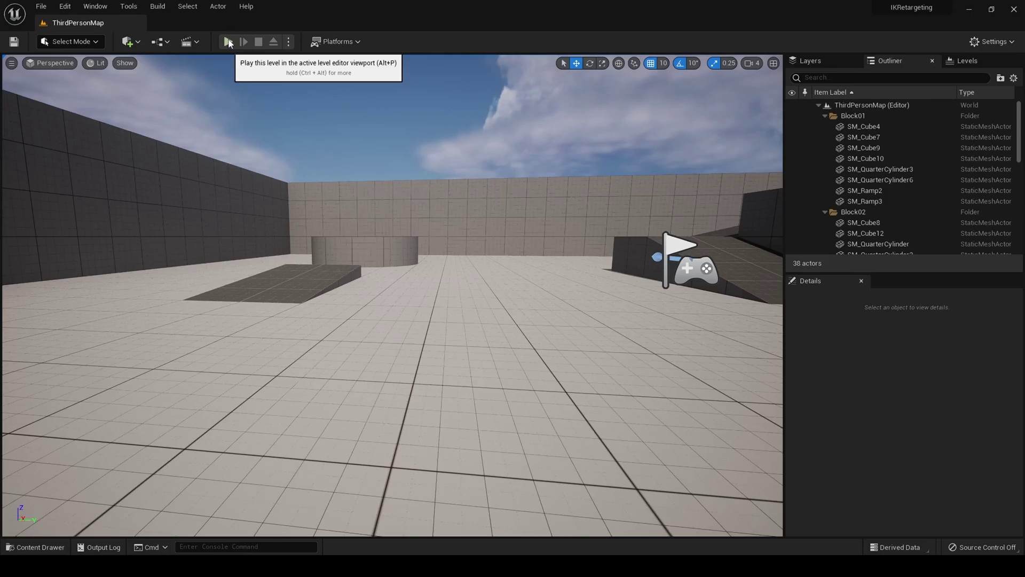
- Play-test the level, running the character forward, then end the session
{"action": "left_click", "coordinate": [228, 43]}
{"action": "key", "text": "w"}
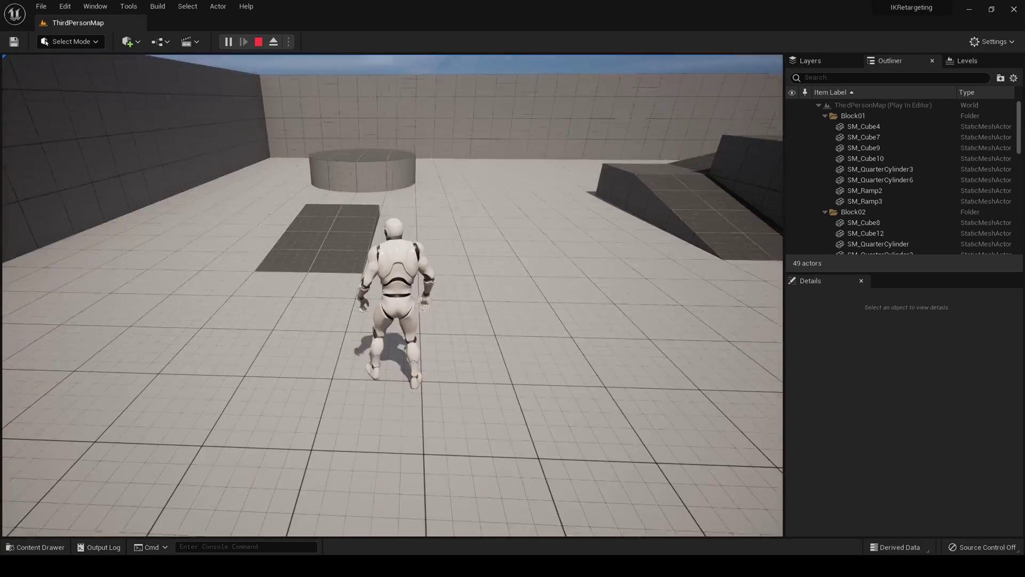
{"action": "key", "text": "Escape"}
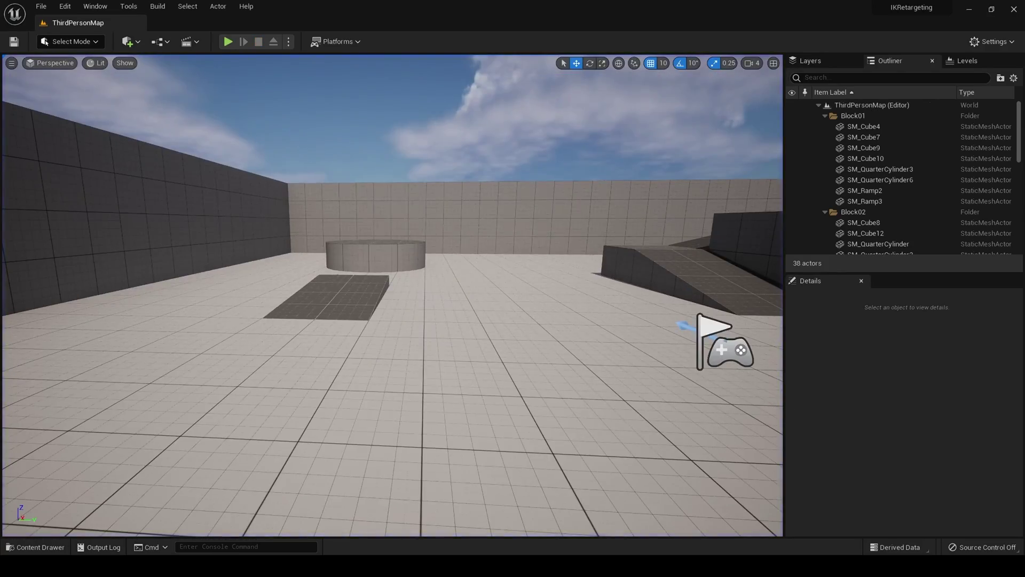
- Preview ThirdPersonRun from Mannequin > Animations, then return to the top-level Content folder
{"action": "left_click", "coordinate": [4, 548]}
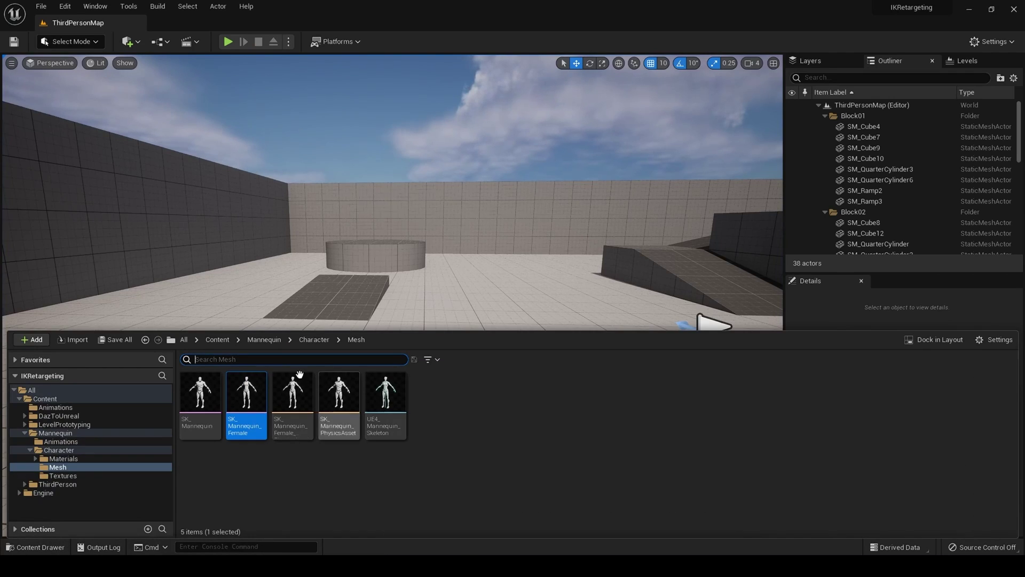
{"action": "left_click", "coordinate": [221, 342]}
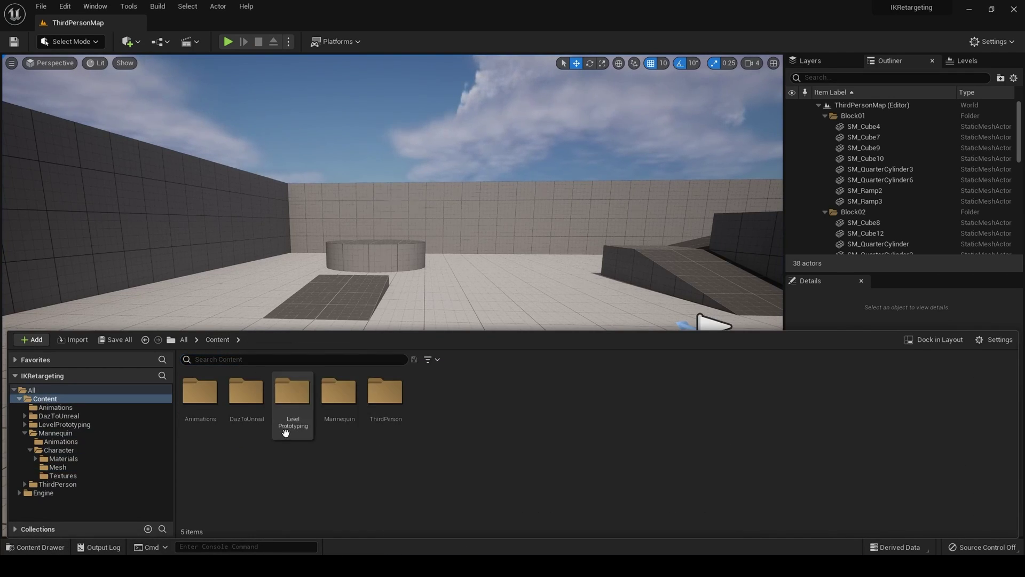
{"action": "double_click", "coordinate": [341, 396]}
{"action": "double_click", "coordinate": [200, 395]}
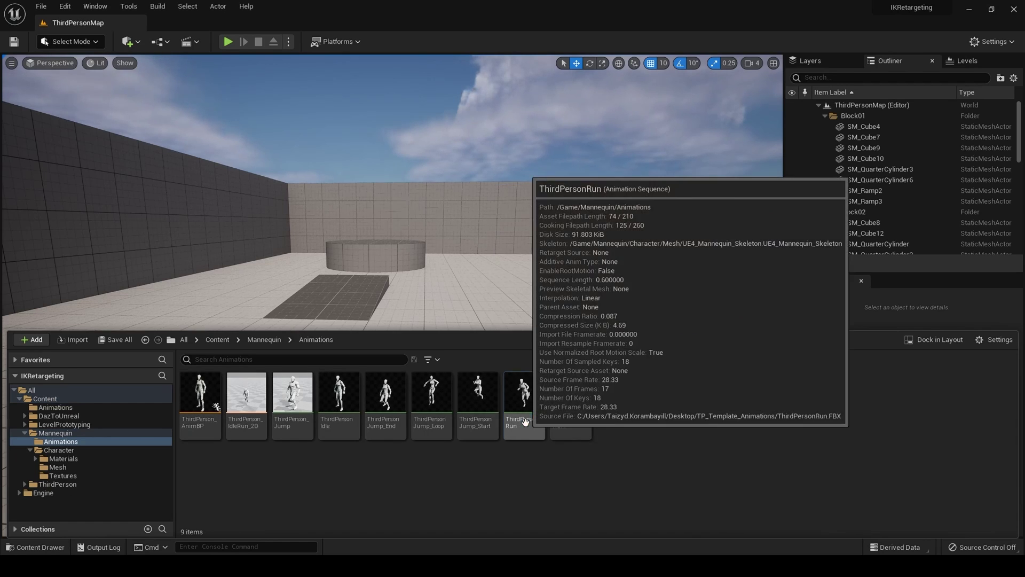
{"action": "double_click", "coordinate": [525, 422]}
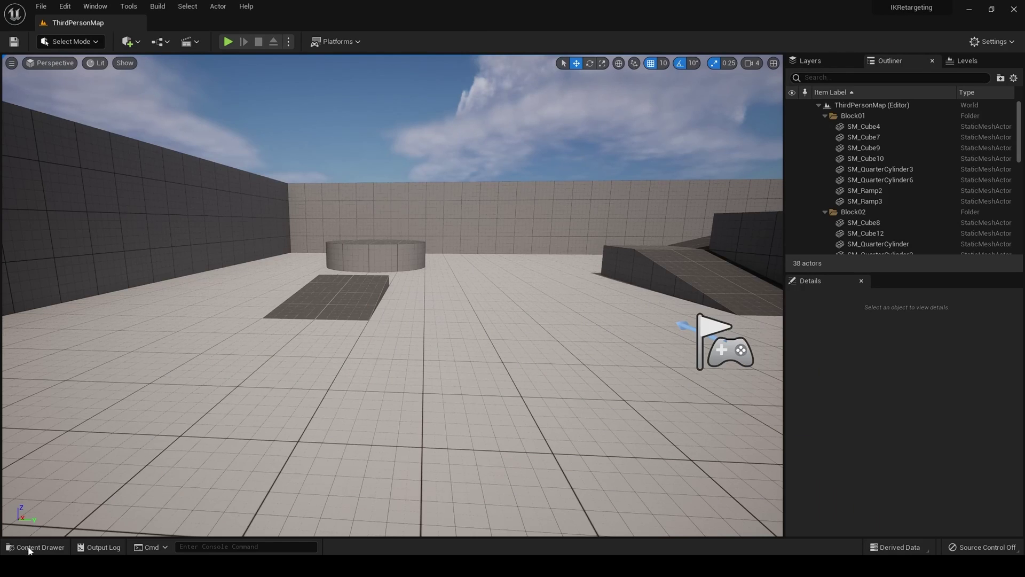
{"action": "left_click", "coordinate": [28, 549]}
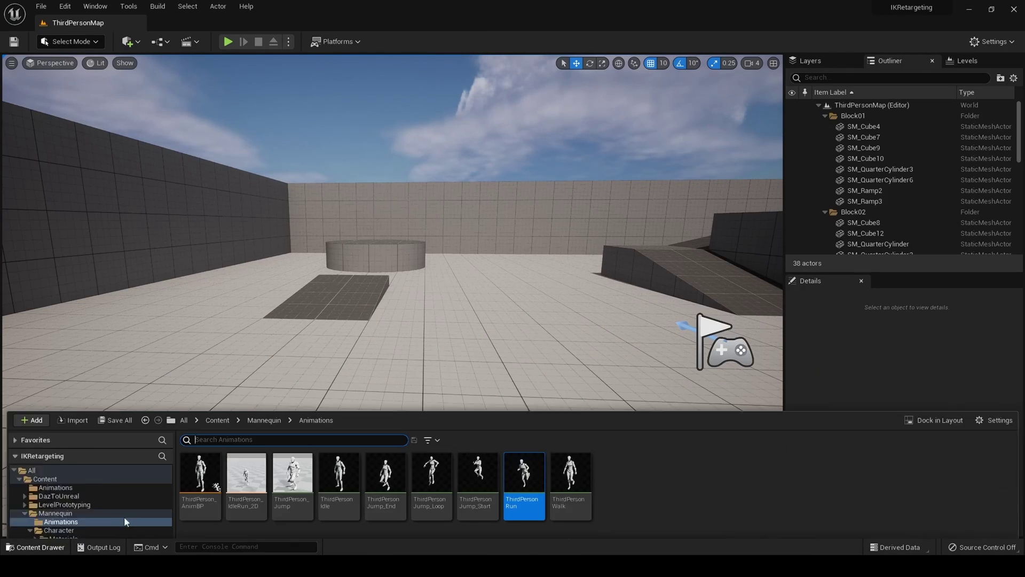
{"action": "left_click", "coordinate": [227, 340]}
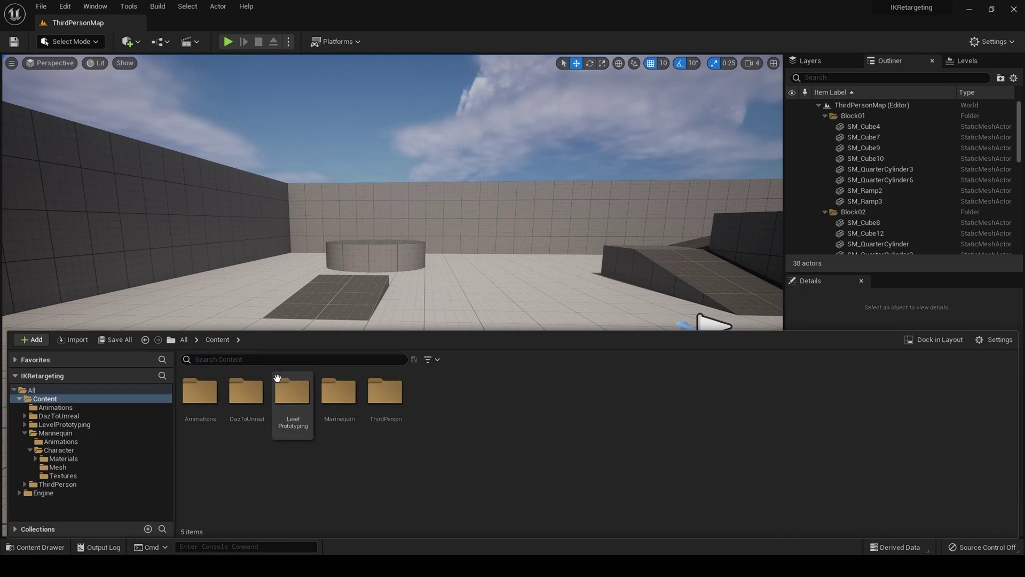
- Open the G8F skeletal mesh from DazToUnreal > G8F with bones shown for Selected Only
{"action": "double_click", "coordinate": [246, 390]}
{"action": "double_click", "coordinate": [247, 398]}
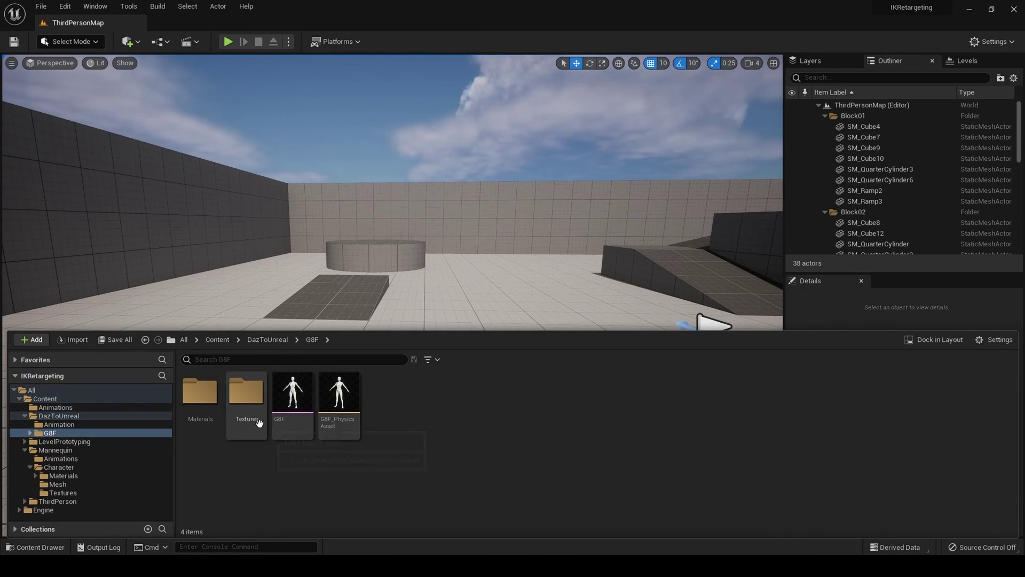
{"action": "double_click", "coordinate": [305, 410]}
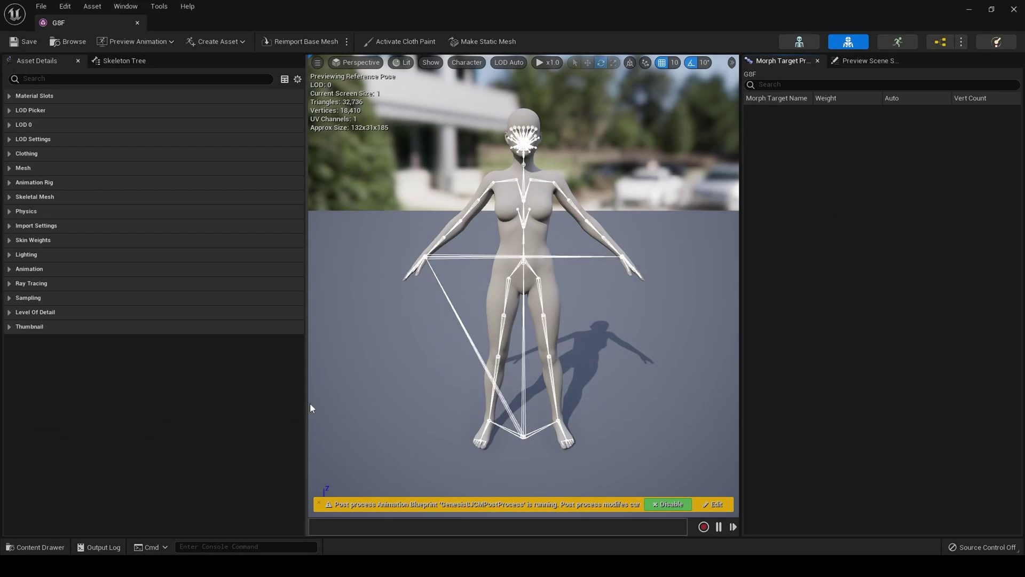
{"action": "scroll", "coordinate": [558, 231], "scroll_direction": "up", "scroll_amount": 5}
{"action": "scroll", "coordinate": [557, 231], "scroll_direction": "down", "scroll_amount": 3}
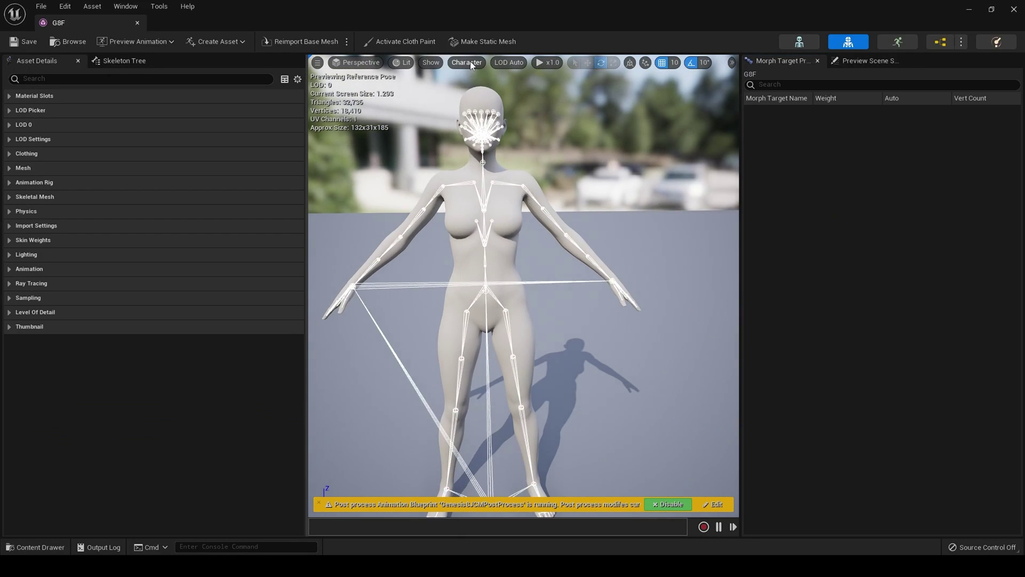
{"action": "left_click", "coordinate": [471, 65]}
{"action": "mouse_move", "coordinate": [492, 113]}
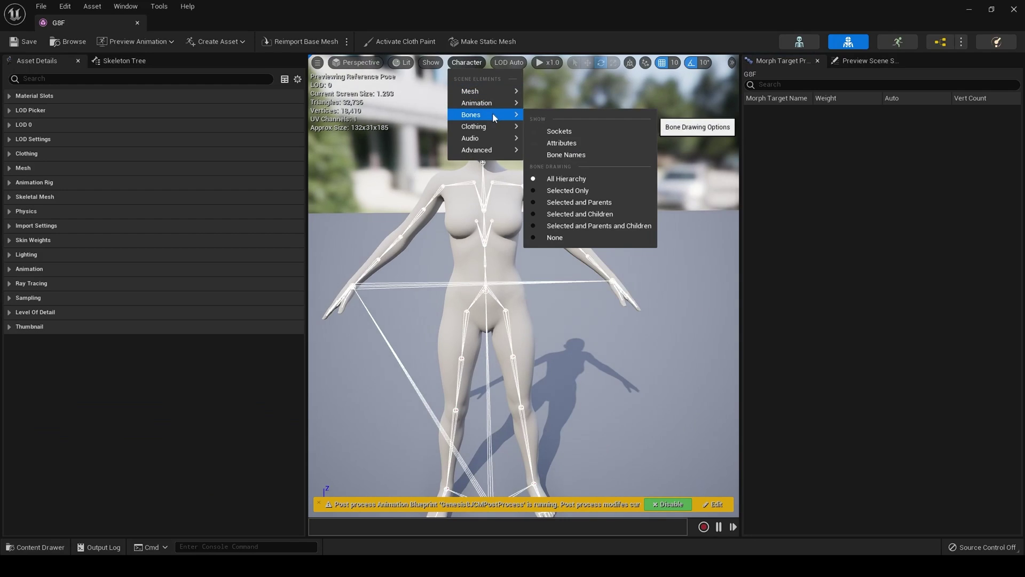
{"action": "left_click", "coordinate": [567, 190]}
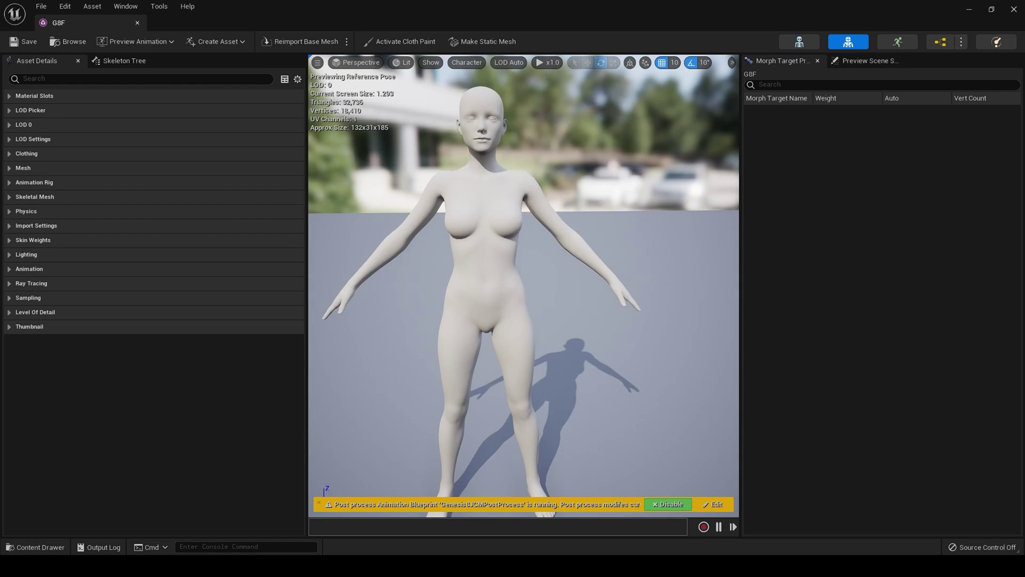
{"action": "mouse_move", "coordinate": [594, 137]}
{"action": "left_mouse_down"}
{"action": "mouse_move", "coordinate": [591, 171]}
{"action": "mouse_move", "coordinate": [593, 137]}
{"action": "left_mouse_up"}
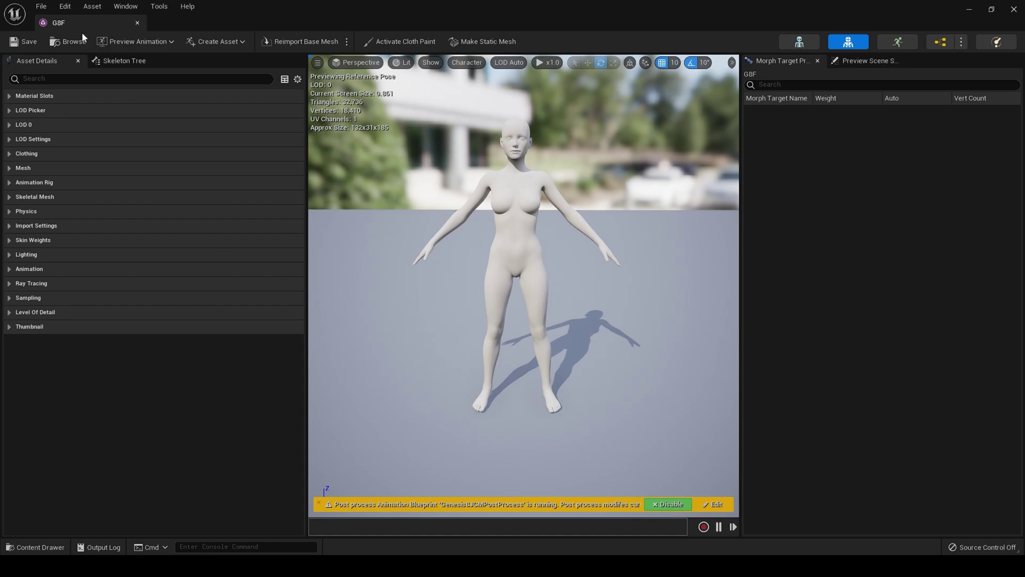
- Open the Genesis8BaseSkeleton and check that its Retarget Sources list is empty
{"action": "left_click", "coordinate": [800, 43]}
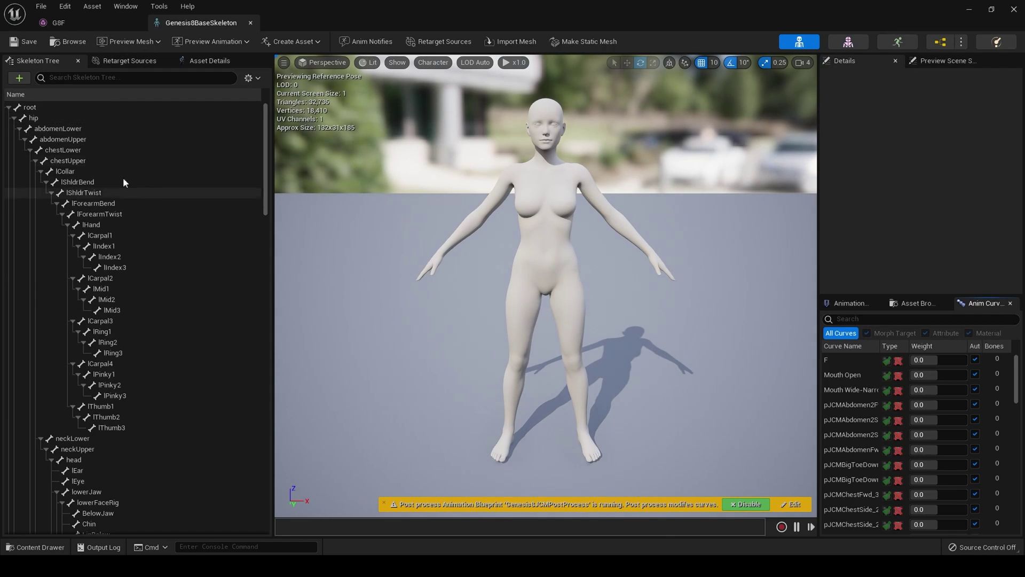
{"action": "left_click", "coordinate": [139, 63]}
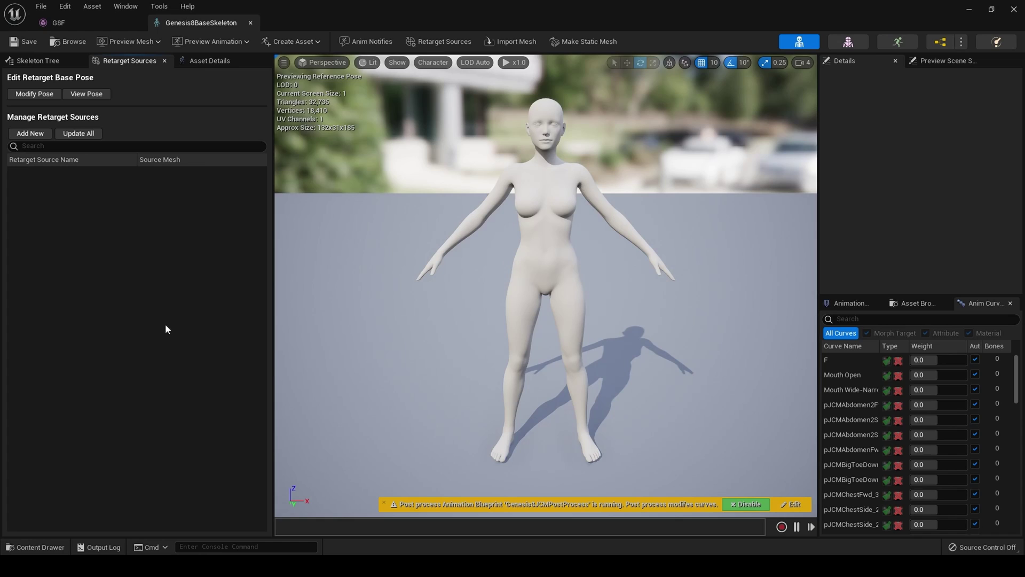
{"action": "right_click", "coordinate": [177, 276]}
{"action": "left_click", "coordinate": [181, 248]}
{"action": "left_click", "coordinate": [250, 23]}
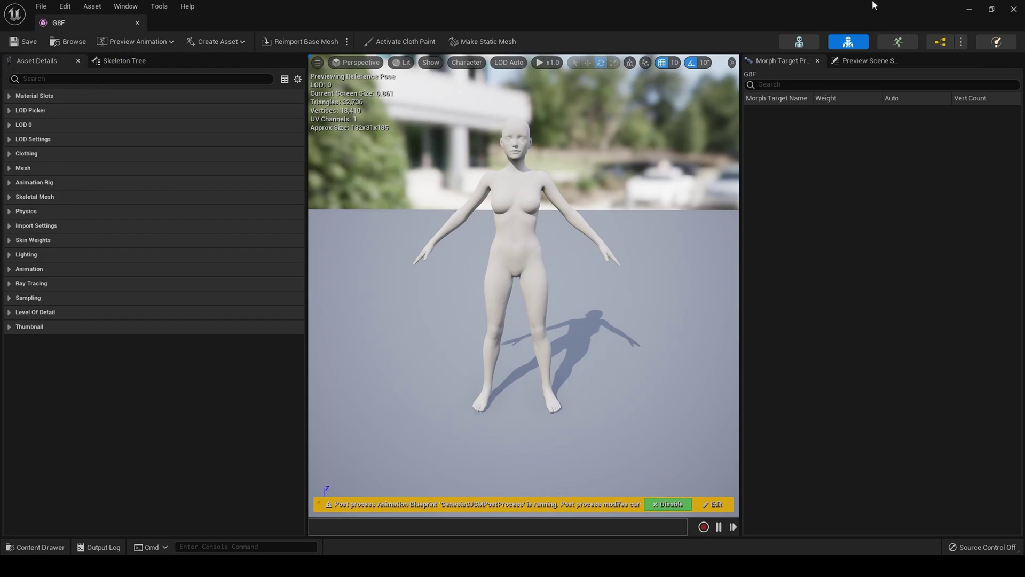
{"action": "left_click", "coordinate": [1015, 9]}
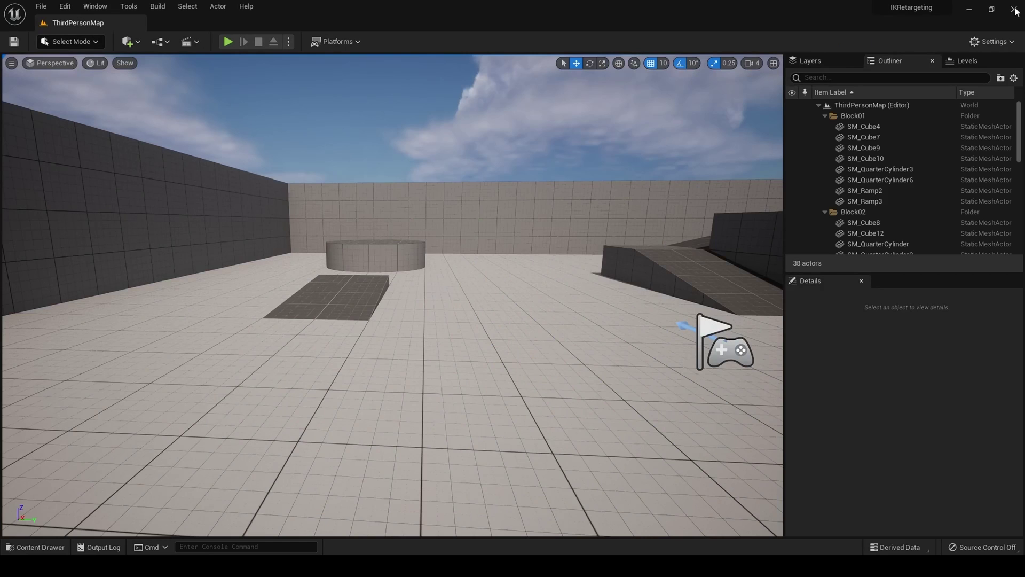
{"action": "left_click", "coordinate": [35, 547]}
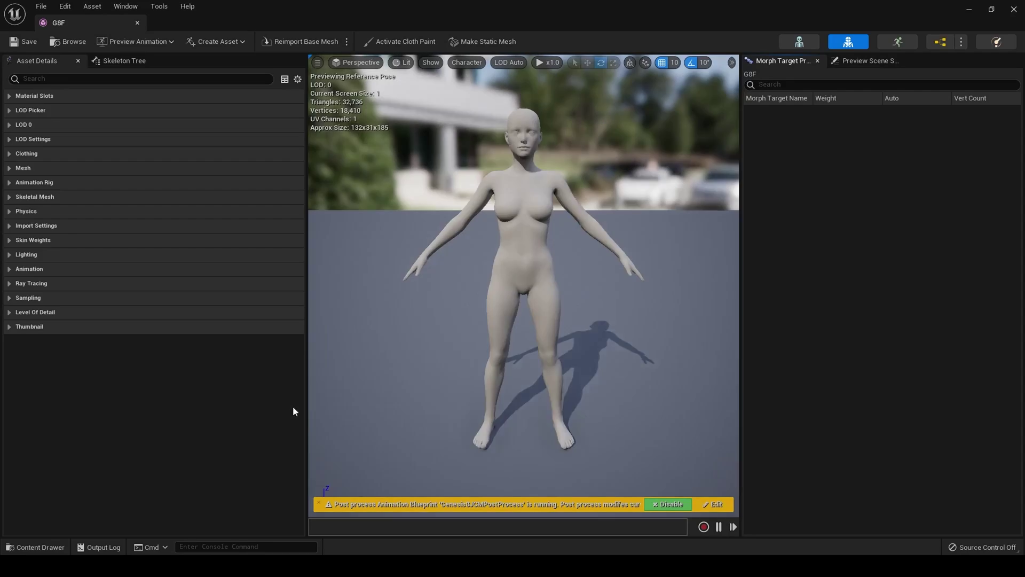
- Show the G8F bone hierarchy with its translation retargeting options visible
{"action": "left_click", "coordinate": [123, 61]}
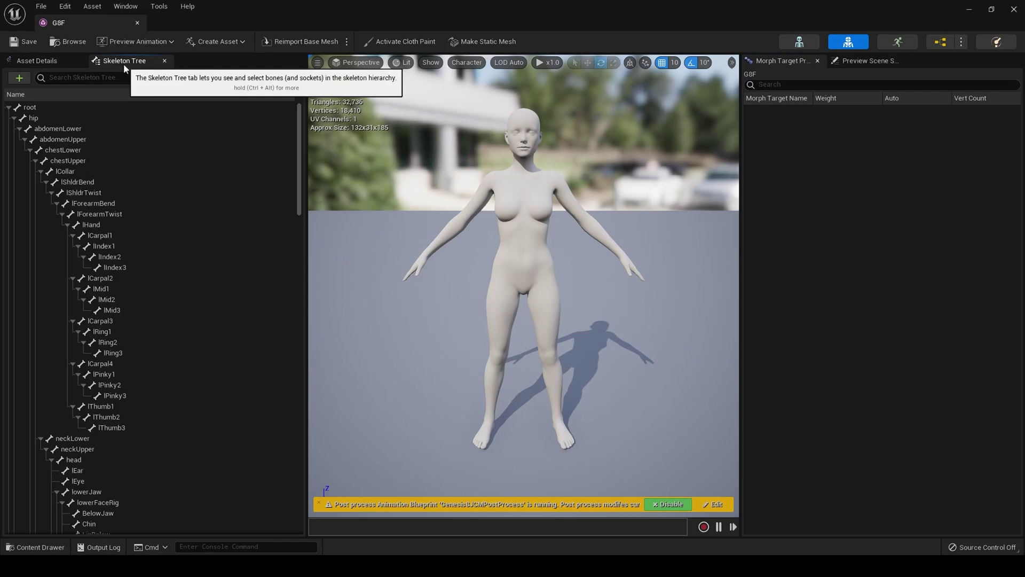
{"action": "left_click", "coordinate": [44, 108]}
{"action": "left_click", "coordinate": [289, 78]}
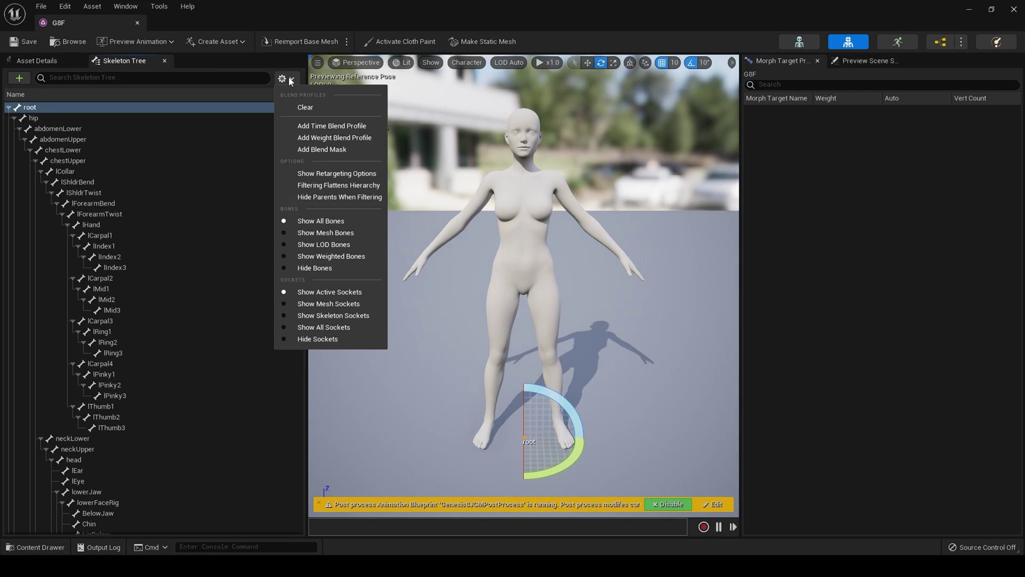
{"action": "left_click", "coordinate": [340, 174]}
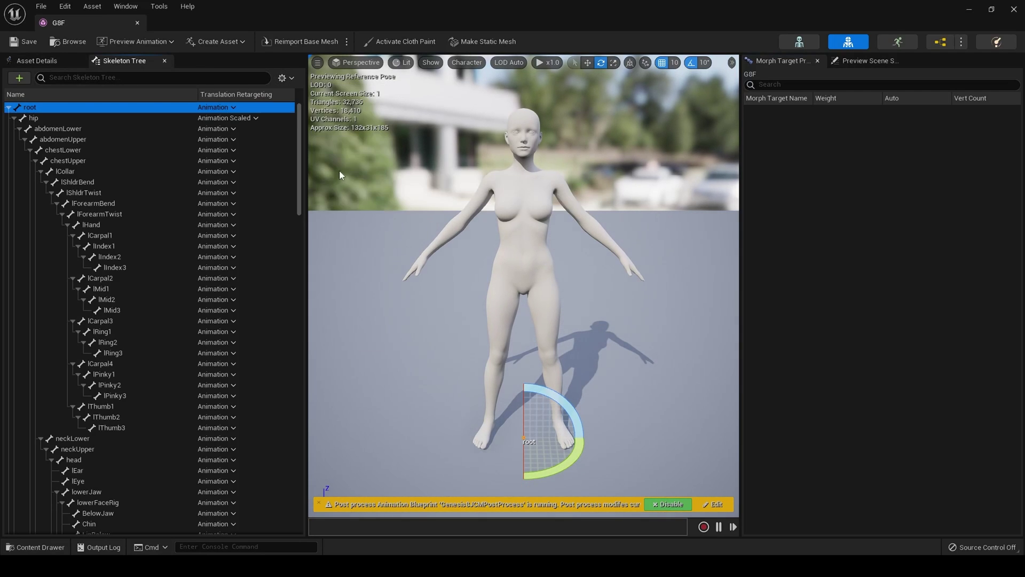
- Set all bones under root to Animation retargeting and the hip to Animation Scaled
{"action": "left_click", "coordinate": [245, 117]}
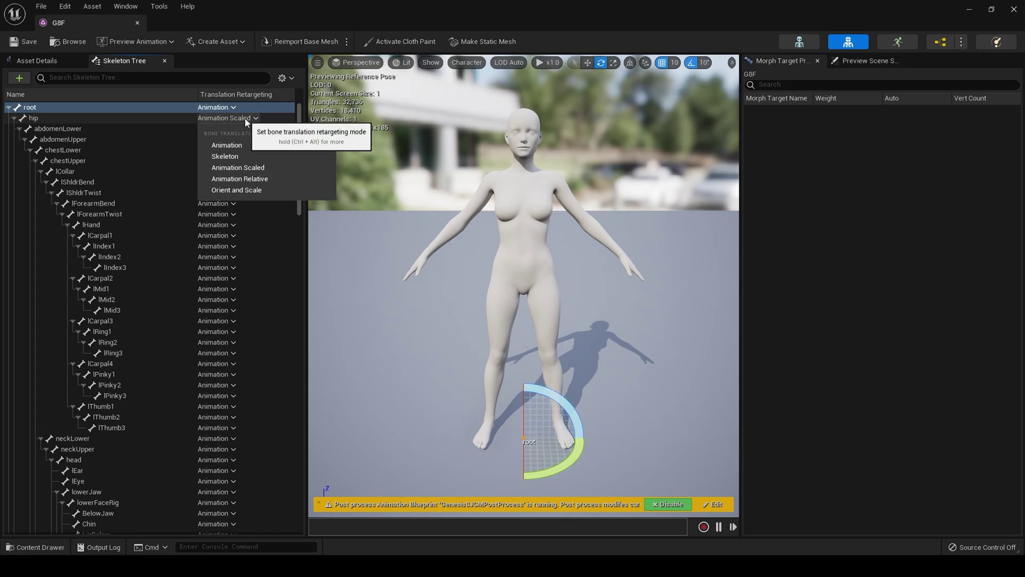
{"action": "left_click", "coordinate": [242, 145]}
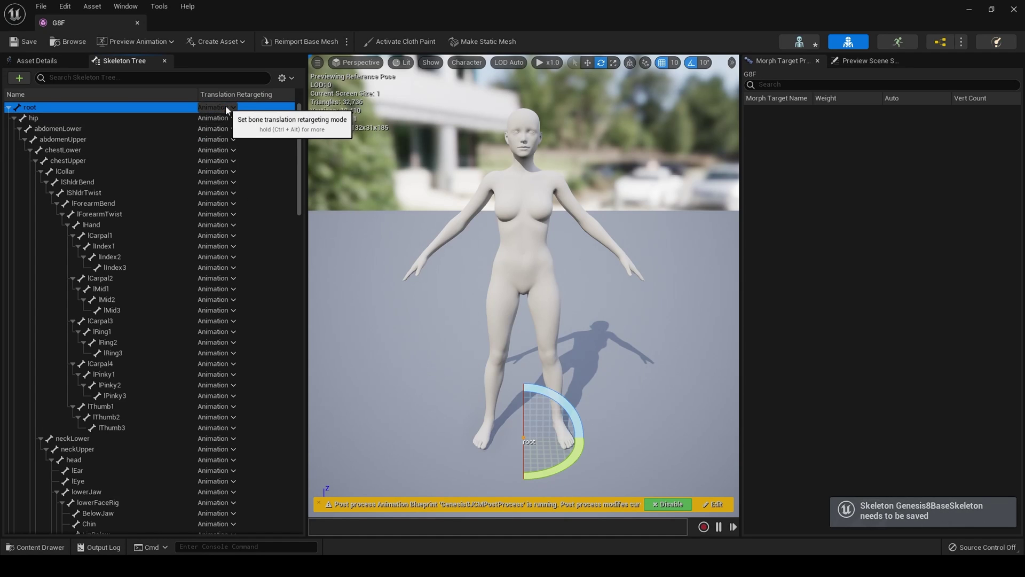
{"action": "right_click", "coordinate": [226, 106]}
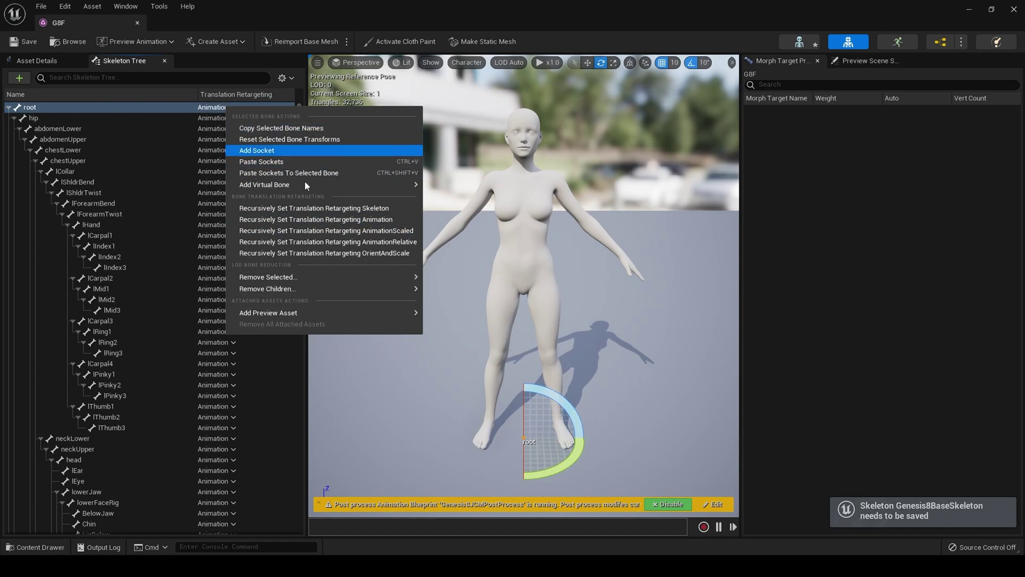
{"action": "left_click", "coordinate": [320, 219]}
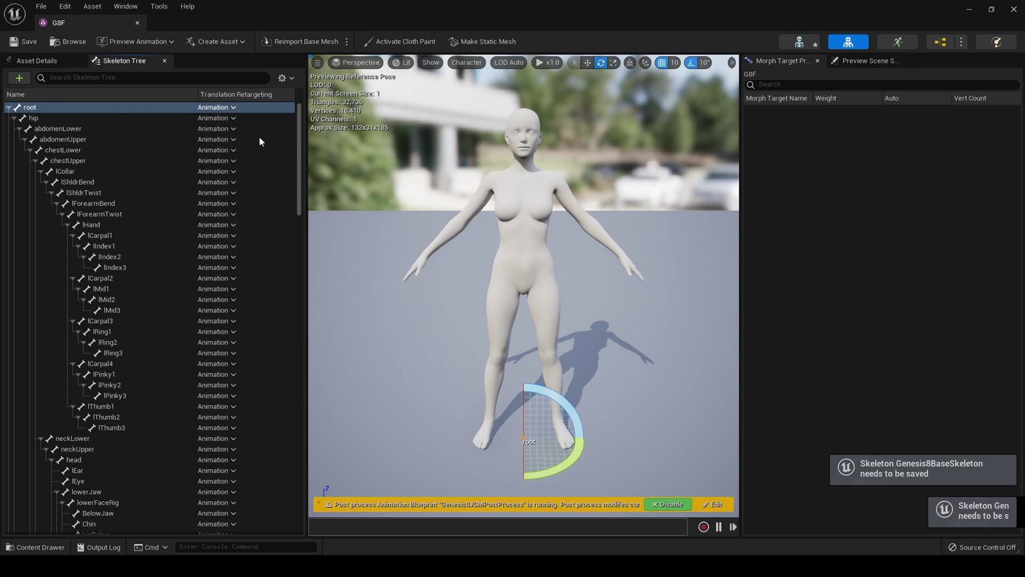
{"action": "left_click", "coordinate": [230, 120]}
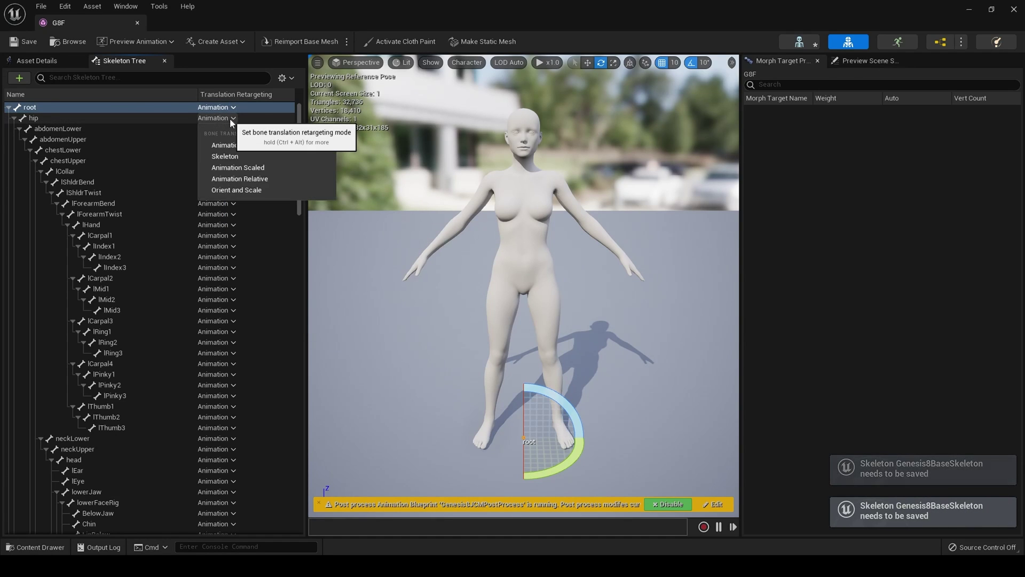
{"action": "left_click", "coordinate": [257, 169]}
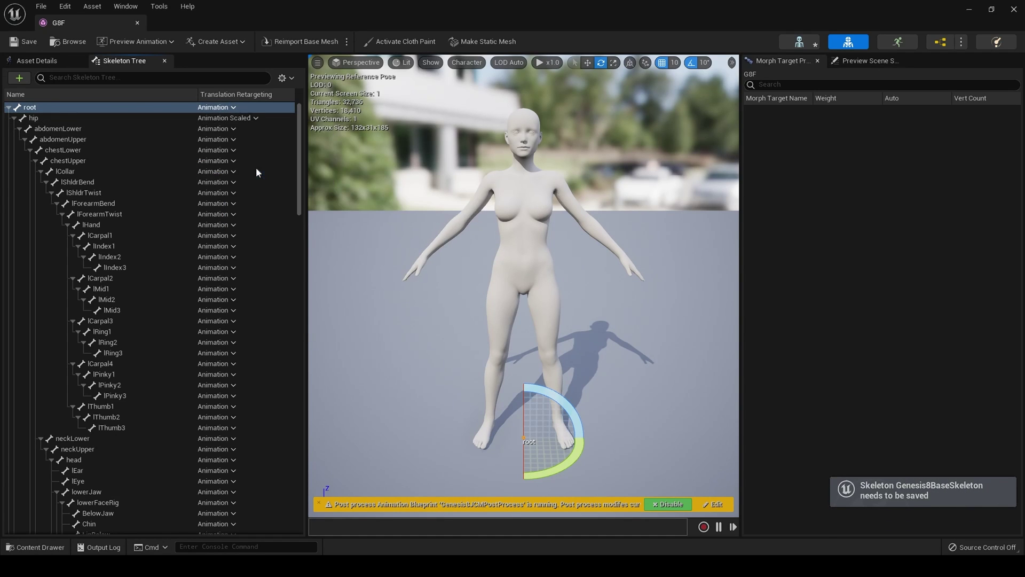
- Switch the ik_foot_root to ik_hand_r bones to Skeleton retargeting and save
{"action": "left_click", "coordinate": [18, 131]}
{"action": "left_click", "coordinate": [19, 139]}
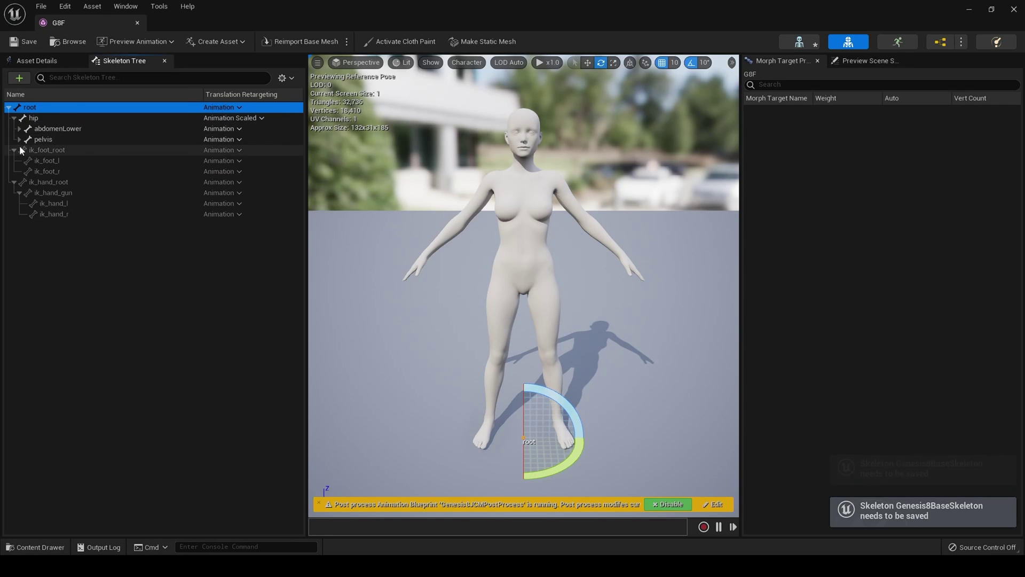
{"action": "left_click", "coordinate": [21, 150]}
{"action": "left_click", "coordinate": [235, 214]}
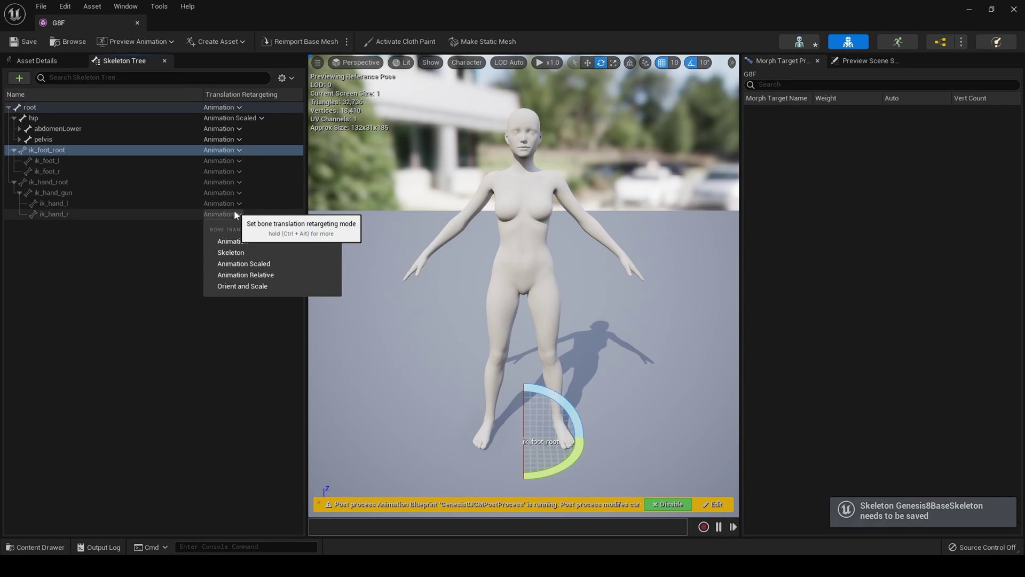
{"action": "left_click", "coordinate": [192, 212], "text": "shift"}
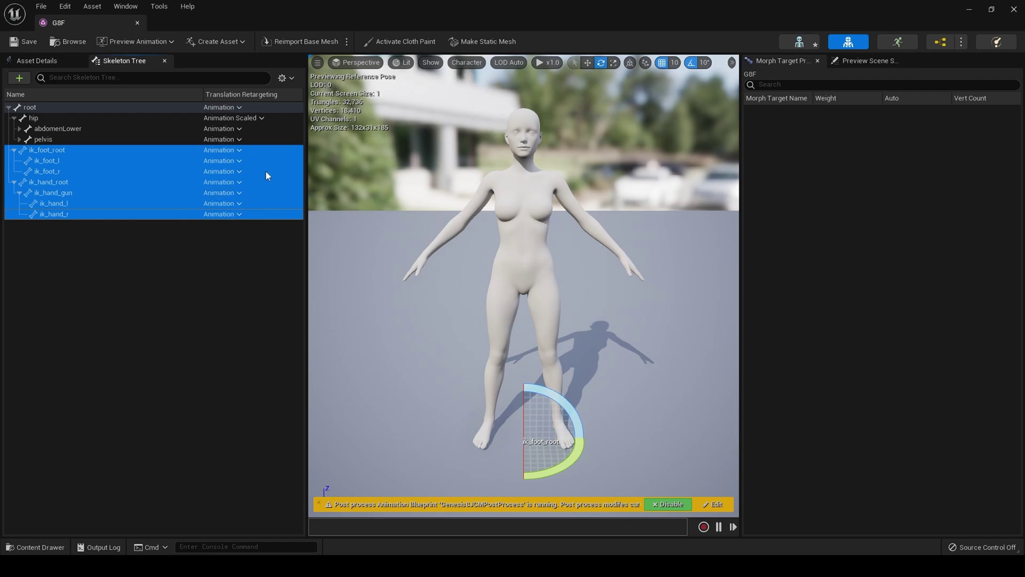
{"action": "right_click", "coordinate": [236, 152]}
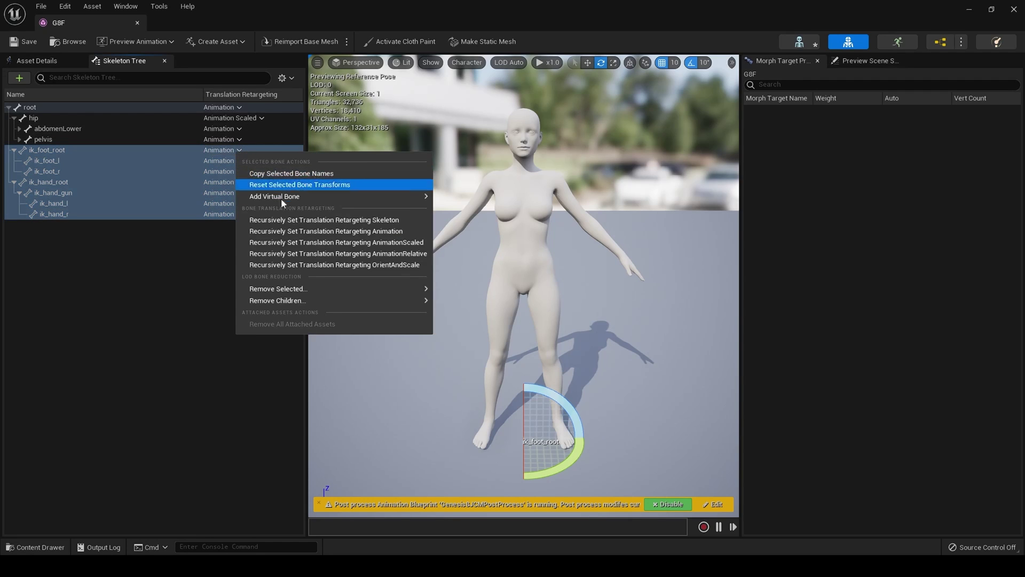
{"action": "left_click", "coordinate": [291, 225]}
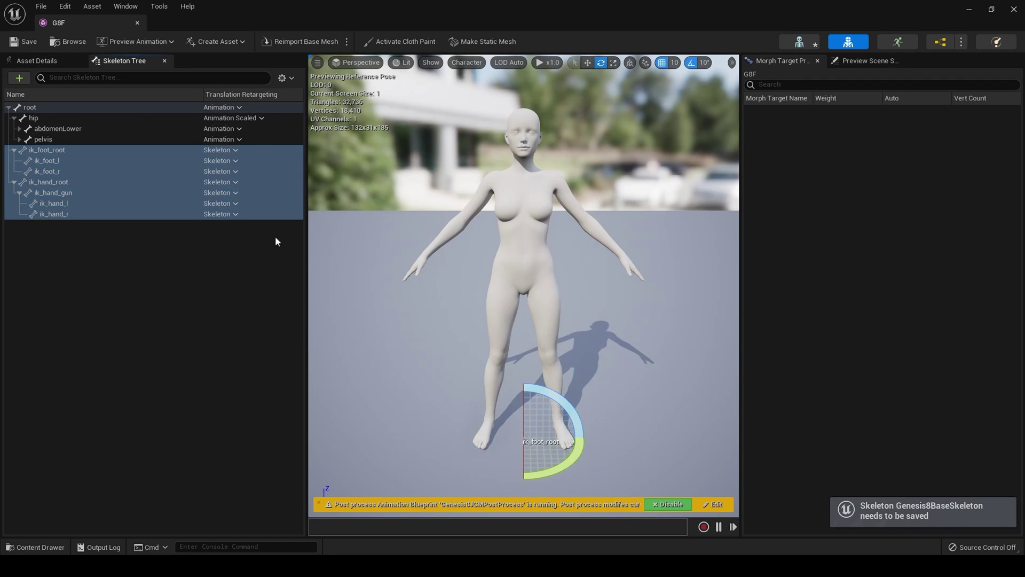
{"action": "left_click", "coordinate": [276, 238]}
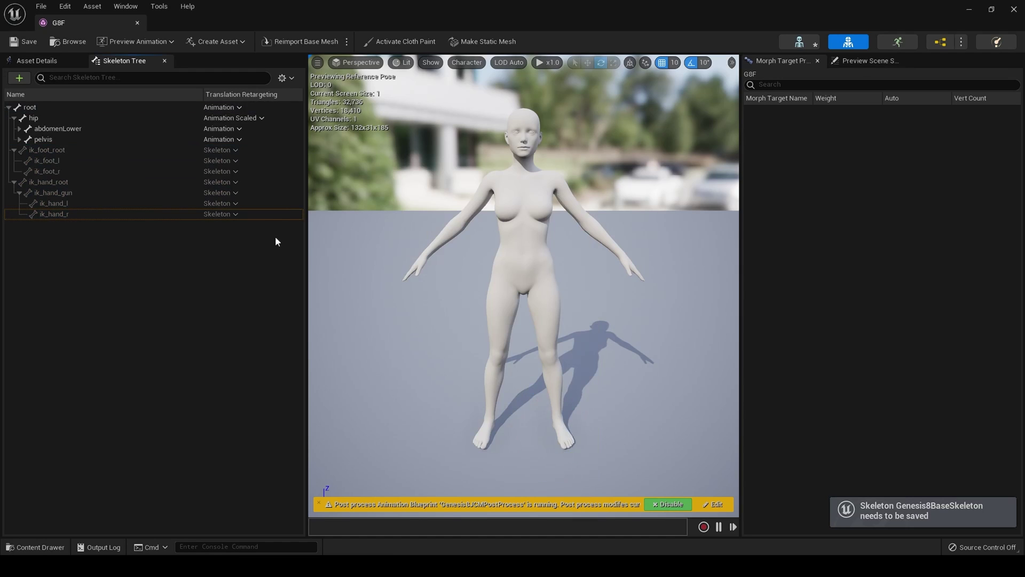
{"action": "left_click", "coordinate": [33, 43]}
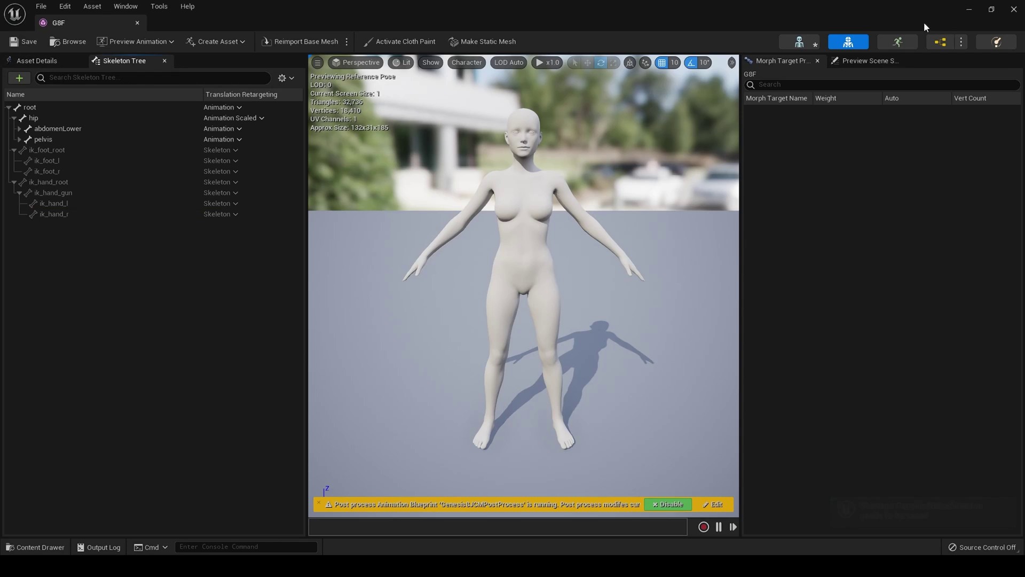
- Close the G8F editor and open SK_Mannequin_Female from Content/Mannequin/Character/Mesh
{"action": "left_click", "coordinate": [1013, 9]}
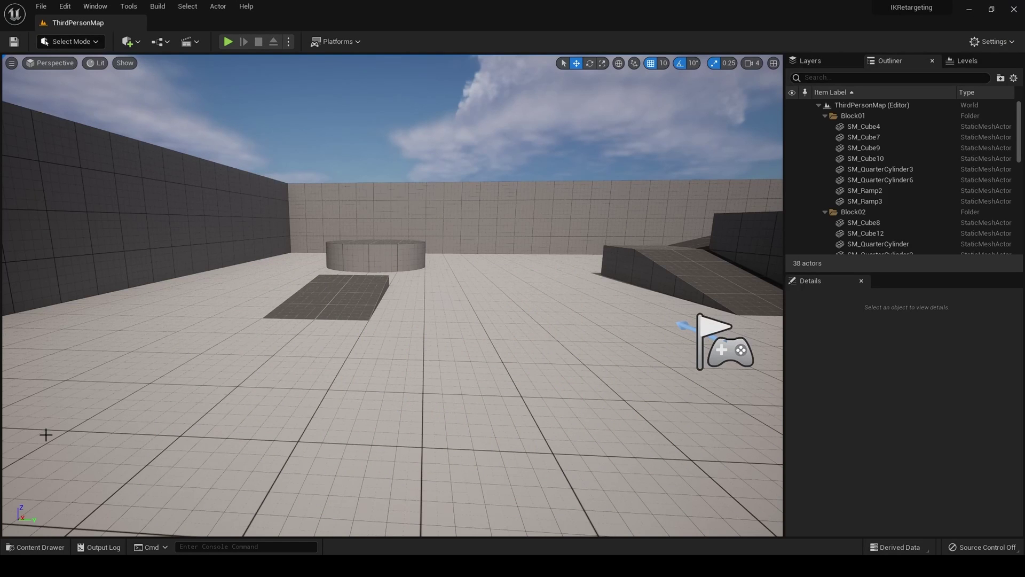
{"action": "left_click", "coordinate": [37, 547]}
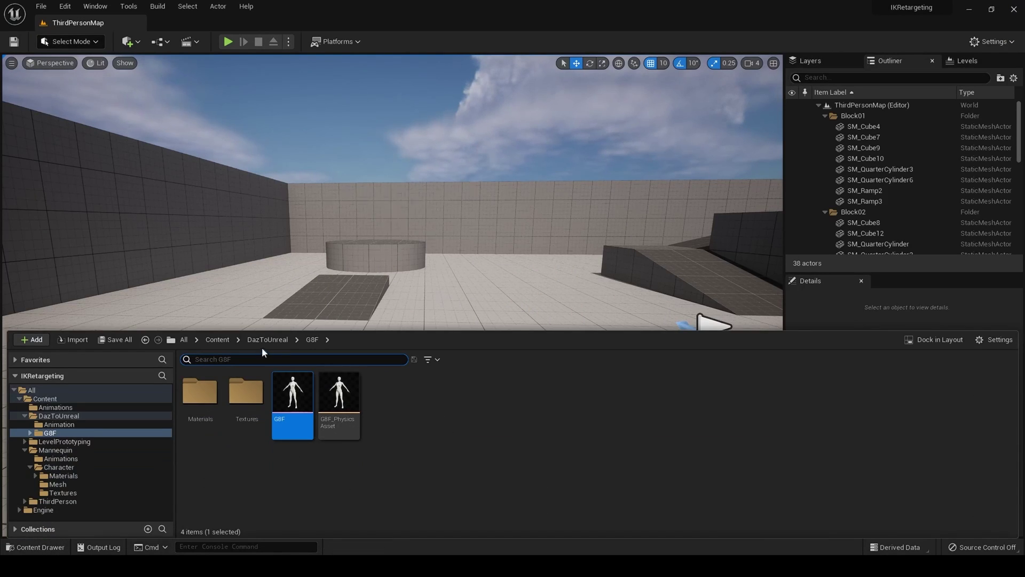
{"action": "left_click", "coordinate": [274, 341]}
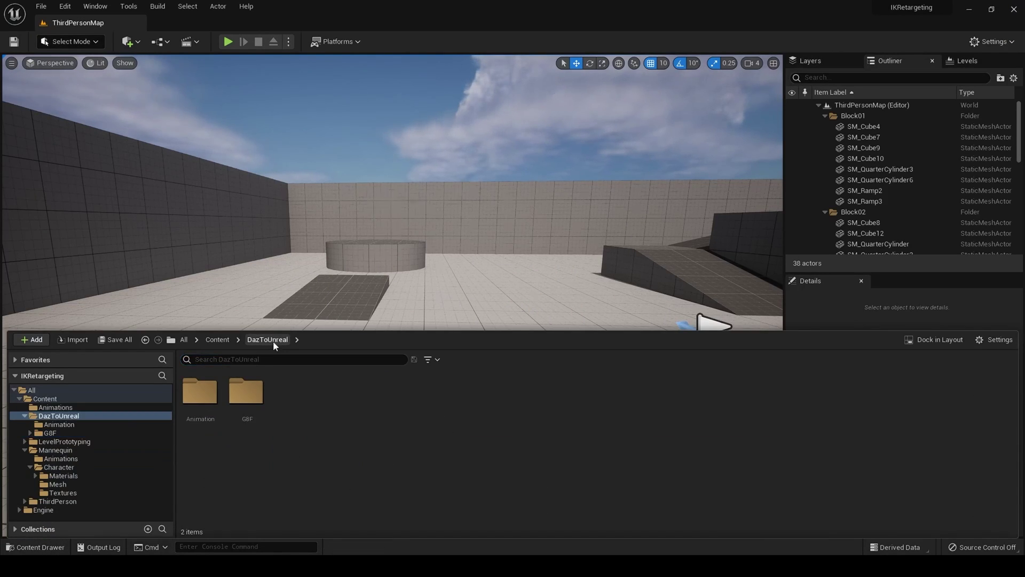
{"action": "left_click", "coordinate": [218, 339]}
{"action": "double_click", "coordinate": [340, 397]}
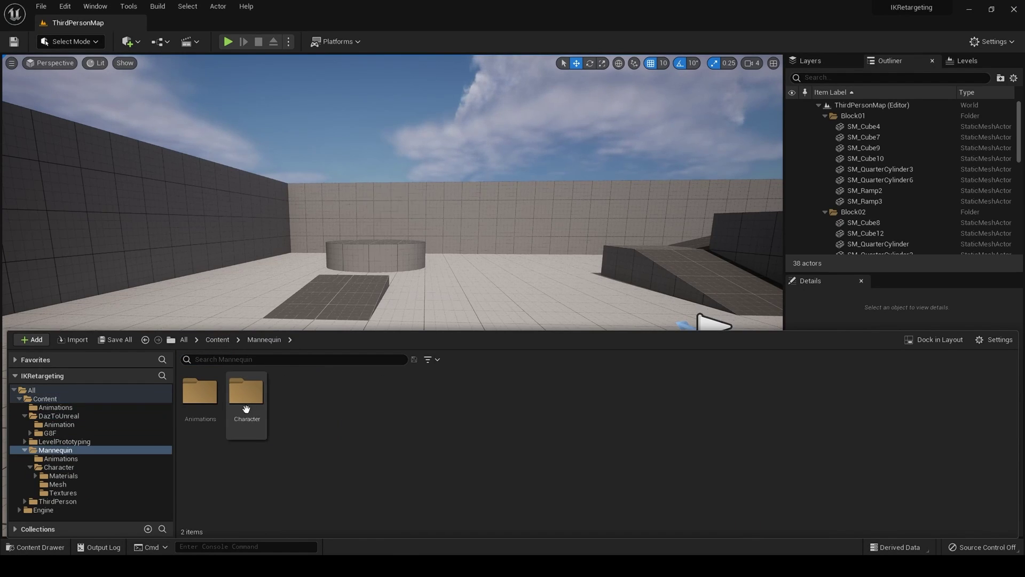
{"action": "double_click", "coordinate": [246, 409]}
{"action": "double_click", "coordinate": [246, 404]}
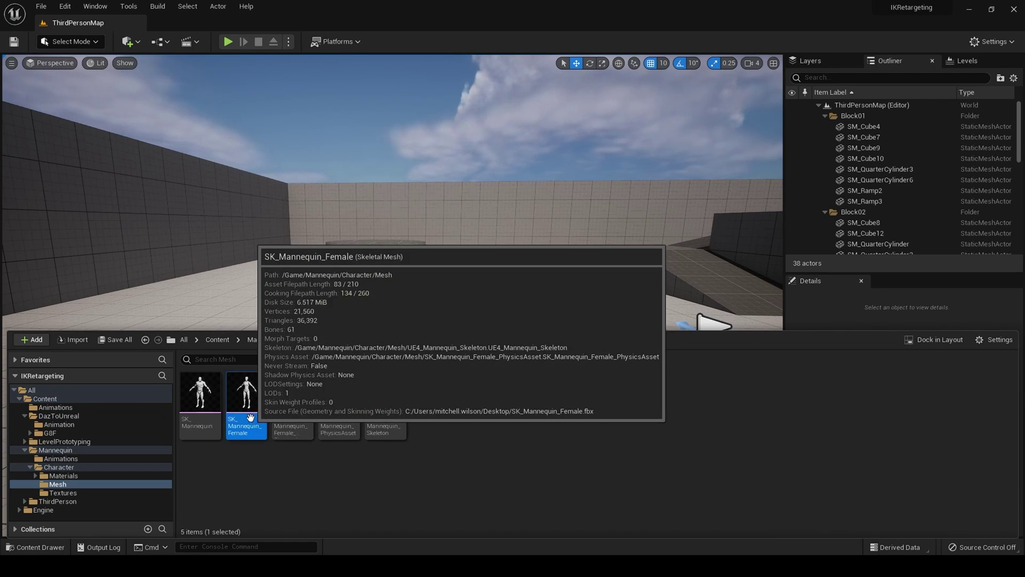
{"action": "double_click", "coordinate": [251, 418]}
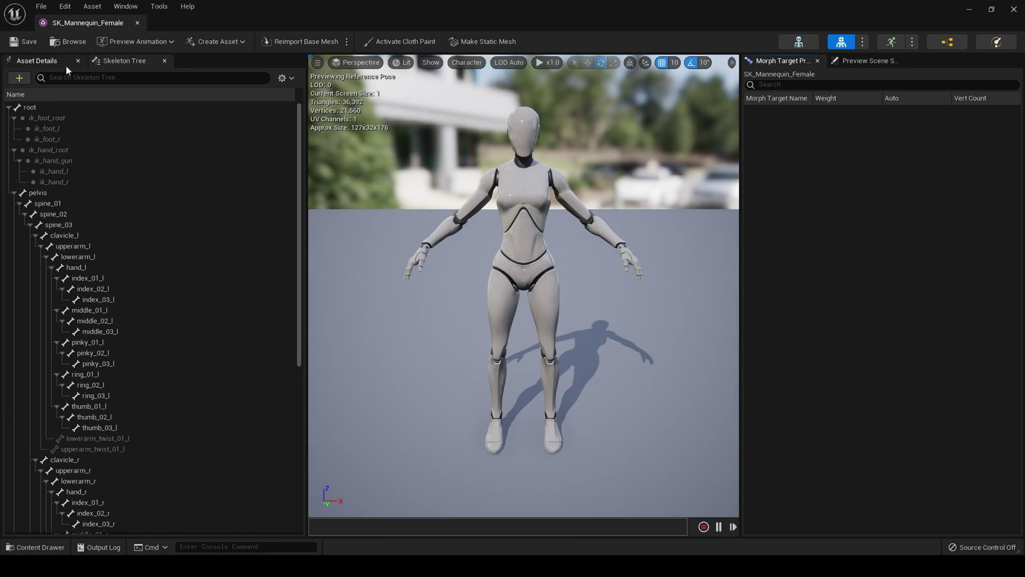
- Show retargeting options, recursively set pelvis and its children to Animation, and save the skeleton
{"action": "left_click", "coordinate": [283, 77]}
{"action": "left_click", "coordinate": [340, 174]}
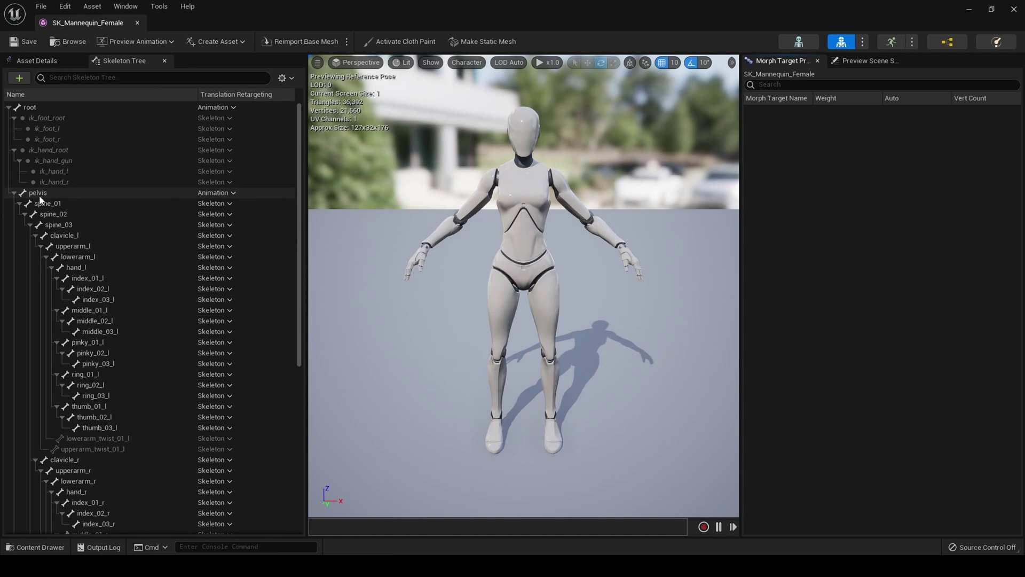
{"action": "right_click", "coordinate": [219, 196]}
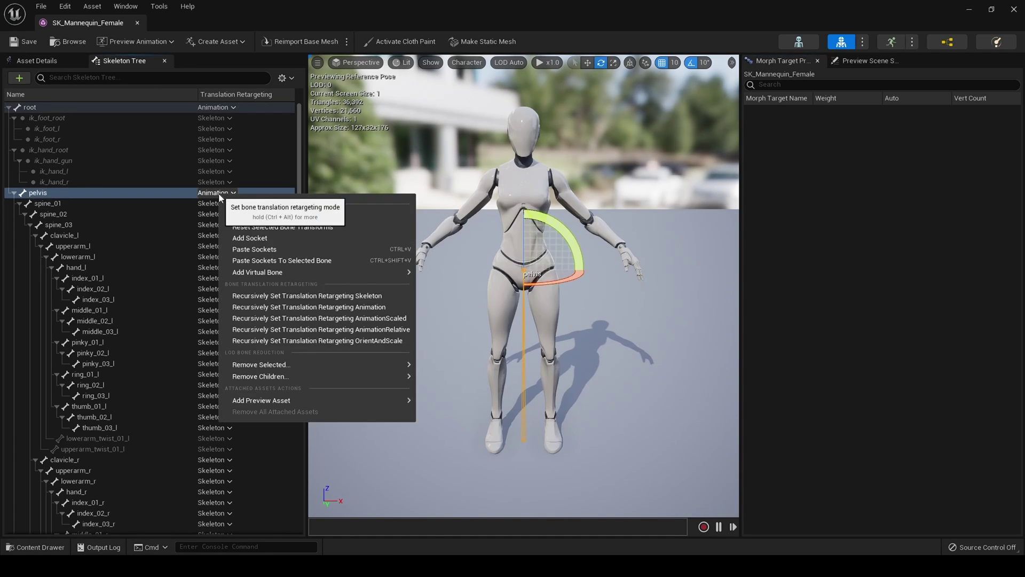
{"action": "left_click", "coordinate": [318, 308]}
{"action": "left_click_drag", "start_coordinate": [300, 305], "coordinate": [318, 245]}
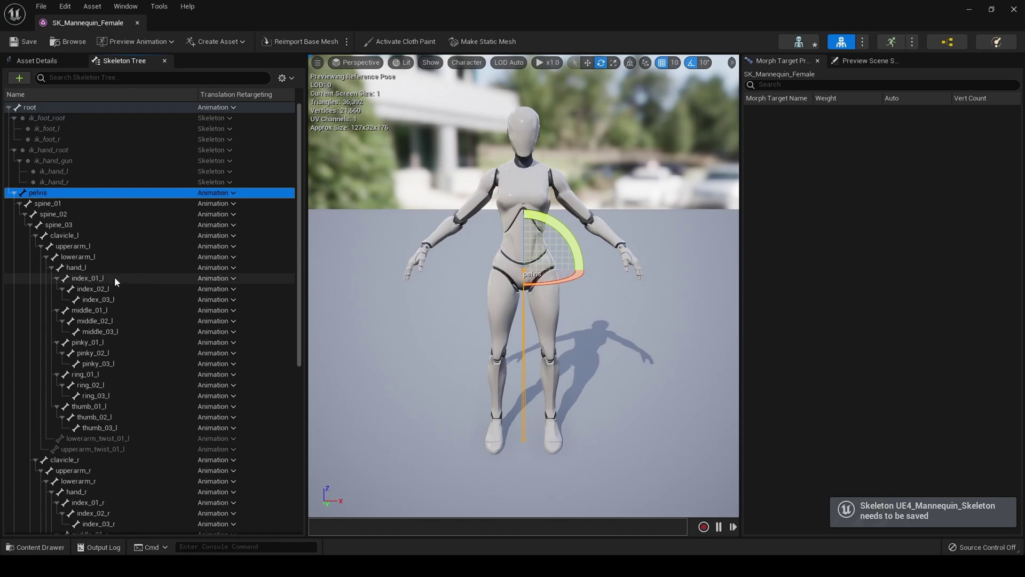
{"action": "left_click", "coordinate": [17, 42]}
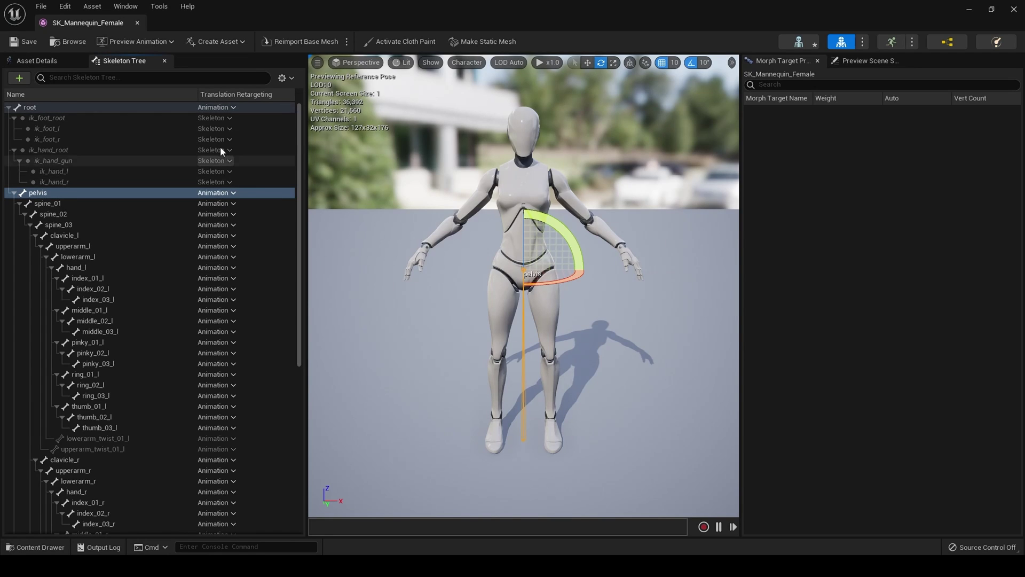
{"action": "left_click", "coordinate": [33, 42]}
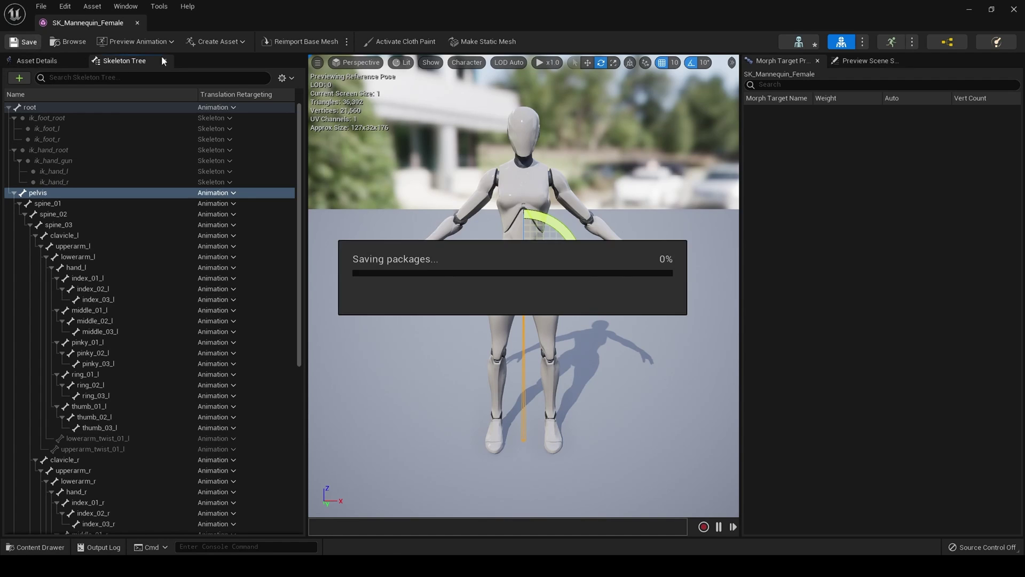
- Close the mannequin editor and create a folder named IKRetargeting under Content
{"action": "left_click", "coordinate": [1014, 9]}
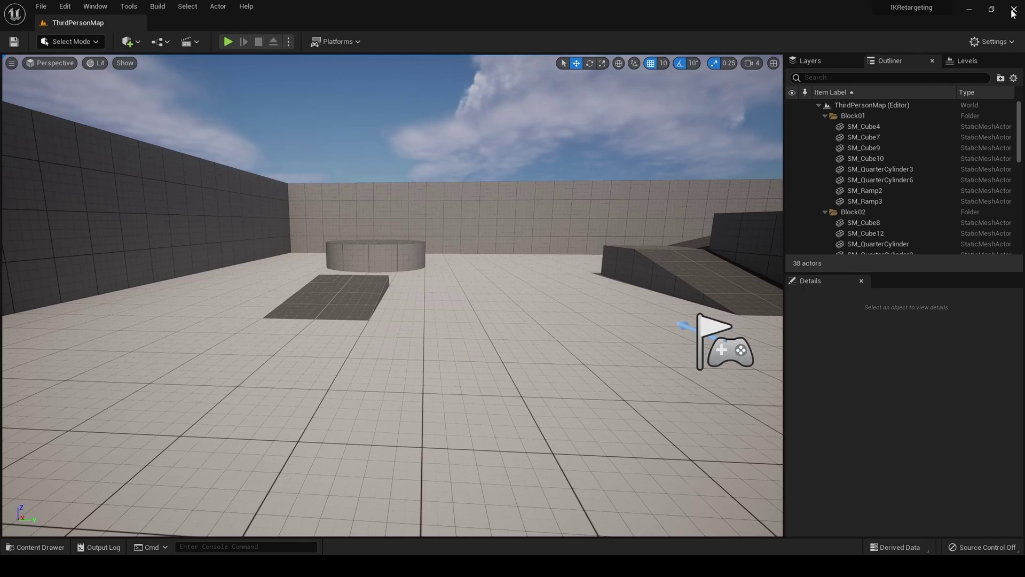
{"action": "left_click", "coordinate": [35, 547]}
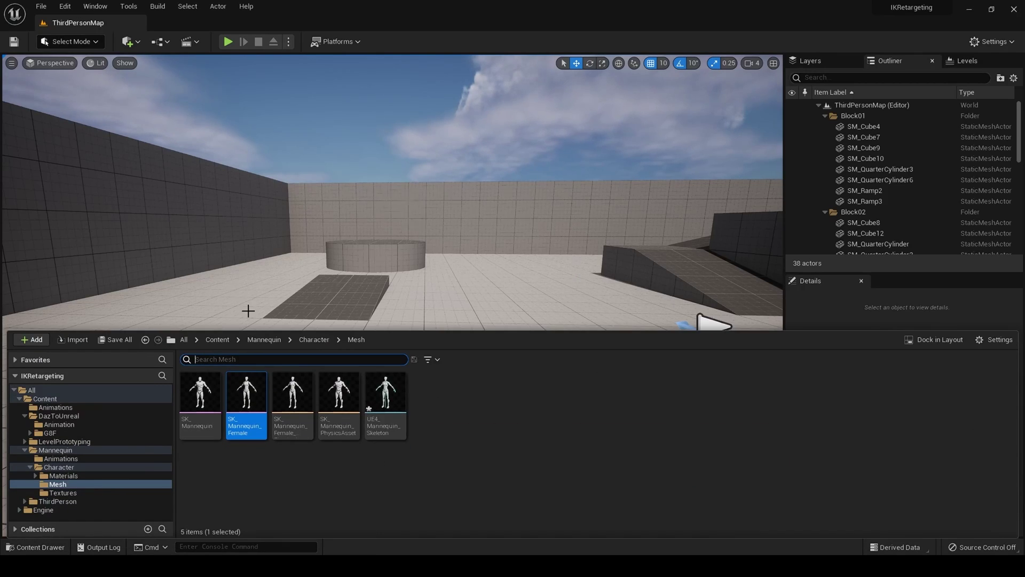
{"action": "left_click", "coordinate": [217, 339]}
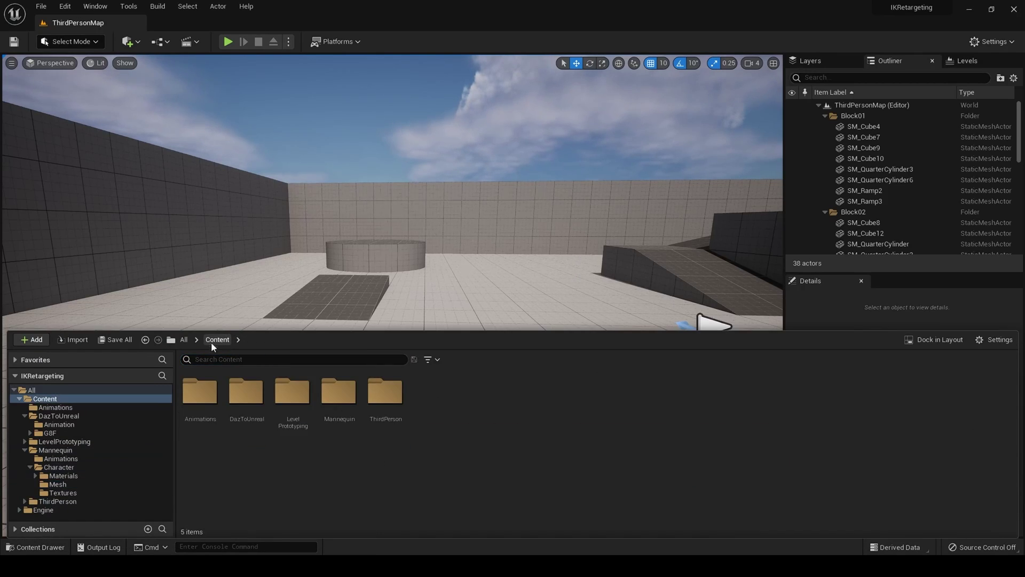
{"action": "right_click", "coordinate": [505, 403]}
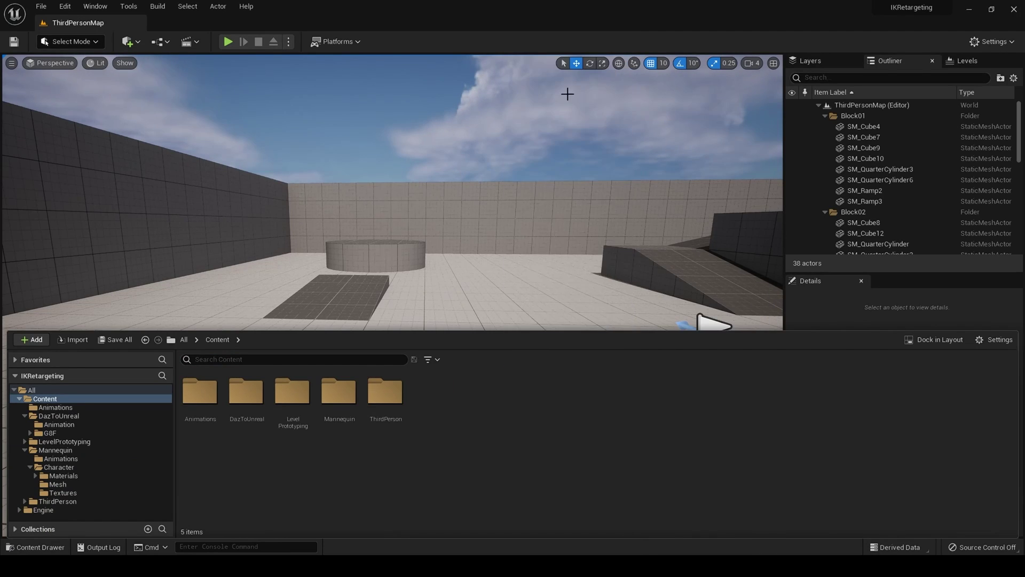
{"action": "key", "text": "BackSpace"}
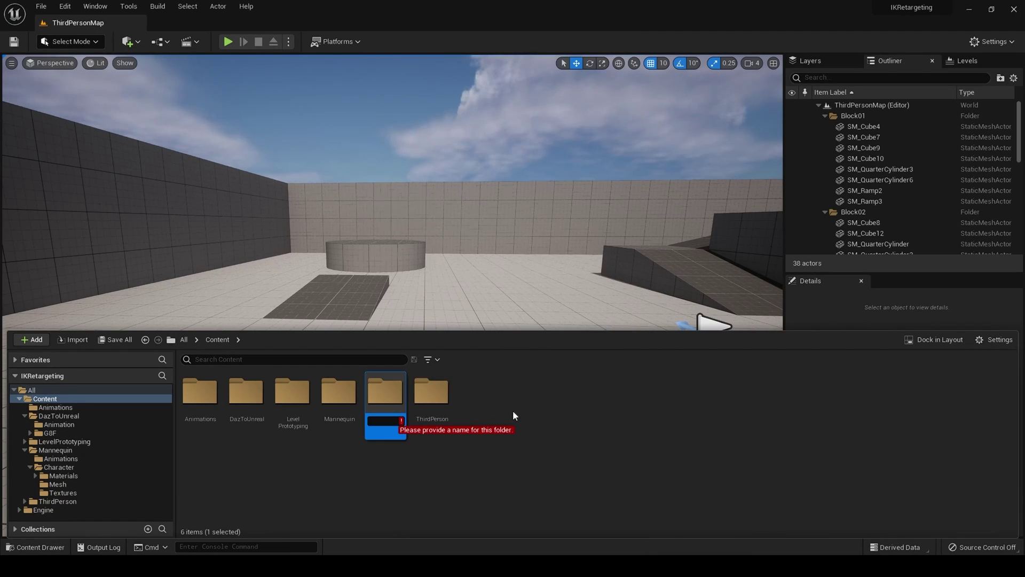
{"action": "type", "text": "IK"}
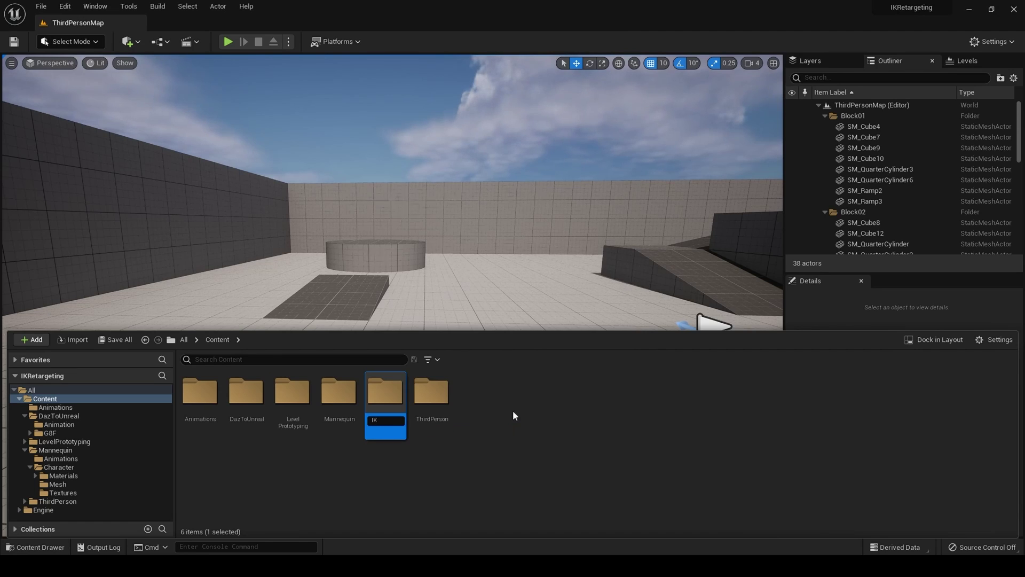
{"action": "type", "text": "Reta"}
{"action": "type", "text": "rgeting"}
{"action": "key", "text": "Return"}
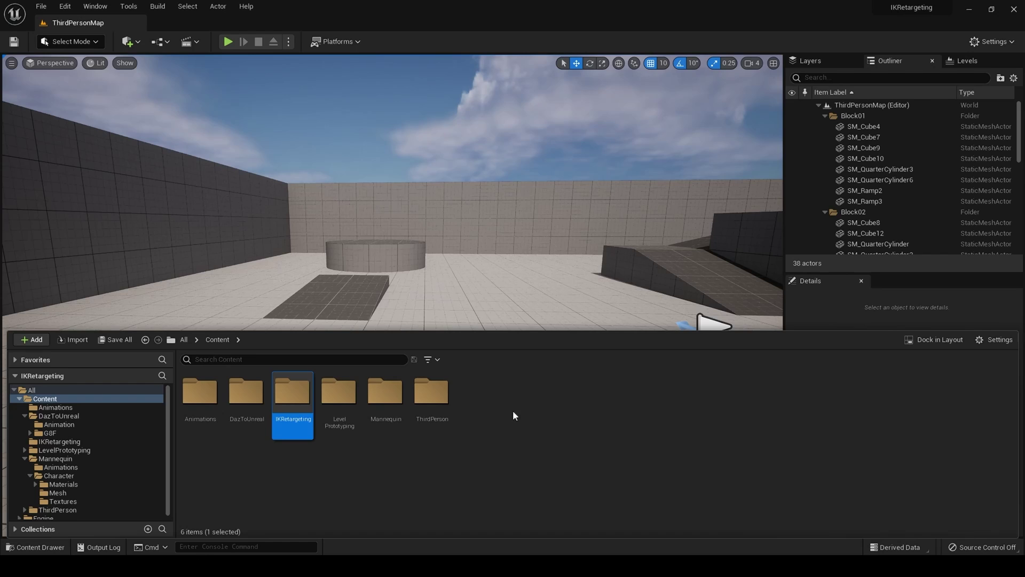
- In IKRetargeting, create an IK Rig named Source from SK_Mannequin_Female
{"action": "double_click", "coordinate": [297, 422]}
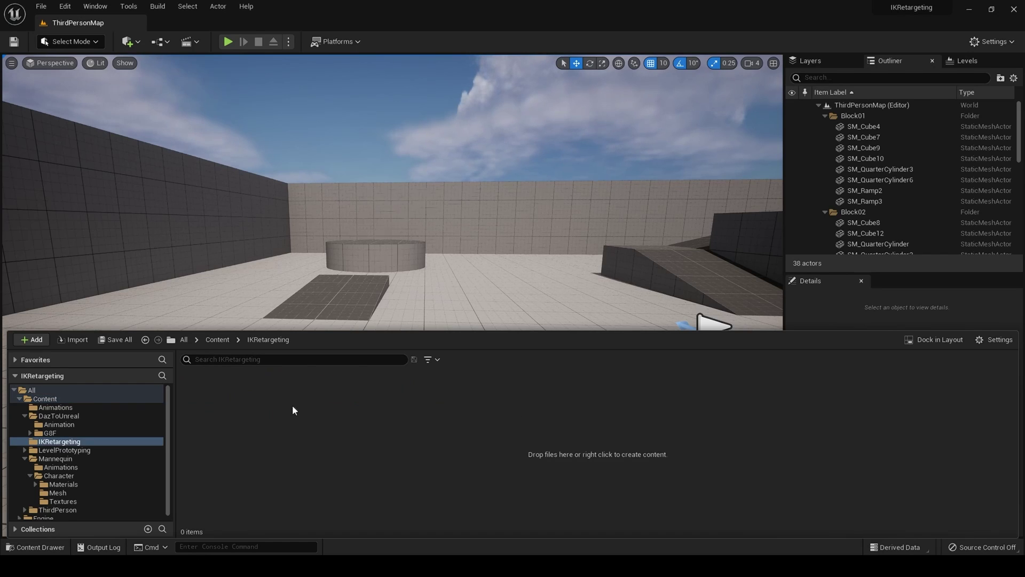
{"action": "right_click", "coordinate": [293, 406]}
{"action": "mouse_move", "coordinate": [409, 219]}
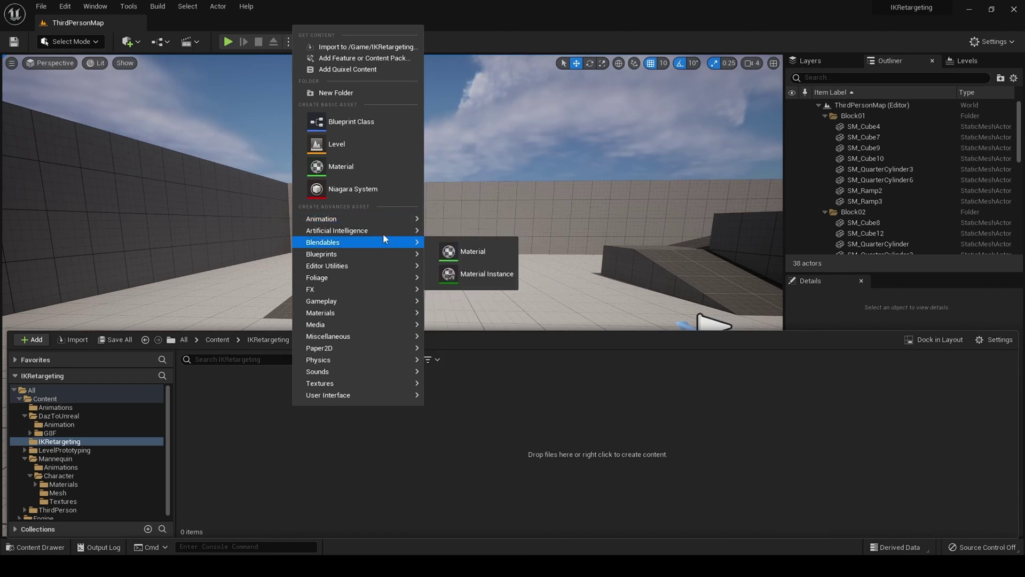
{"action": "left_click", "coordinate": [485, 460]}
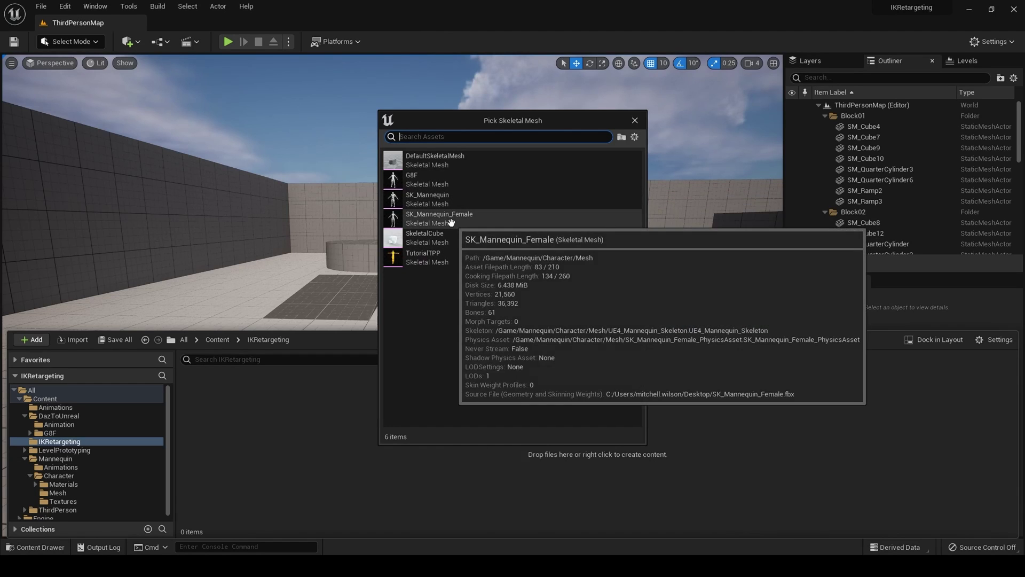
{"action": "left_click", "coordinate": [451, 222]}
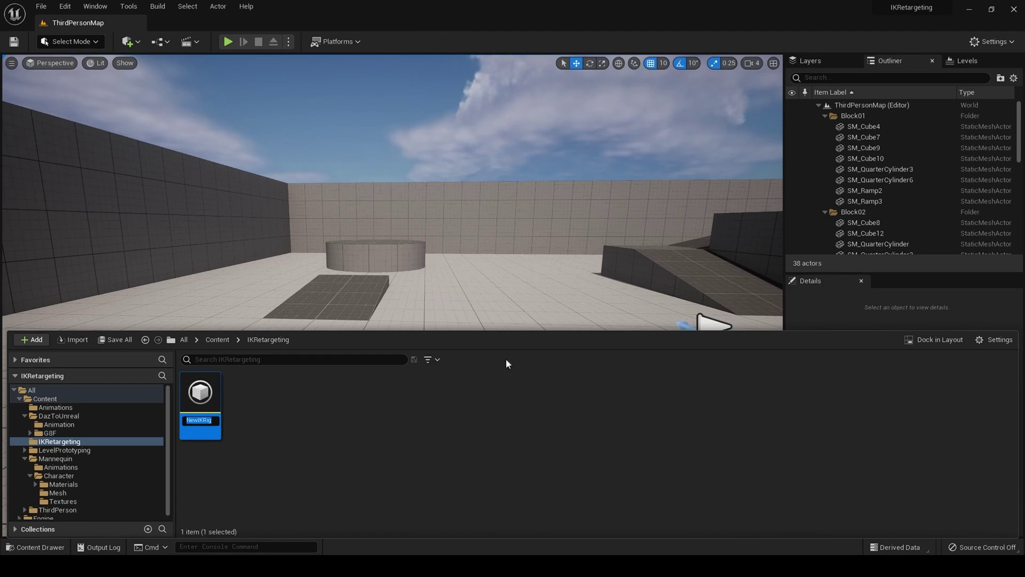
{"action": "key", "text": "BackSpace"}
{"action": "type", "text": "Source"}
{"action": "key", "text": "Return"}
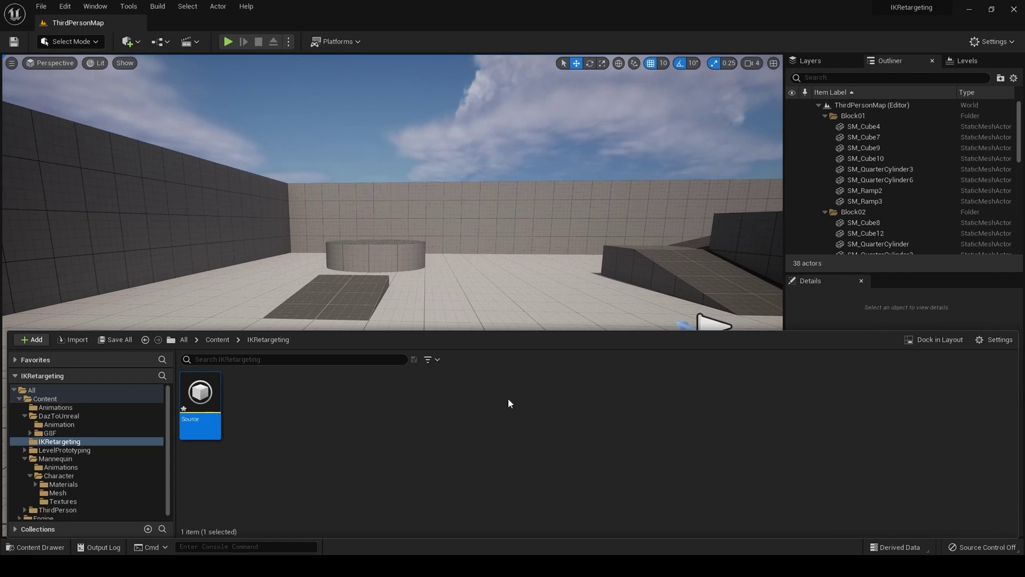
- Create a second IK Rig named Target based on the G8F mesh
{"action": "right_click", "coordinate": [274, 411]}
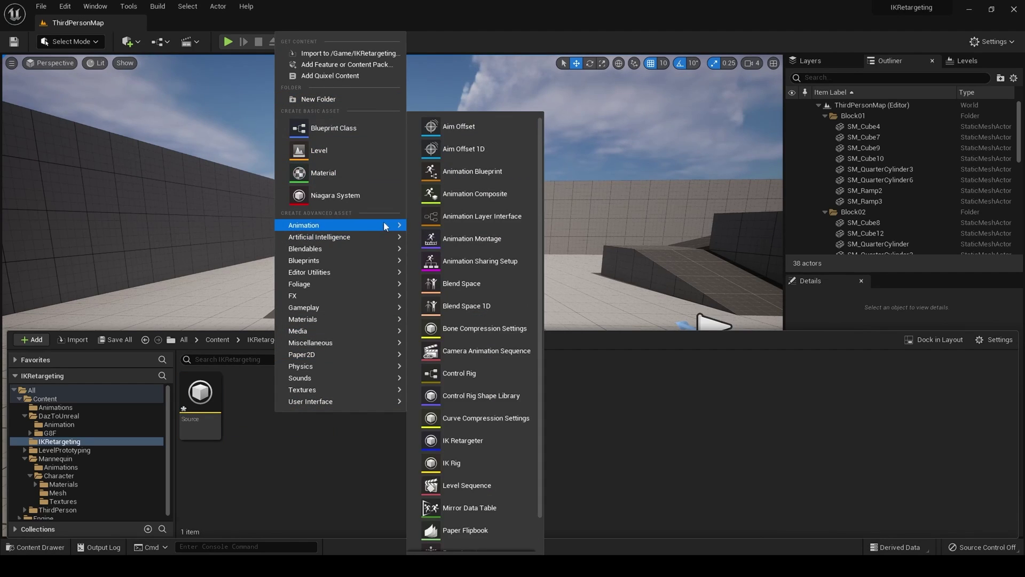
{"action": "left_click", "coordinate": [453, 462]}
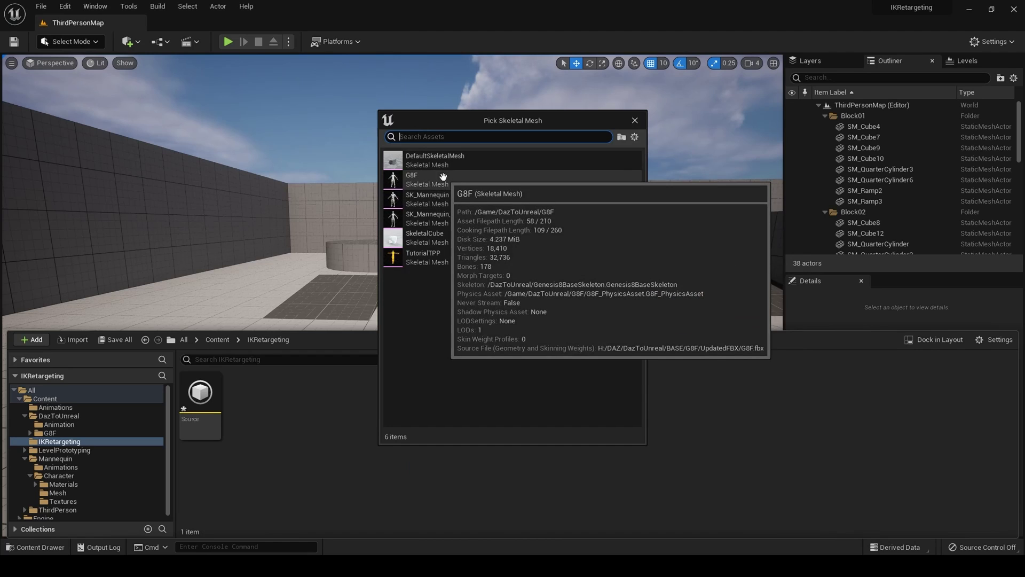
{"action": "left_click", "coordinate": [443, 177]}
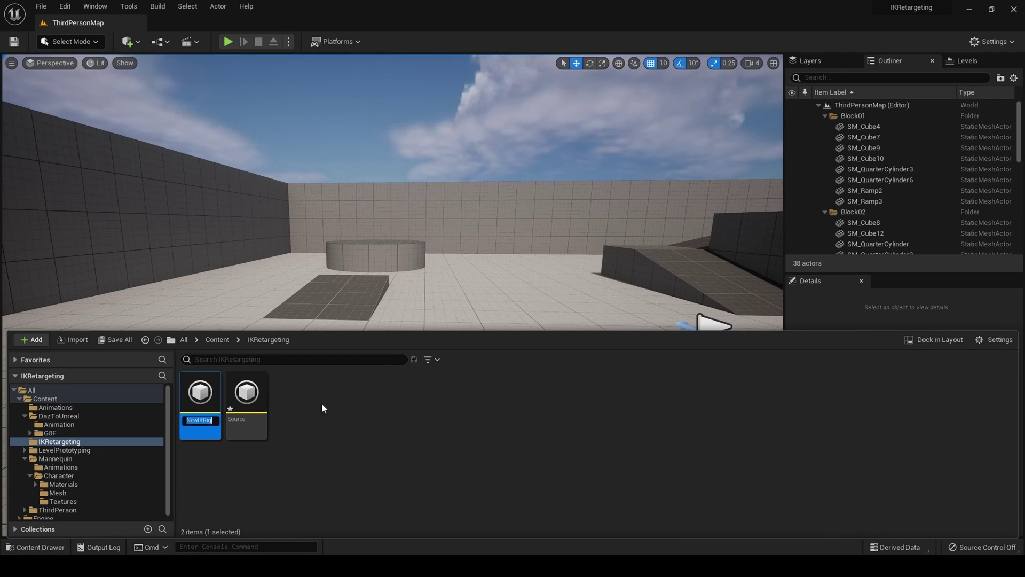
{"action": "key", "text": "BackSpace"}
{"action": "type", "text": "Target"}
{"action": "key", "text": "Return"}
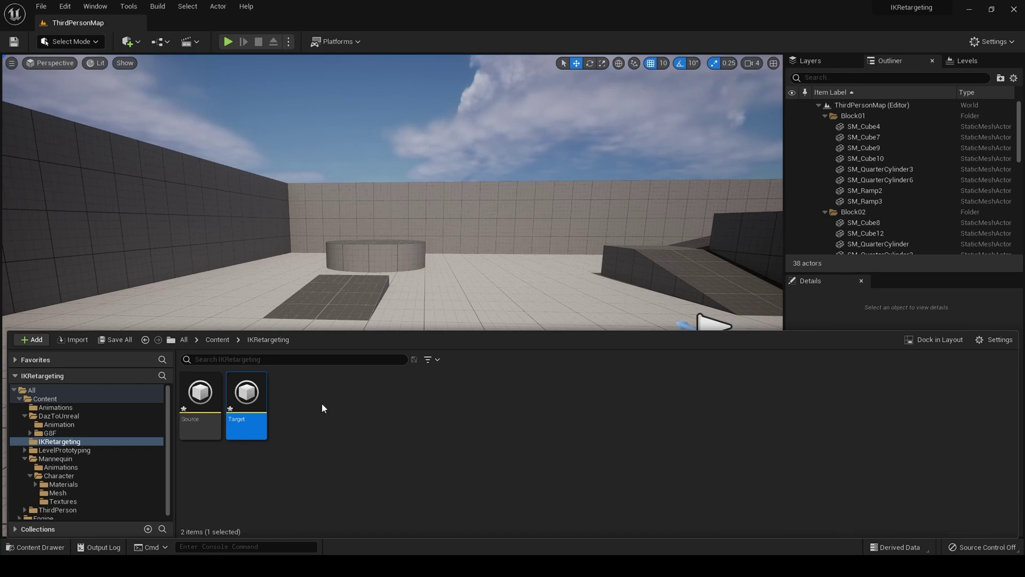
- Create an IK Retargeter using the Source rig, keeping the name NewIKRetargeter
{"action": "left_click", "coordinate": [321, 408]}
{"action": "right_click", "coordinate": [341, 424]}
{"action": "mouse_move", "coordinate": [453, 231]}
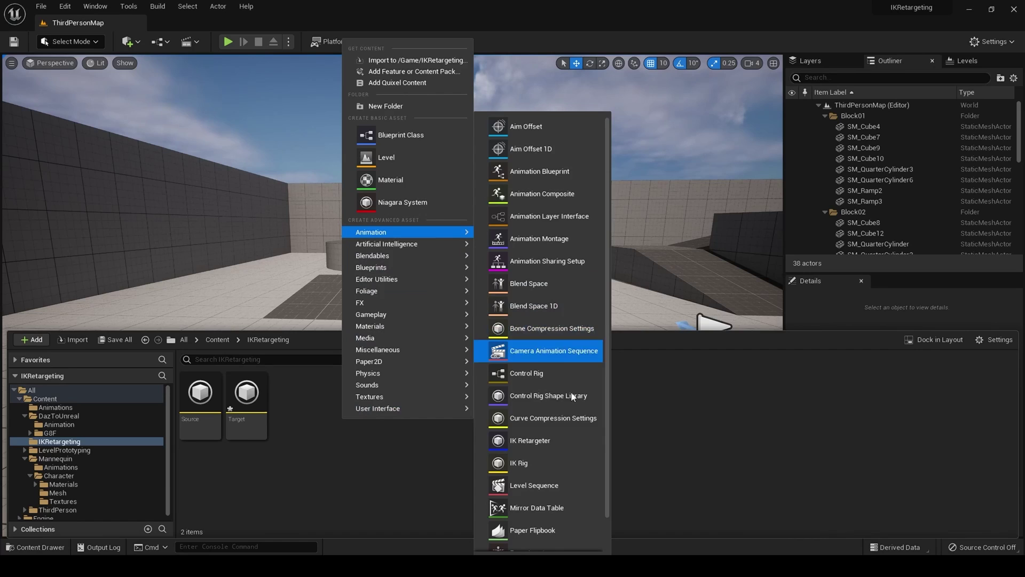
{"action": "left_click", "coordinate": [542, 445]}
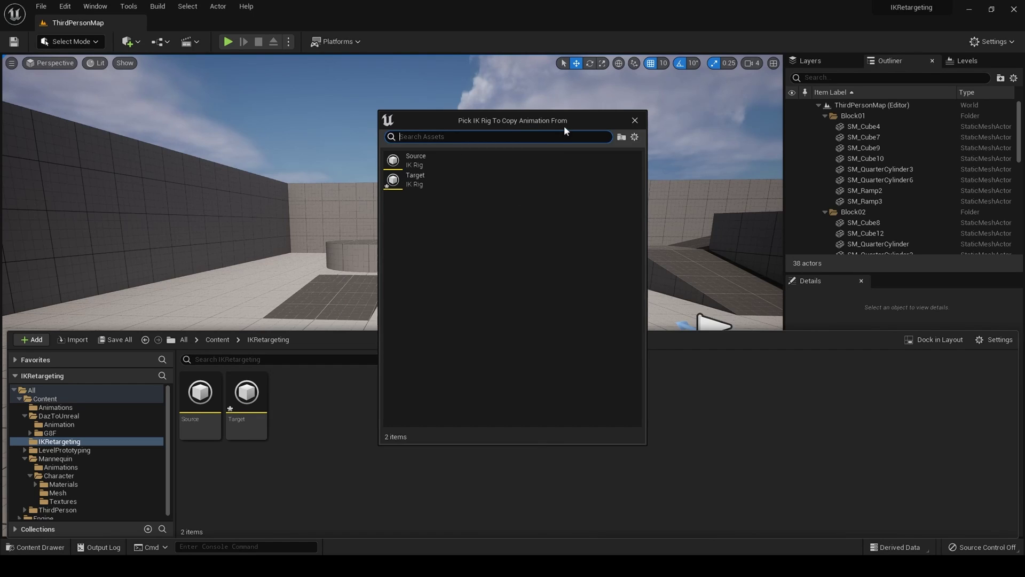
{"action": "left_click", "coordinate": [423, 163]}
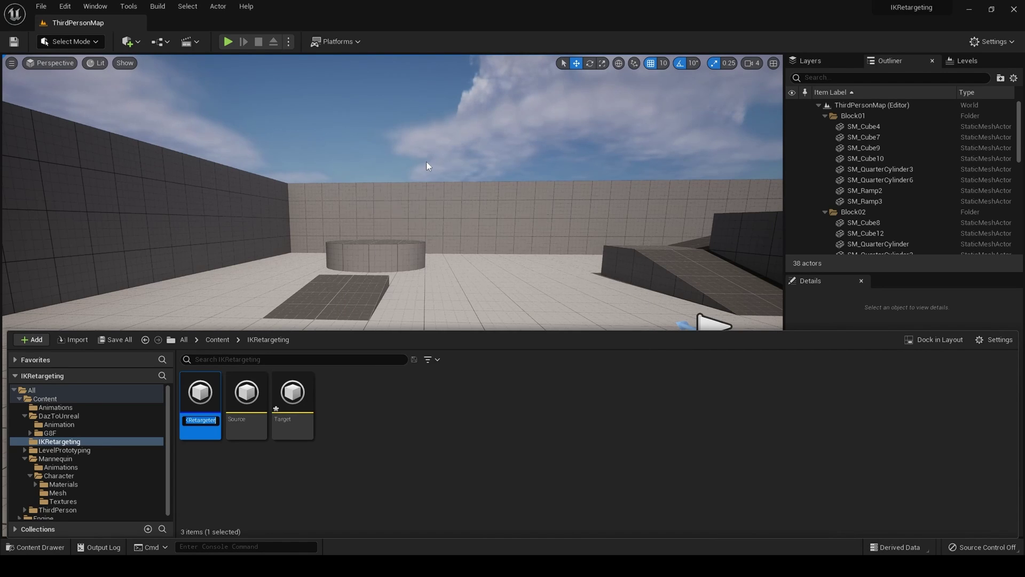
{"action": "key", "text": "Return"}
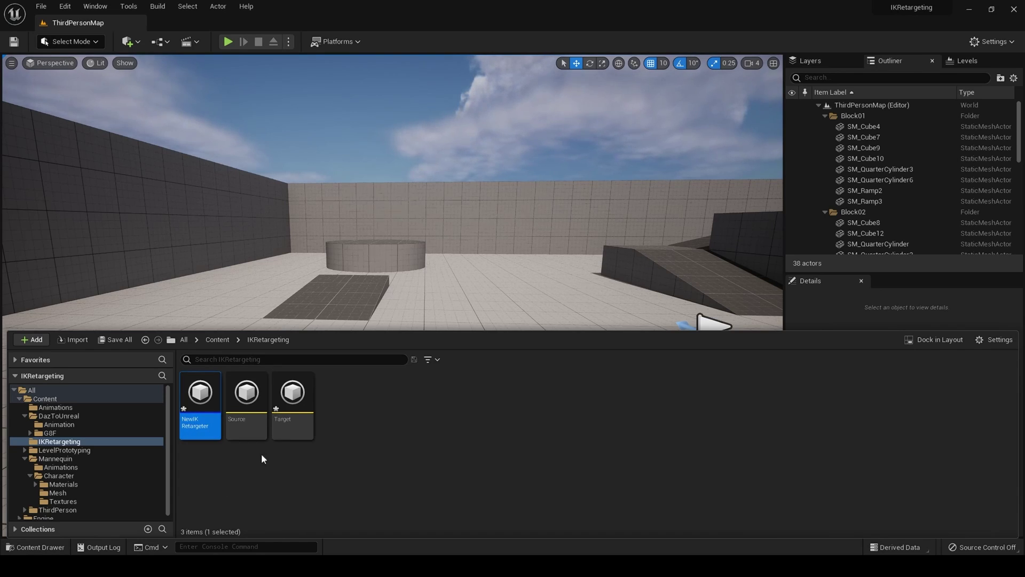
- Open the Source IK Rig and browse the Add New Solver list without adding one
{"action": "double_click", "coordinate": [247, 418]}
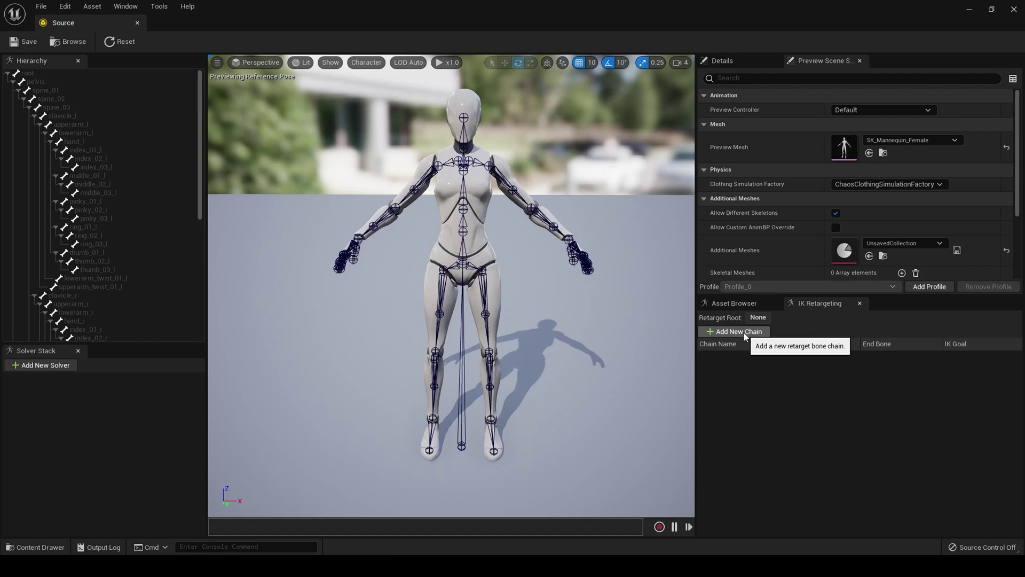
{"action": "left_click", "coordinate": [56, 365]}
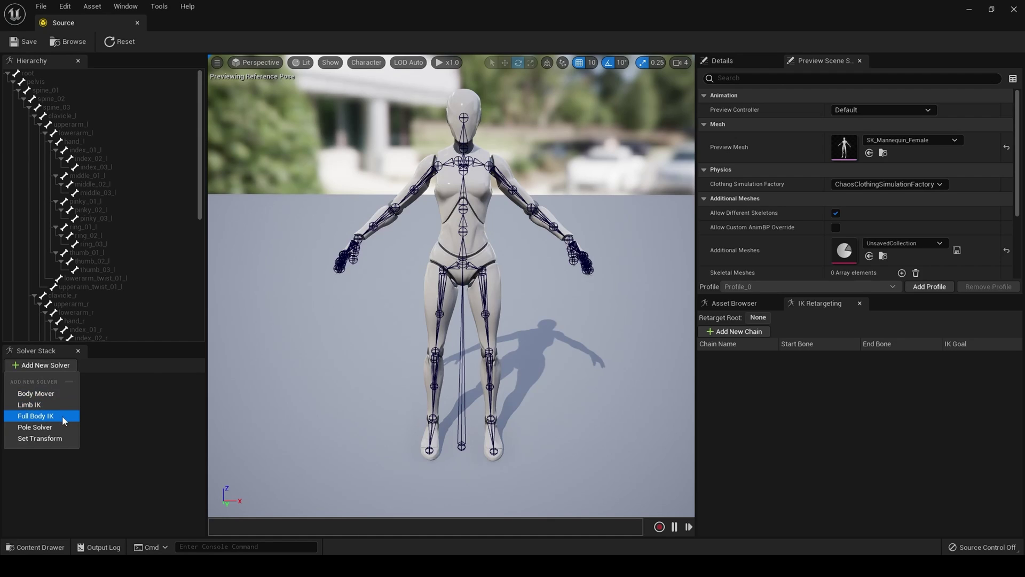
{"action": "left_click", "coordinate": [744, 411]}
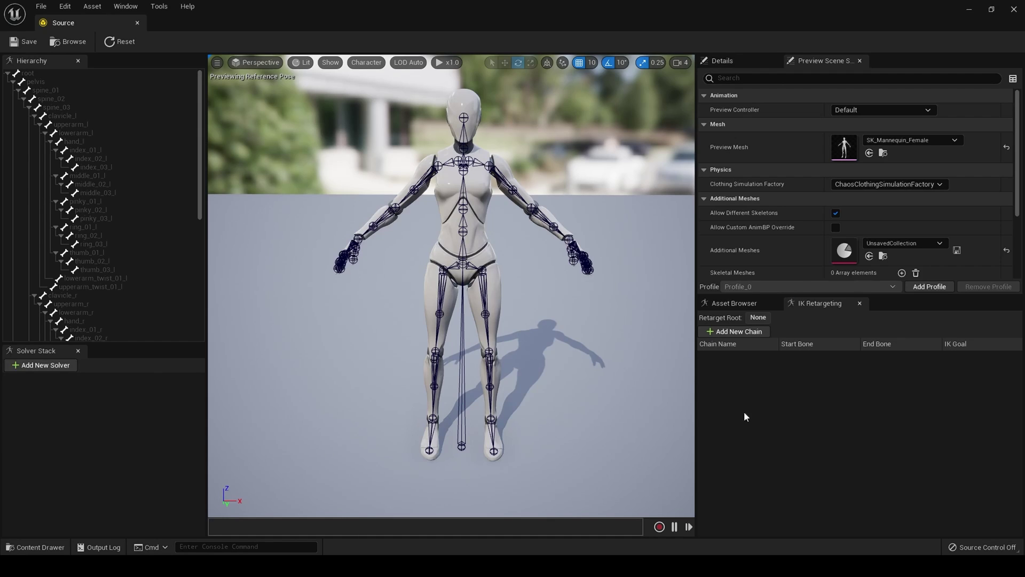
- Add three retarget chains named head, spine and arm_l
{"action": "left_click", "coordinate": [748, 332]}
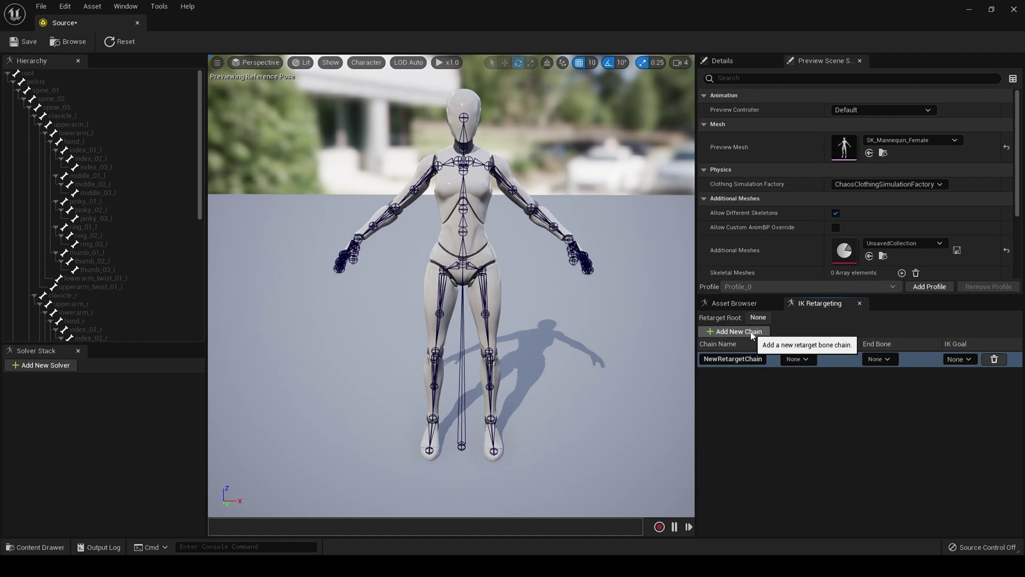
{"action": "left_click", "coordinate": [745, 359]}
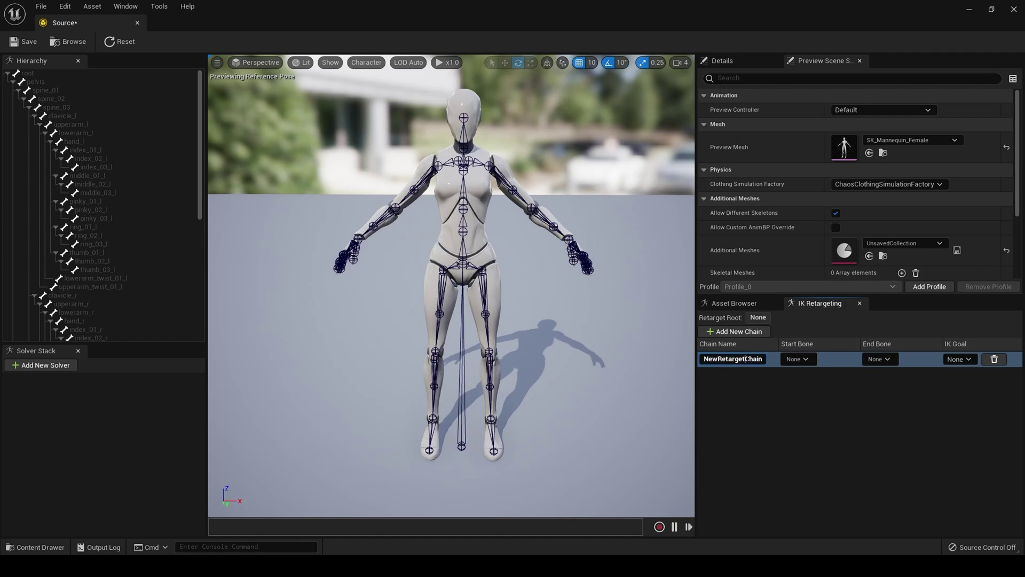
{"action": "double_click", "coordinate": [742, 359]}
{"action": "type", "text": "head"}
{"action": "key", "text": "Return"}
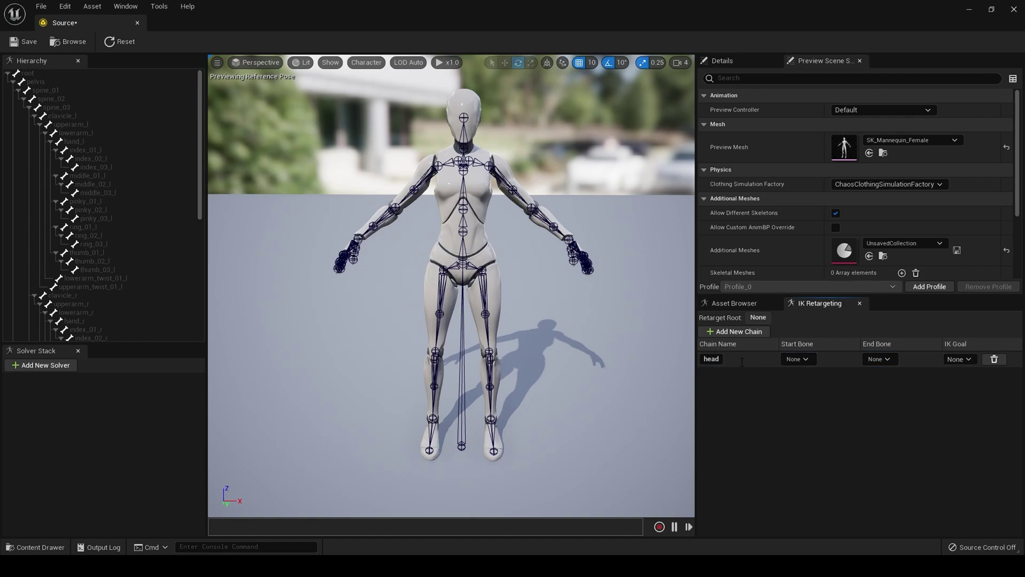
{"action": "left_click", "coordinate": [757, 332]}
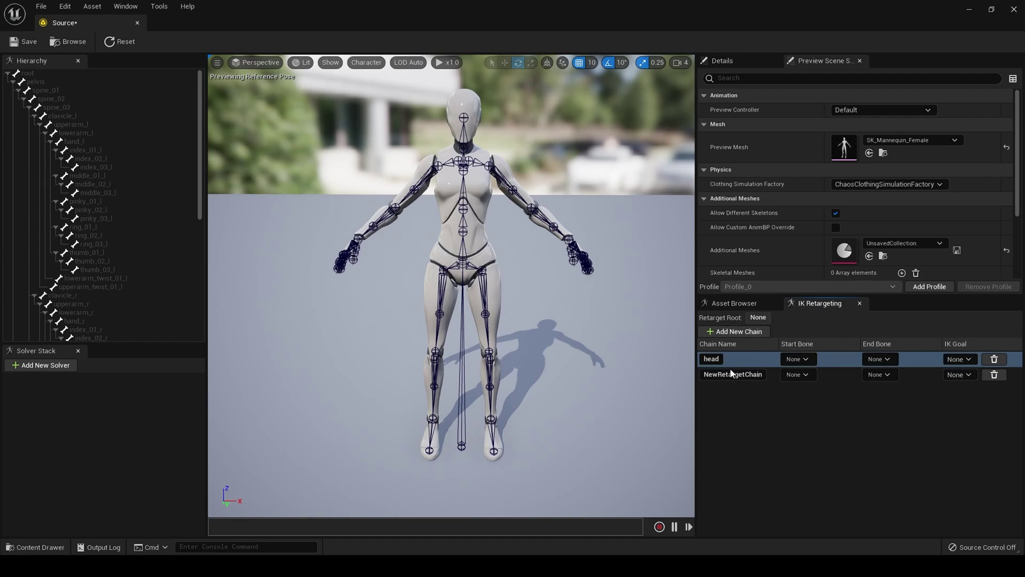
{"action": "double_click", "coordinate": [732, 373]}
{"action": "key", "text": "BackSpace"}
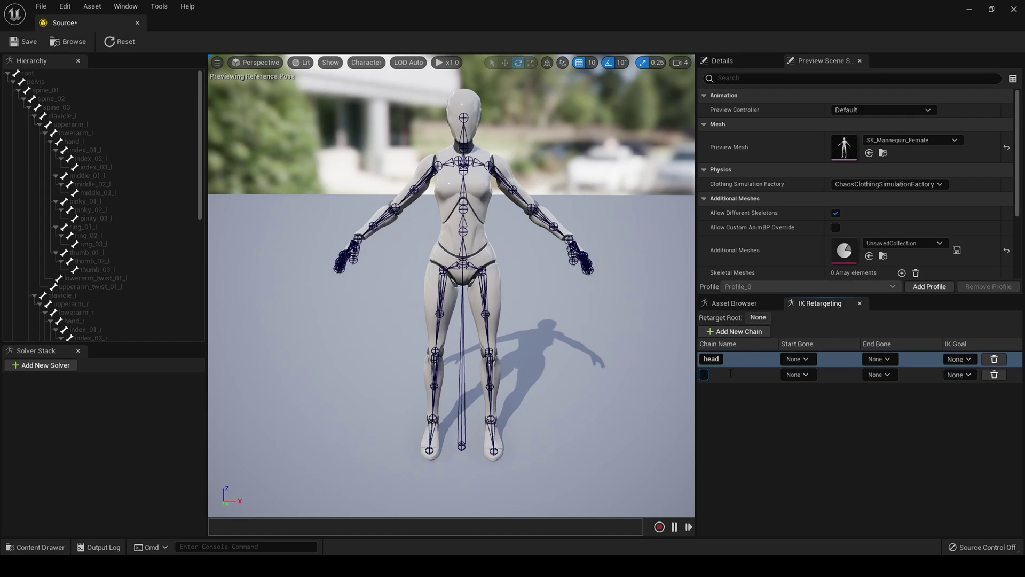
{"action": "type", "text": "spine"}
{"action": "key", "text": "Return"}
{"action": "left_click", "coordinate": [731, 331]}
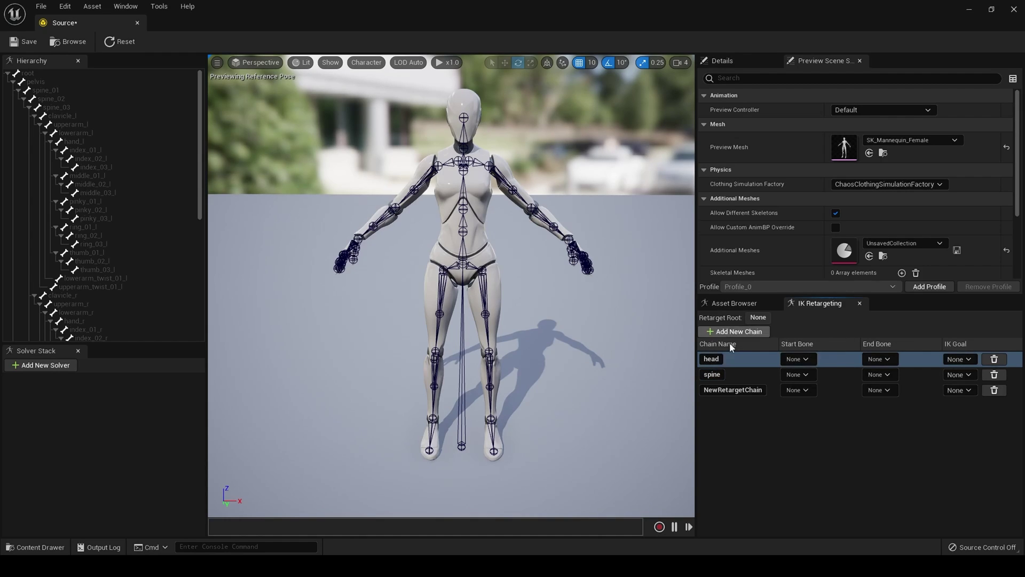
{"action": "double_click", "coordinate": [725, 390]}
{"action": "key", "text": "BackSpace"}
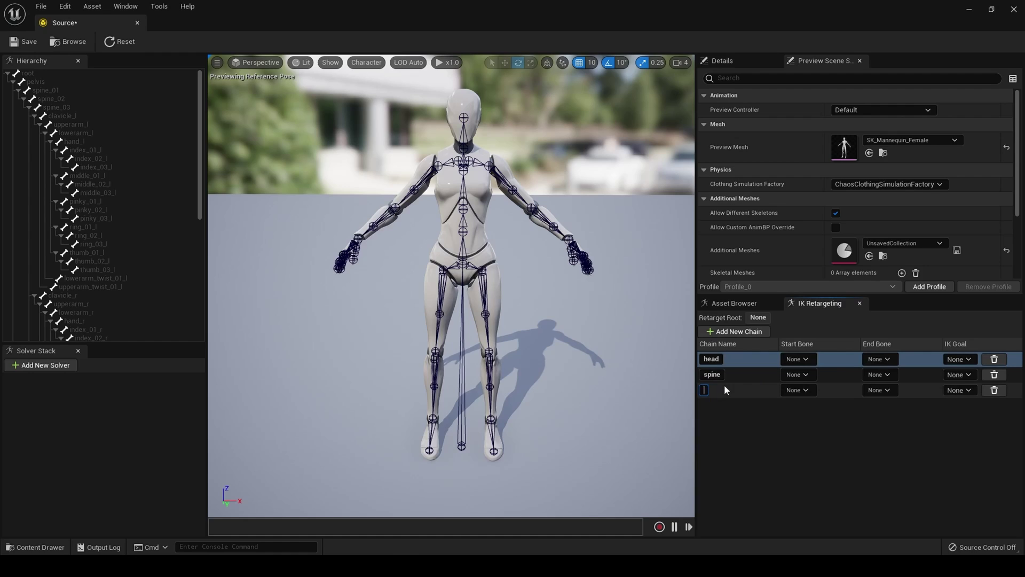
{"action": "type", "text": "arm_l"}
{"action": "key", "text": "Return"}
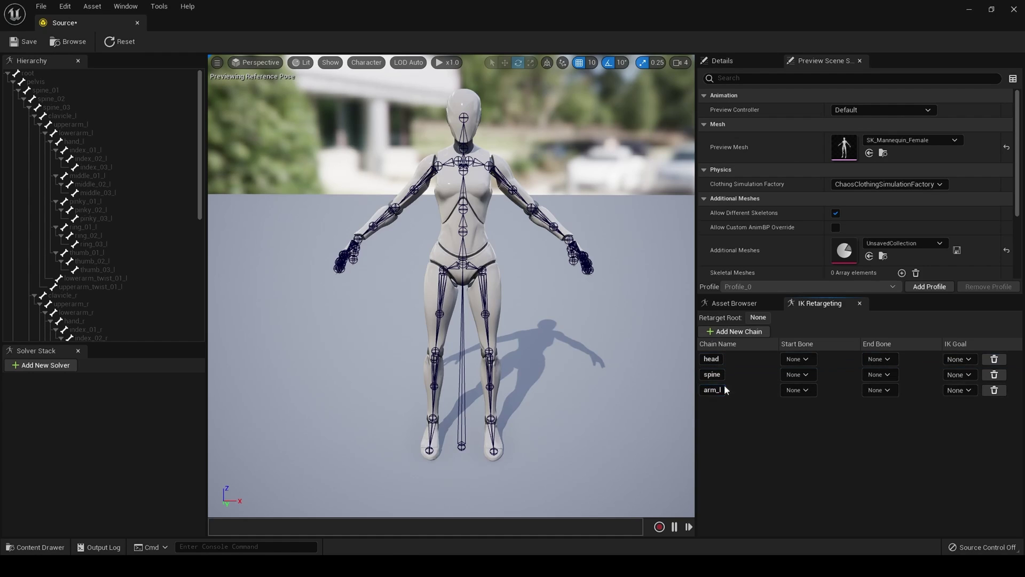
- Add three more retarget chains named arm_r, leg_l and leg_r
{"action": "left_click", "coordinate": [740, 331]}
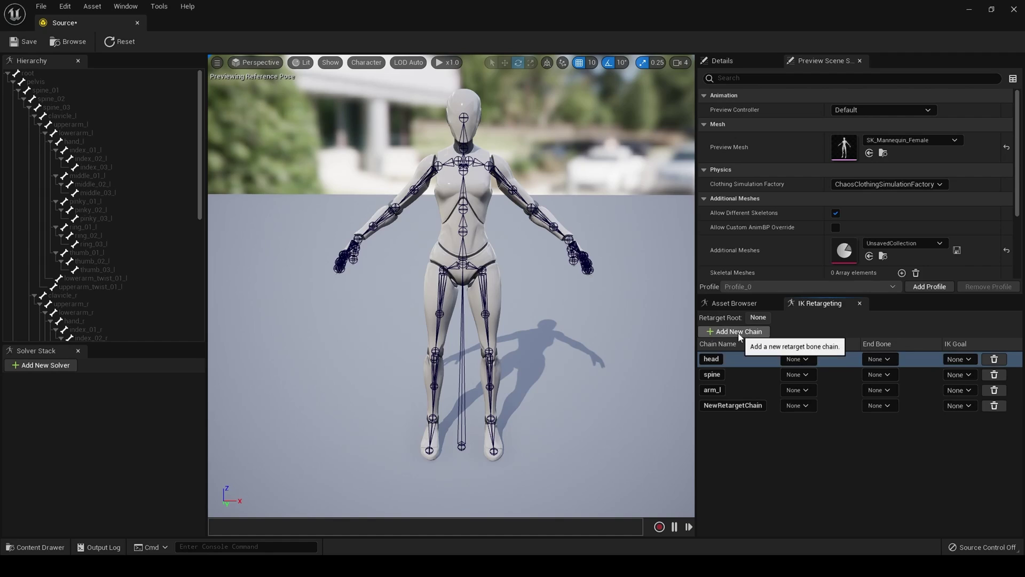
{"action": "double_click", "coordinate": [725, 405]}
{"action": "type", "text": "arm_r"}
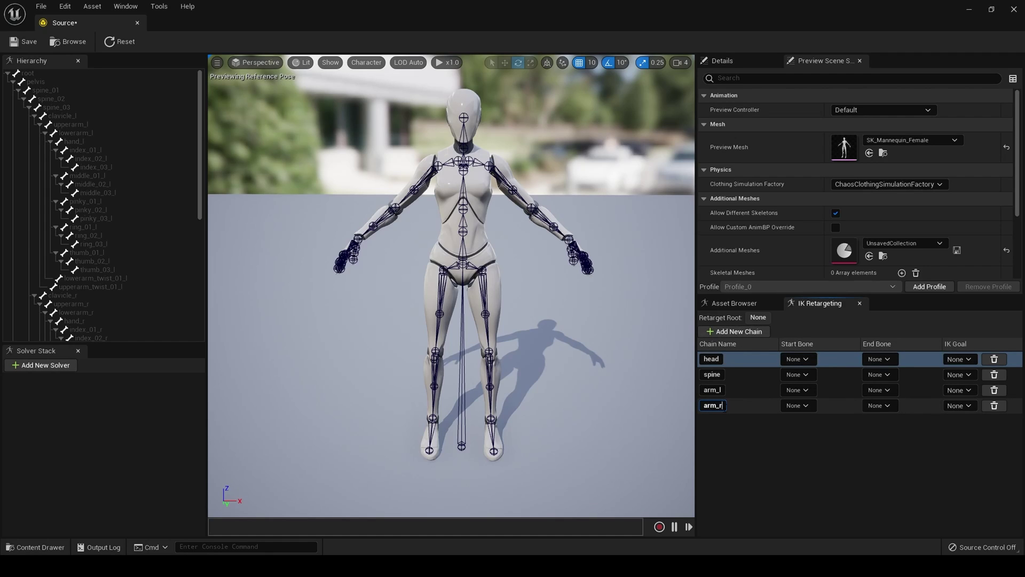
{"action": "key", "text": "Return"}
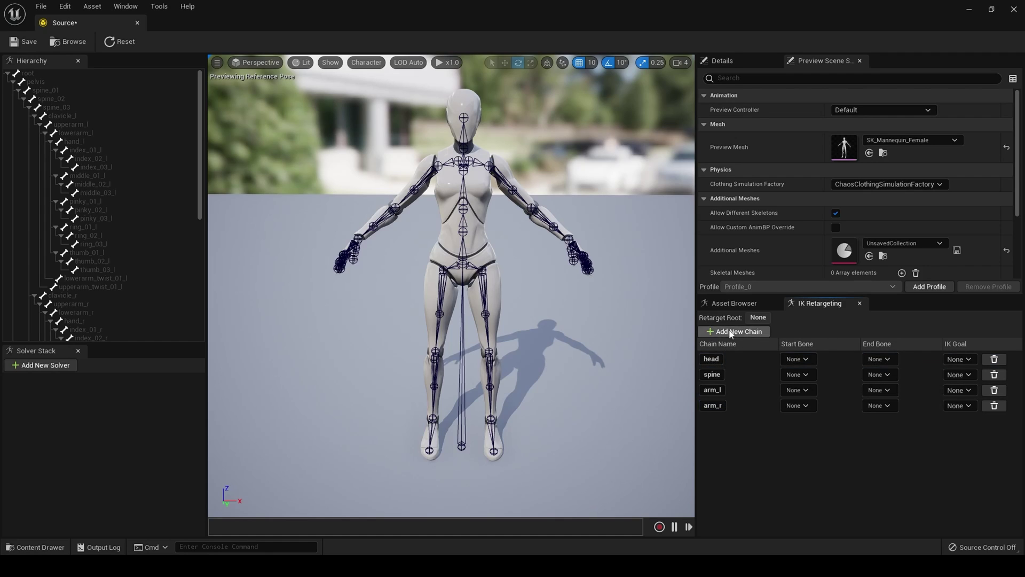
{"action": "left_click", "coordinate": [740, 332]}
{"action": "double_click", "coordinate": [734, 419]}
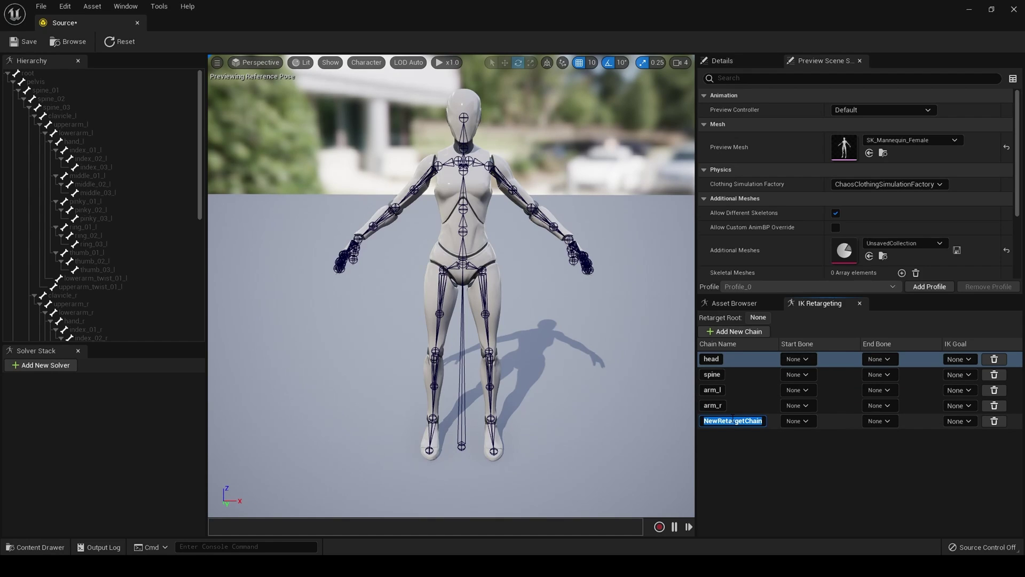
{"action": "key", "text": "BackSpace"}
{"action": "type", "text": "le"}
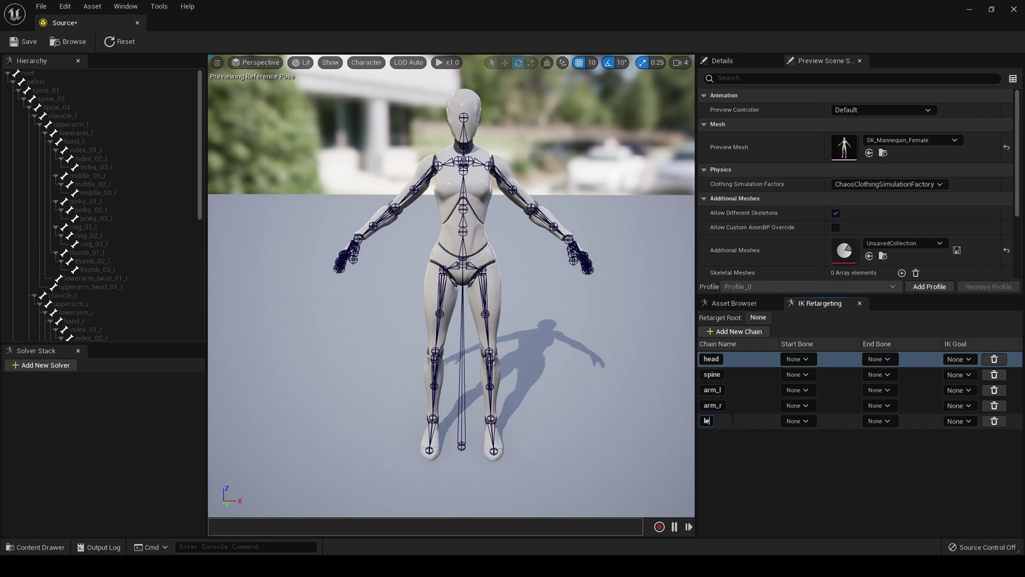
{"action": "type", "text": "g_l"}
{"action": "key", "text": "Return"}
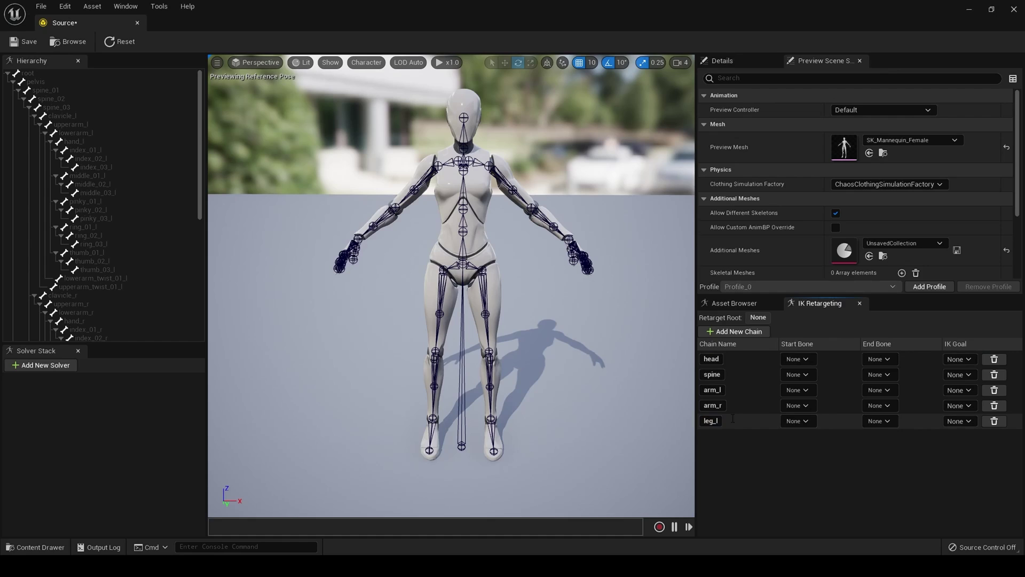
{"action": "left_click", "coordinate": [712, 335]}
{"action": "double_click", "coordinate": [736, 437]}
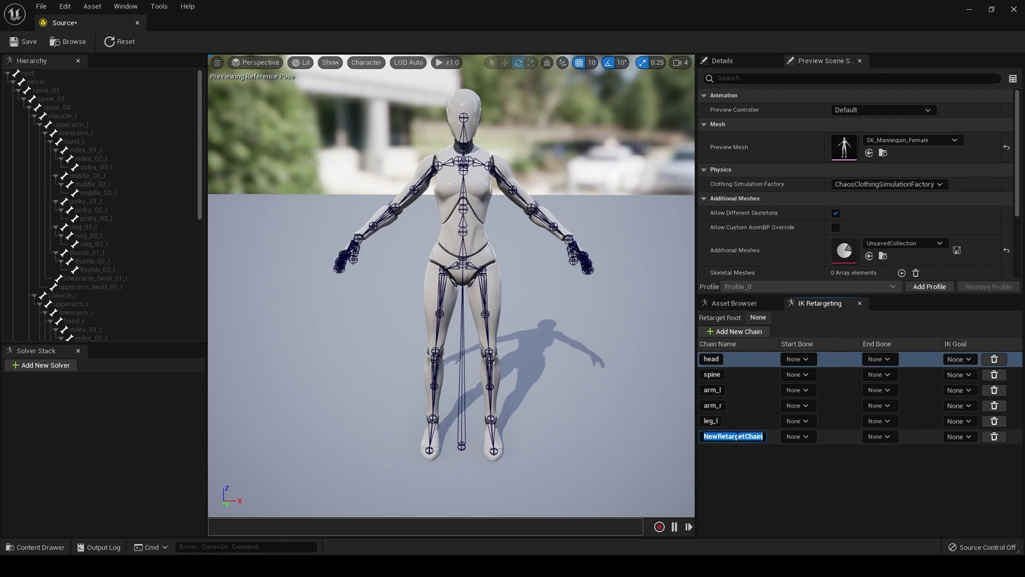
{"action": "key", "text": "BackSpace"}
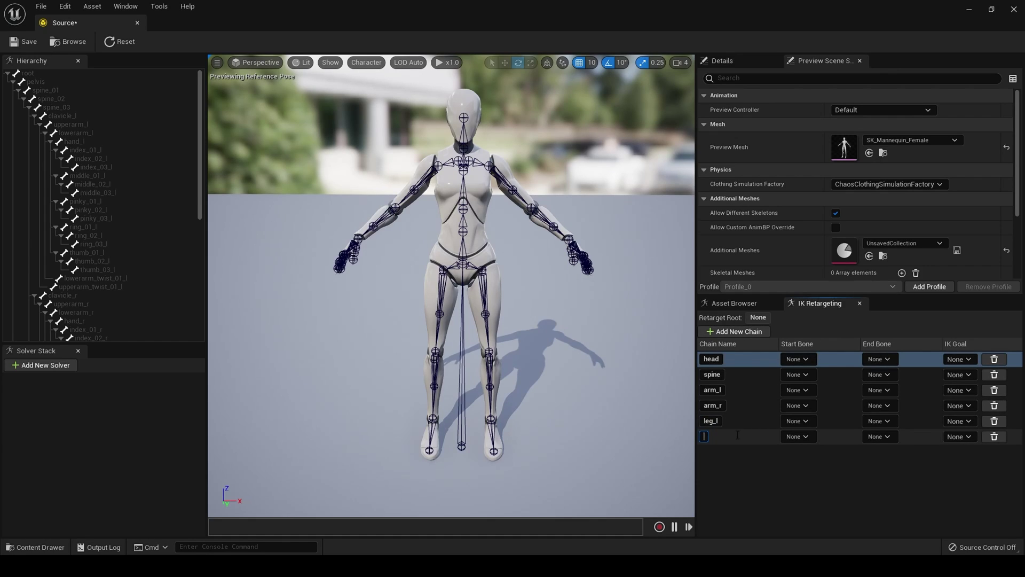
{"action": "type", "text": "leg_r"}
{"action": "key", "text": "Return"}
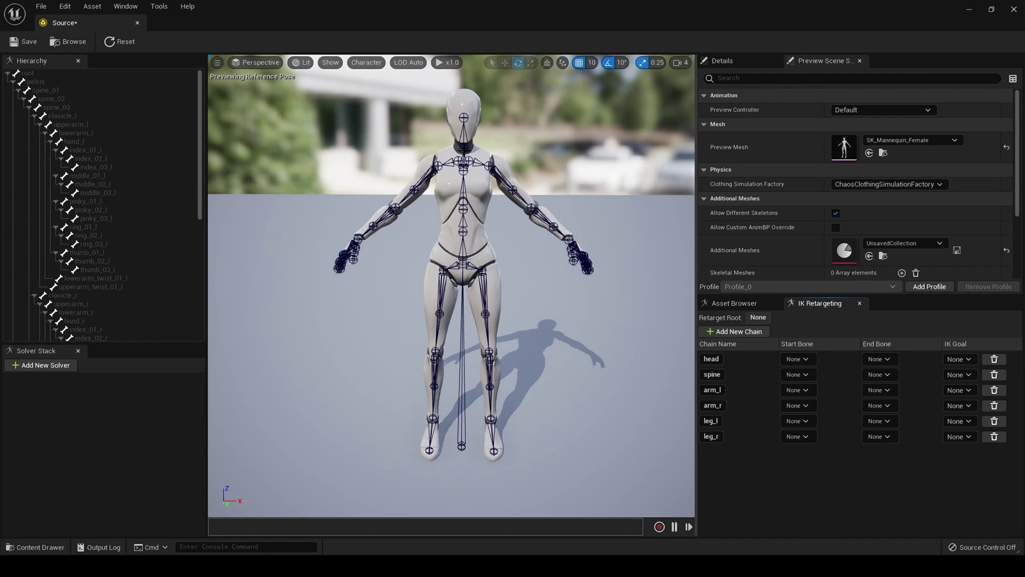
- Set the head chain's start bone to neck_01 and its end bone to head
{"action": "left_click", "coordinate": [462, 151]}
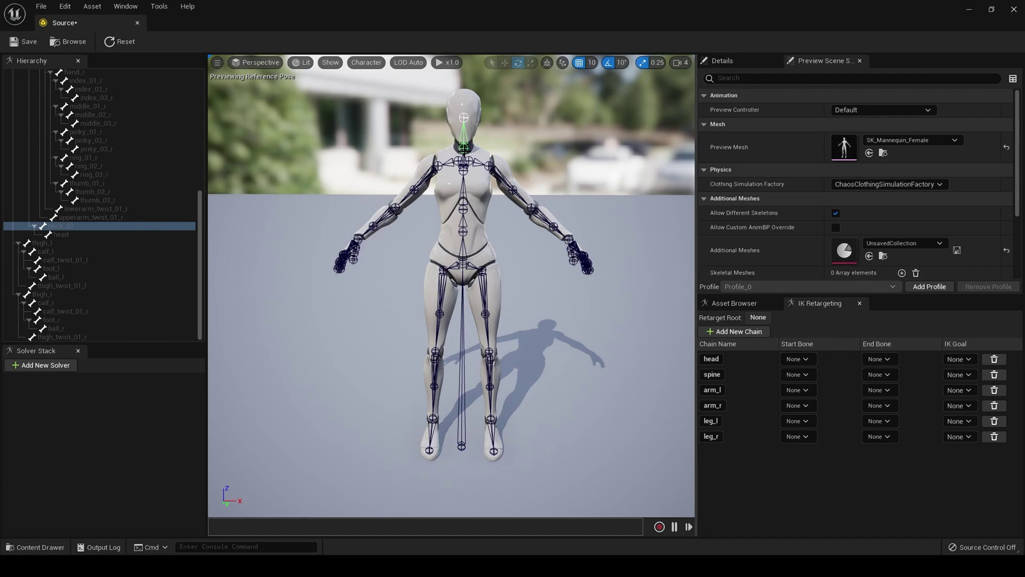
{"action": "left_click", "coordinate": [463, 118]}
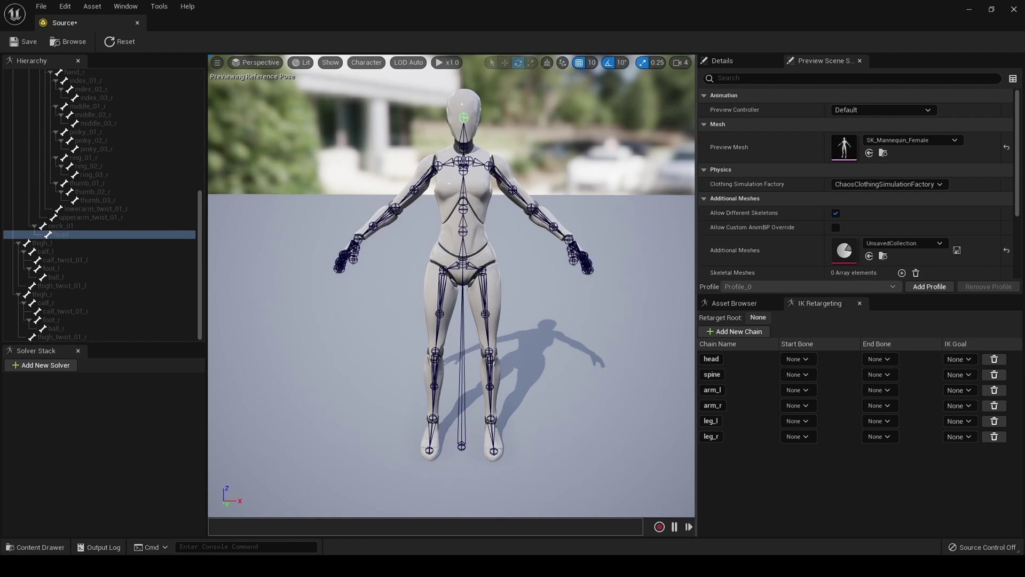
{"action": "left_click", "coordinate": [463, 120]}
{"action": "left_click", "coordinate": [806, 360]}
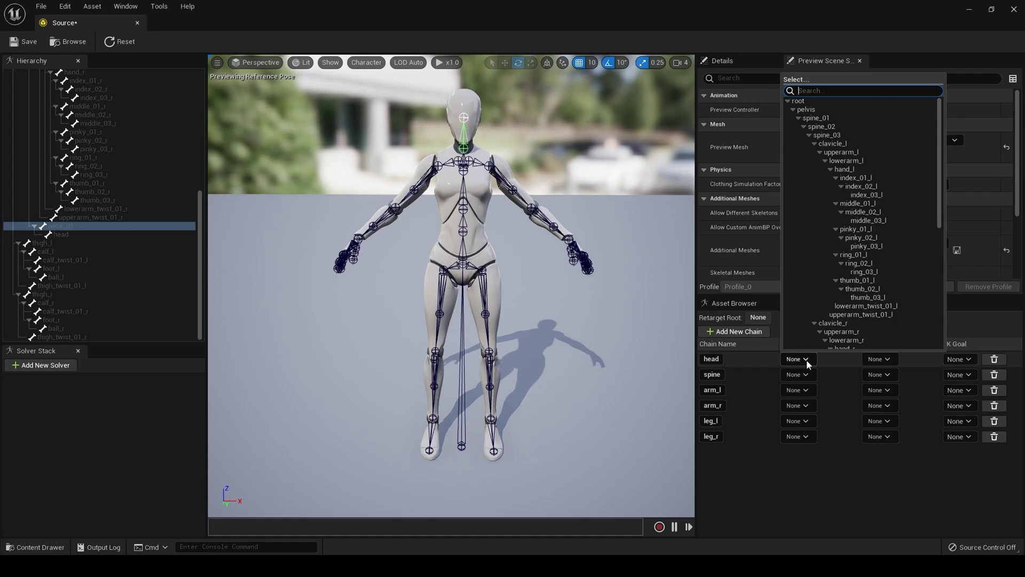
{"action": "type", "text": "neck"}
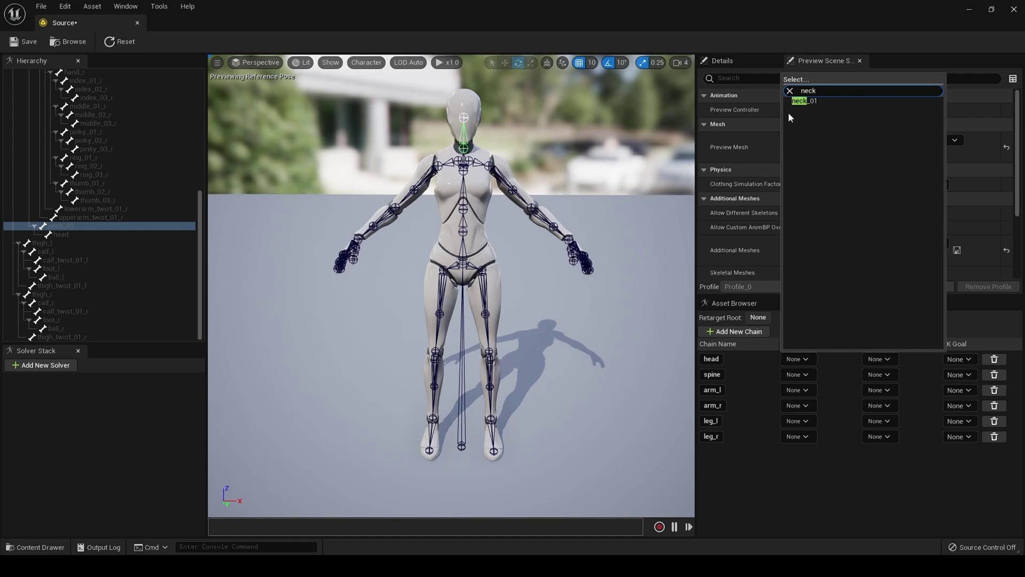
{"action": "left_click", "coordinate": [813, 101]}
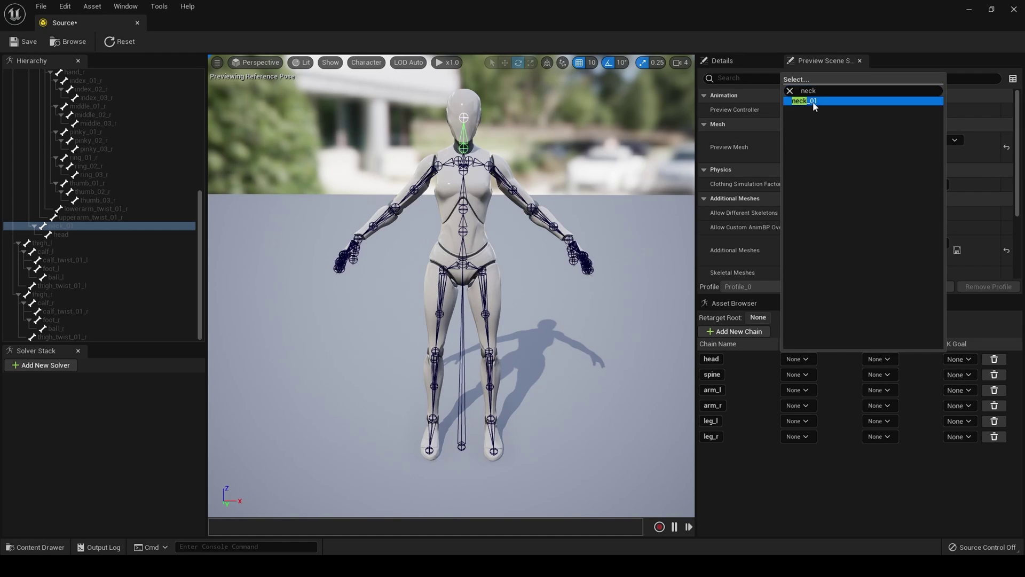
{"action": "left_click", "coordinate": [888, 359]}
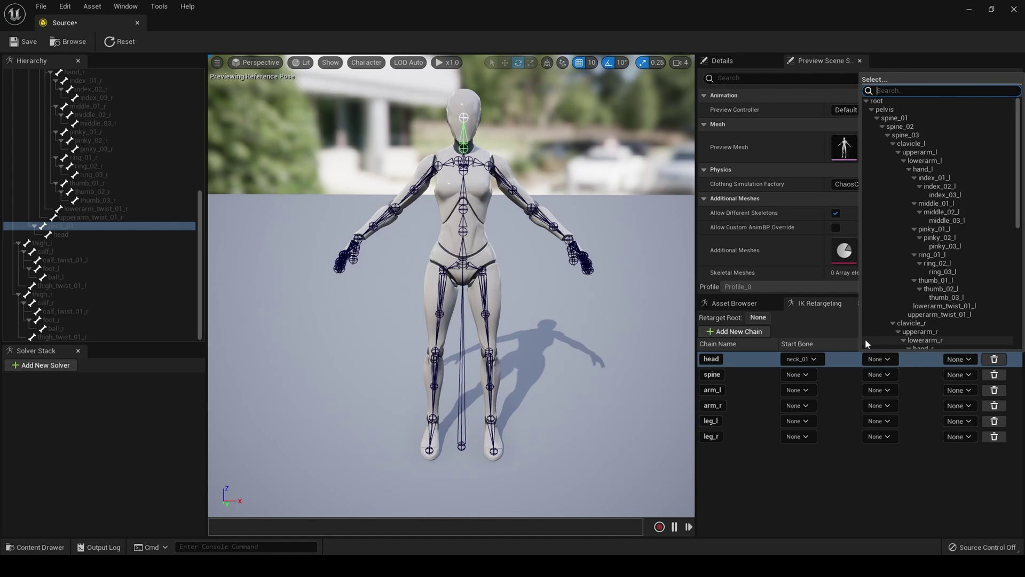
{"action": "type", "text": "head"}
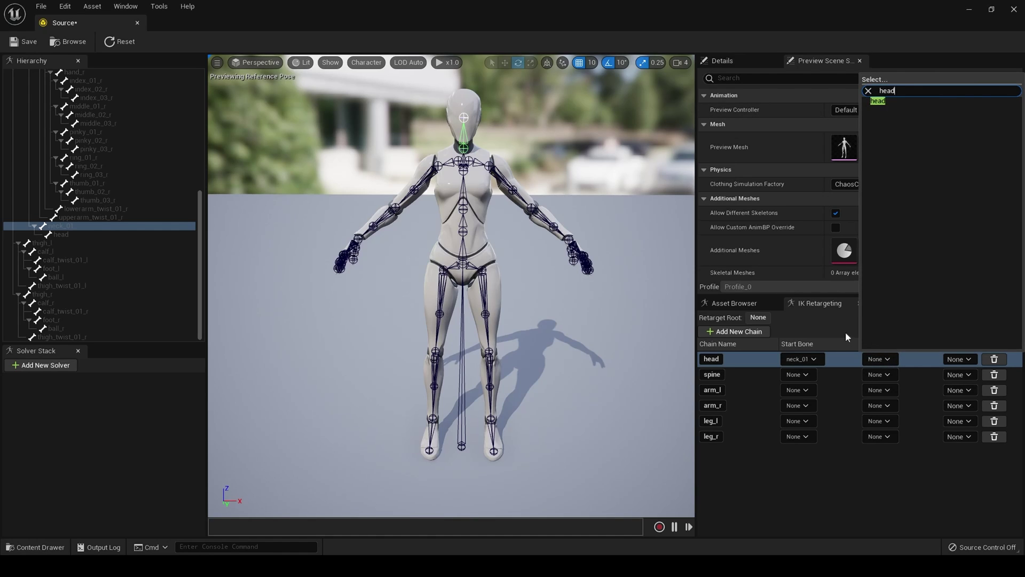
{"action": "left_click", "coordinate": [878, 101]}
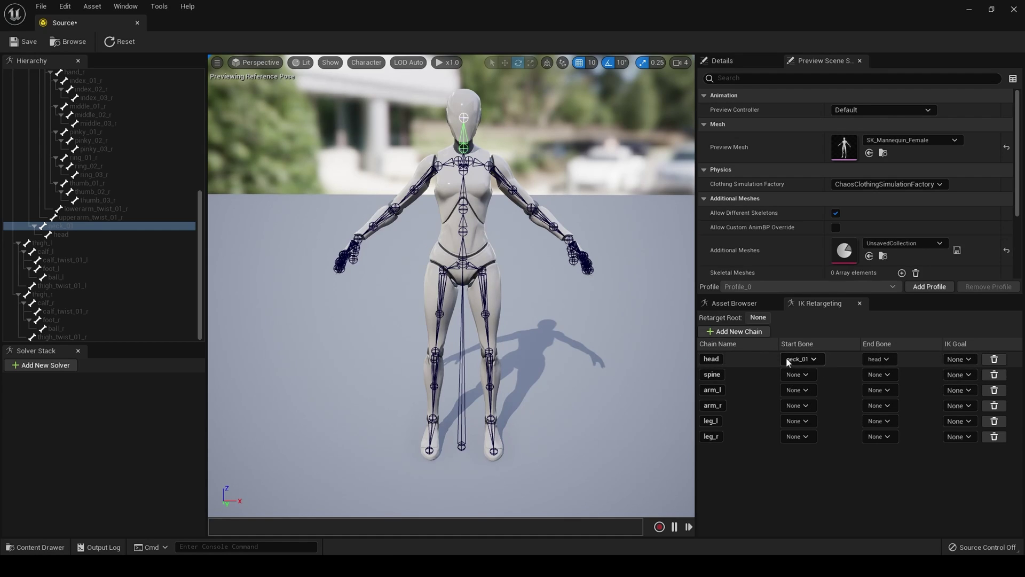
- Map the spine chain from spine_01 to spine_03
{"action": "left_click", "coordinate": [797, 376]}
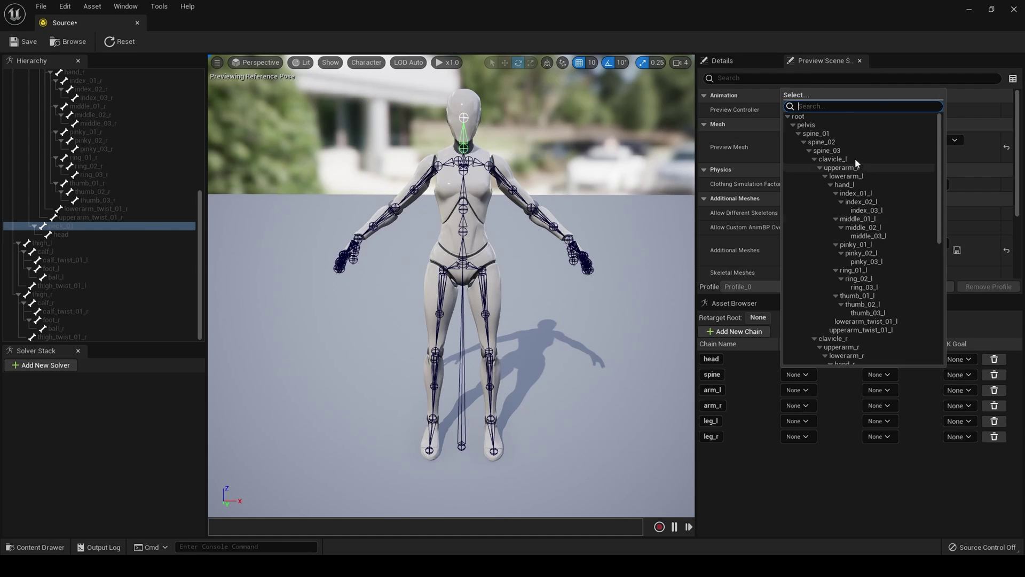
{"action": "left_click", "coordinate": [842, 133]}
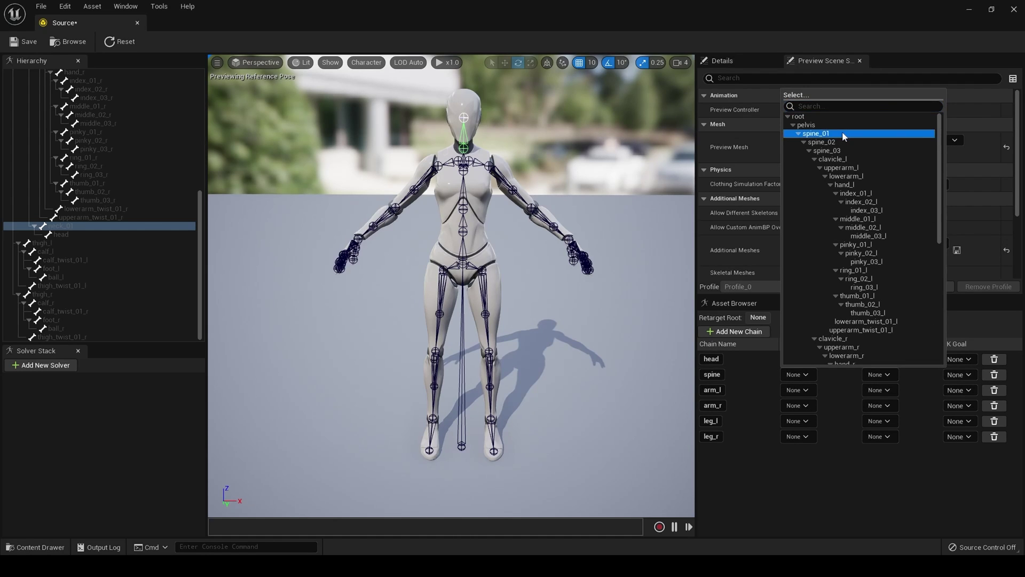
{"action": "left_click", "coordinate": [881, 375]}
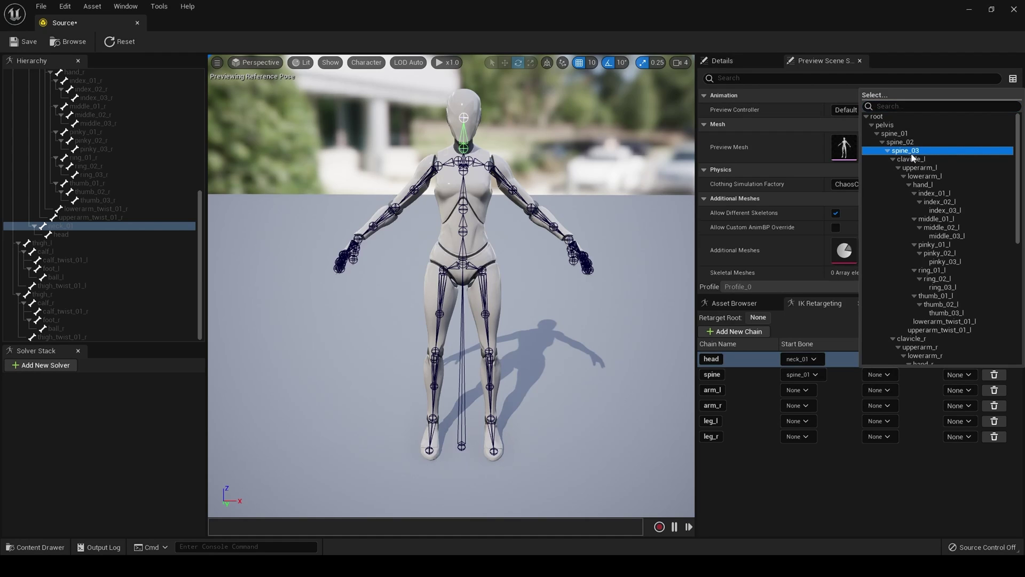
{"action": "left_click", "coordinate": [912, 151]}
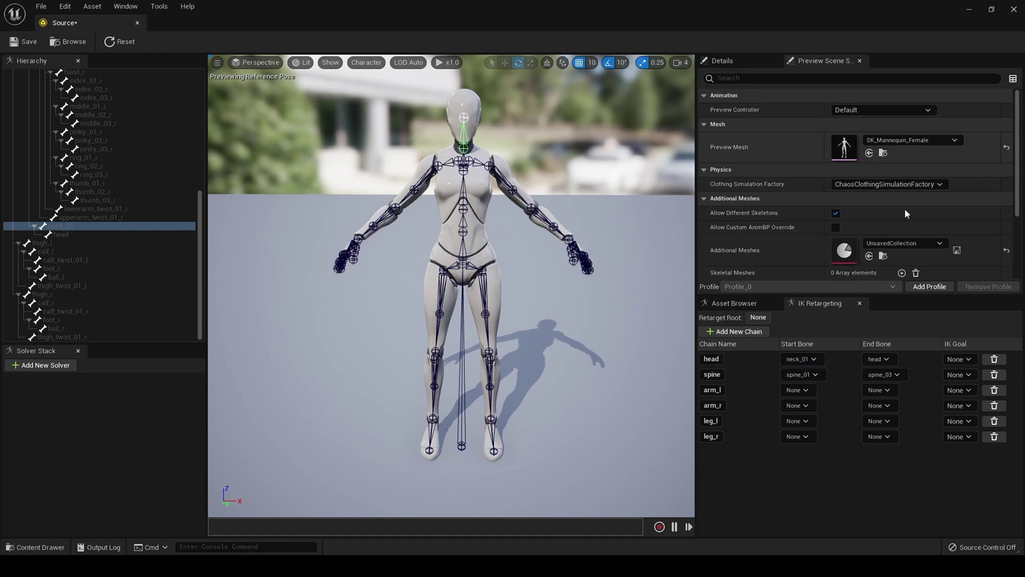
- Map the arm_l chain from clavicle_l to hand_l
{"action": "left_click", "coordinate": [801, 390]}
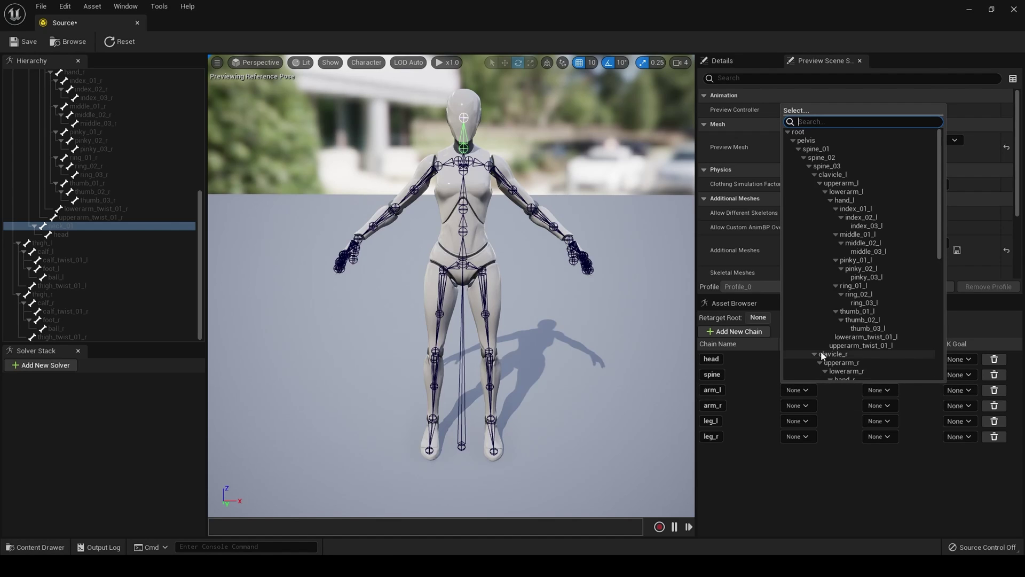
{"action": "left_click", "coordinate": [857, 174]}
{"action": "left_click", "coordinate": [893, 389]}
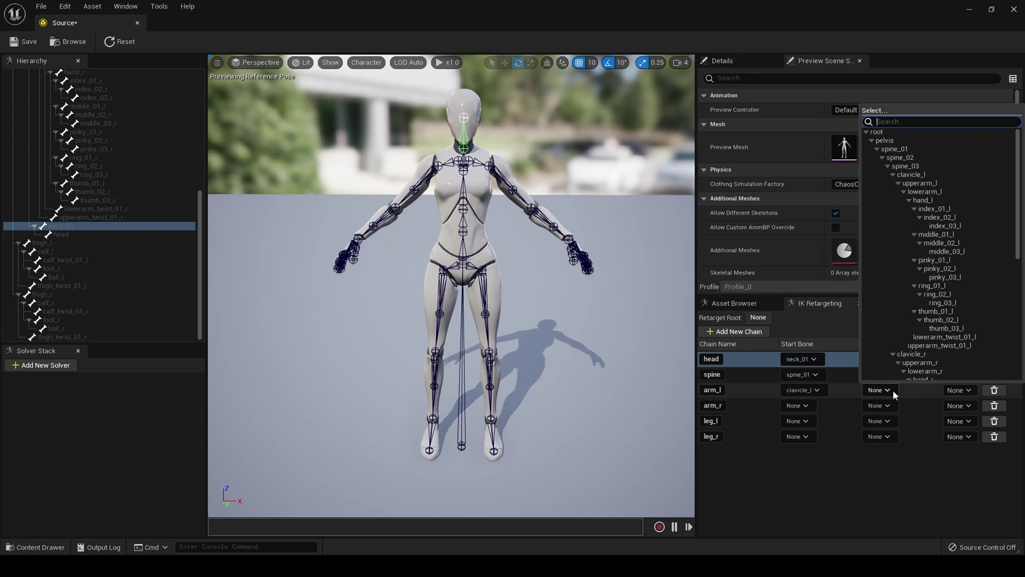
{"action": "left_click", "coordinate": [930, 200]}
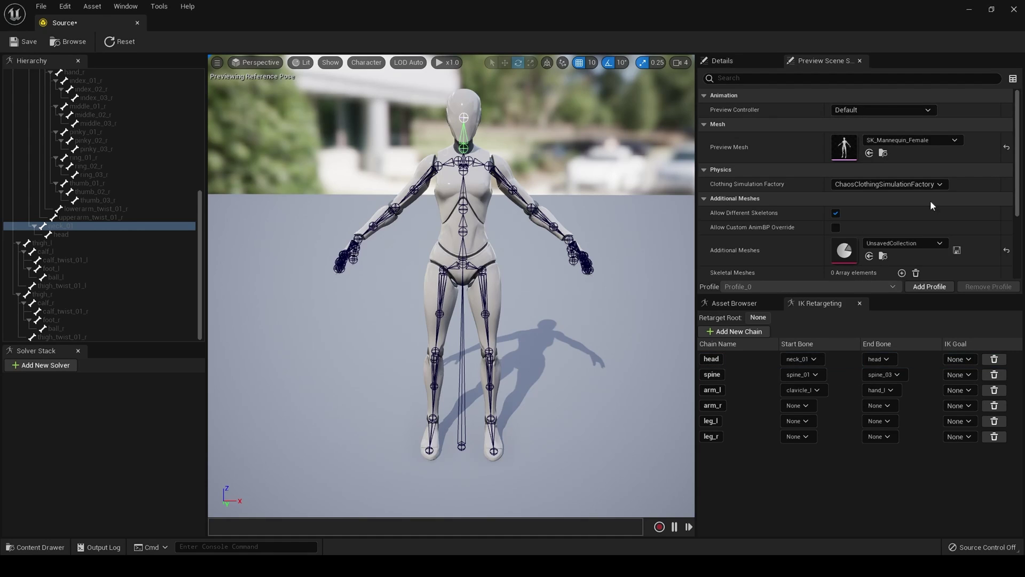
- Set clavicle_r as the arm_r chain's start bone
{"action": "left_click", "coordinate": [799, 405]}
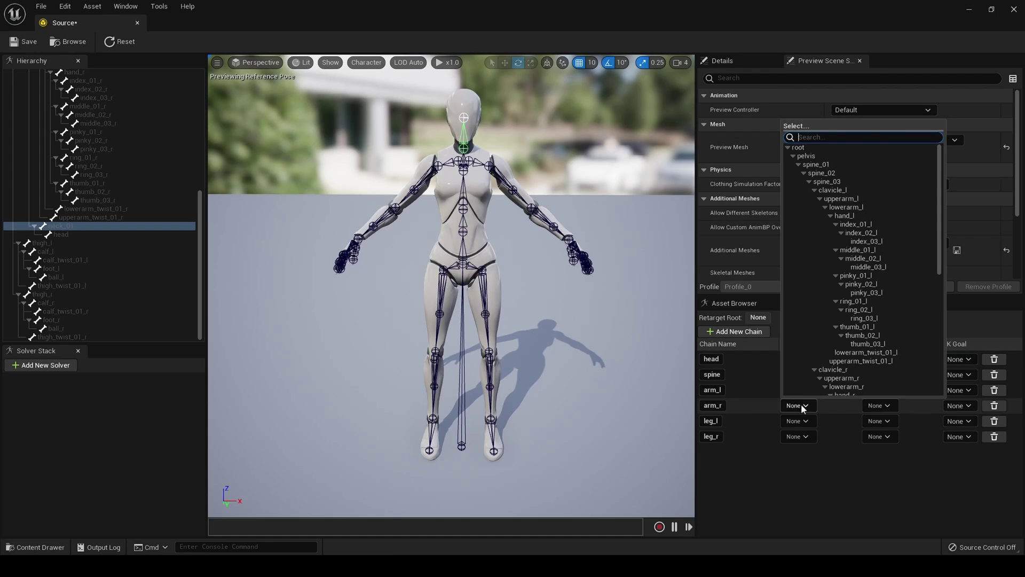
{"action": "left_click", "coordinate": [835, 370]}
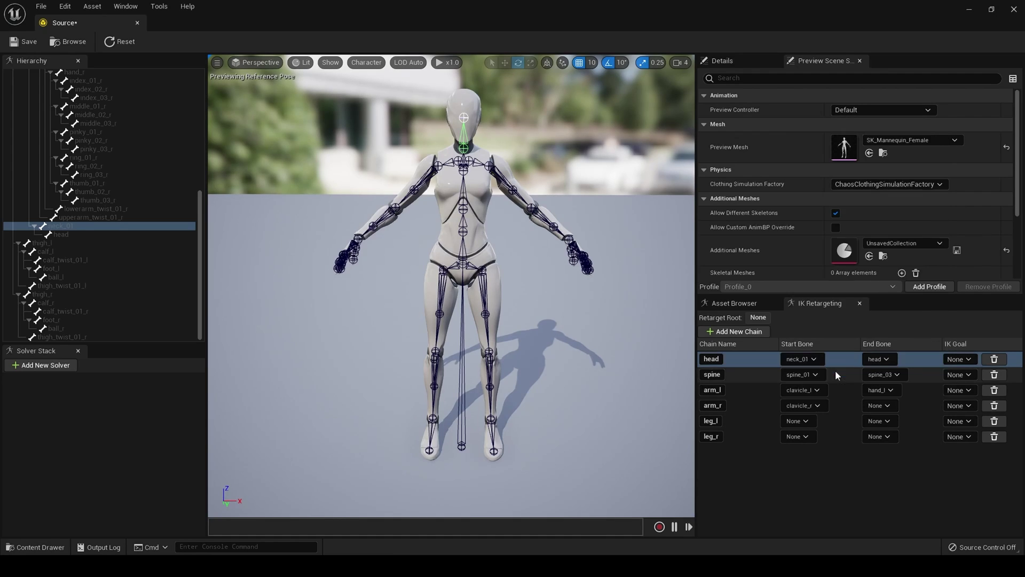
{"action": "left_click", "coordinate": [873, 405]}
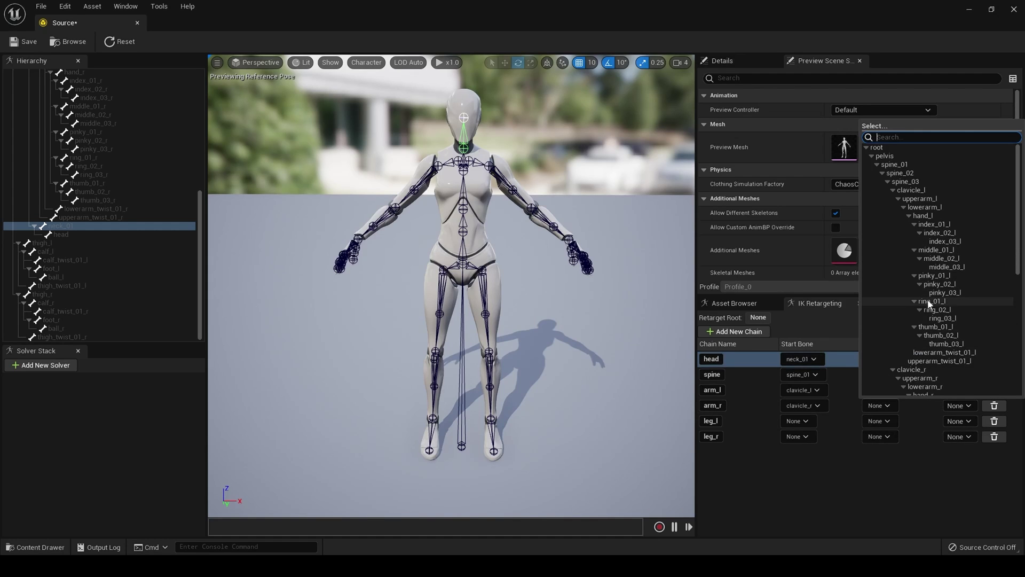
{"action": "scroll", "coordinate": [927, 355], "scroll_direction": "down", "scroll_amount": 3}
- End the arm_r chain at hand_r and map leg_l from thigh_l to foot_l
{"action": "left_click", "coordinate": [934, 327]}
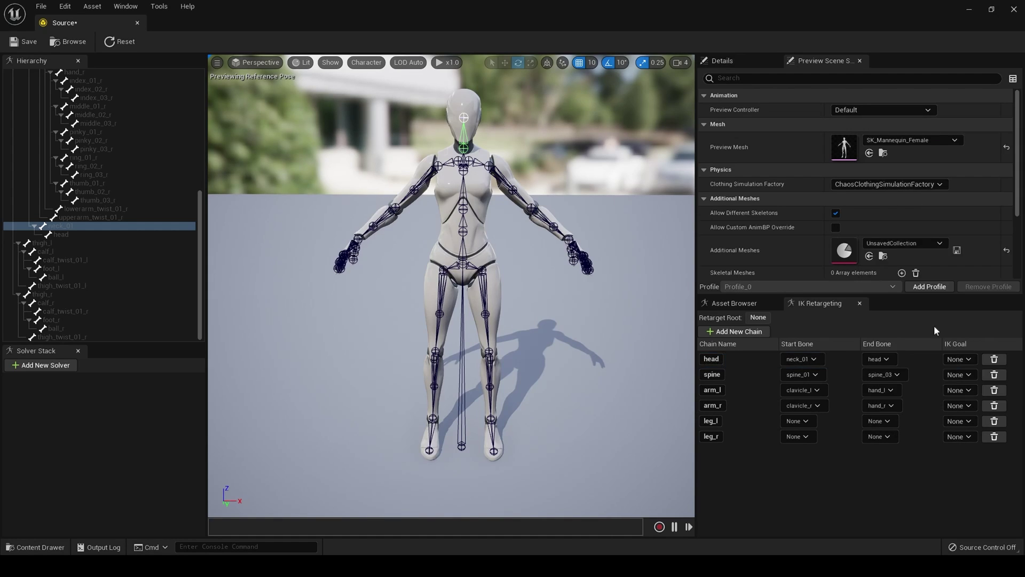
{"action": "left_click", "coordinate": [799, 420]}
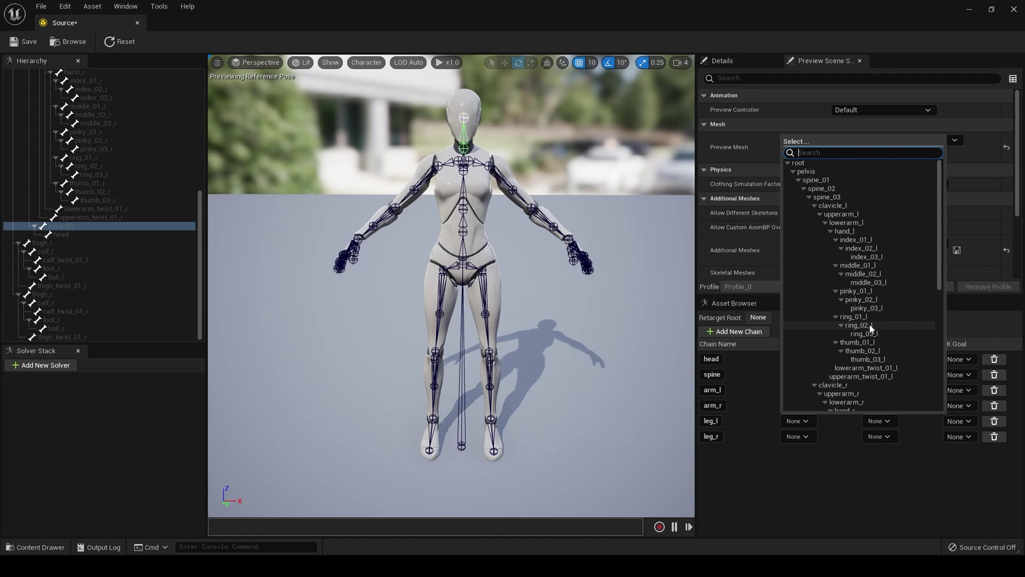
{"action": "scroll", "coordinate": [869, 326], "scroll_direction": "down", "scroll_amount": 2}
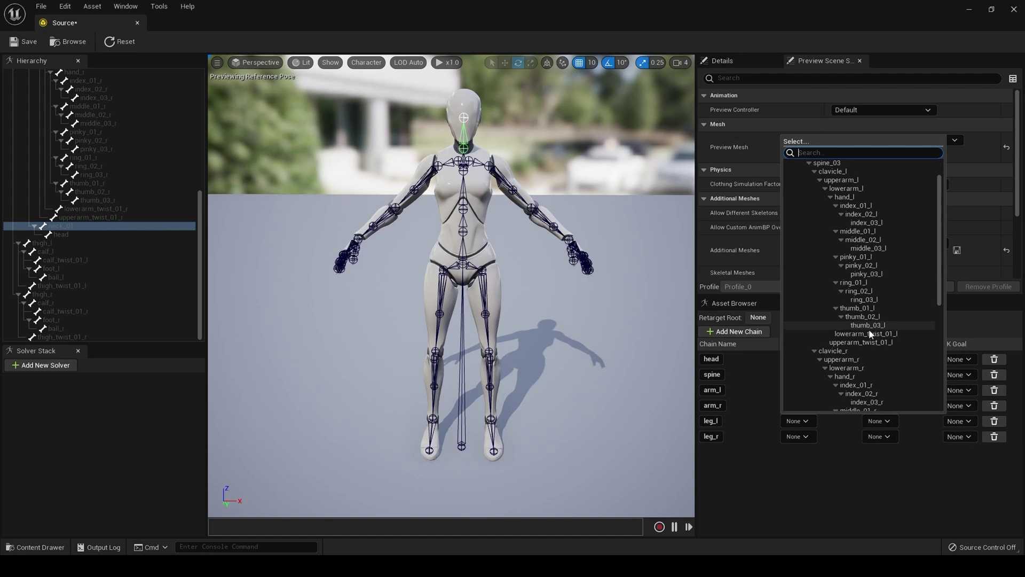
{"action": "scroll", "coordinate": [872, 348], "scroll_direction": "down", "scroll_amount": 10}
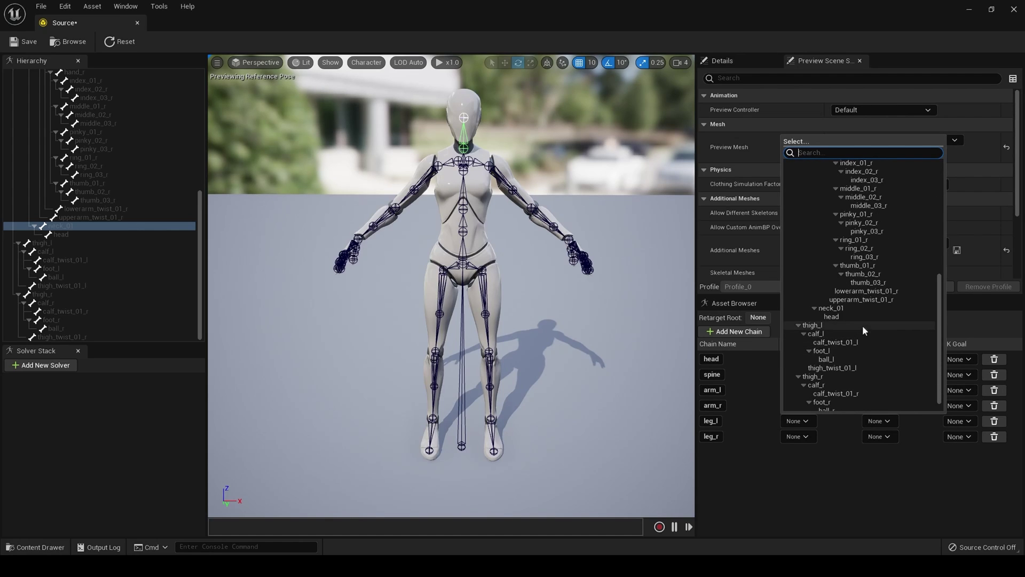
{"action": "left_click", "coordinate": [863, 325]}
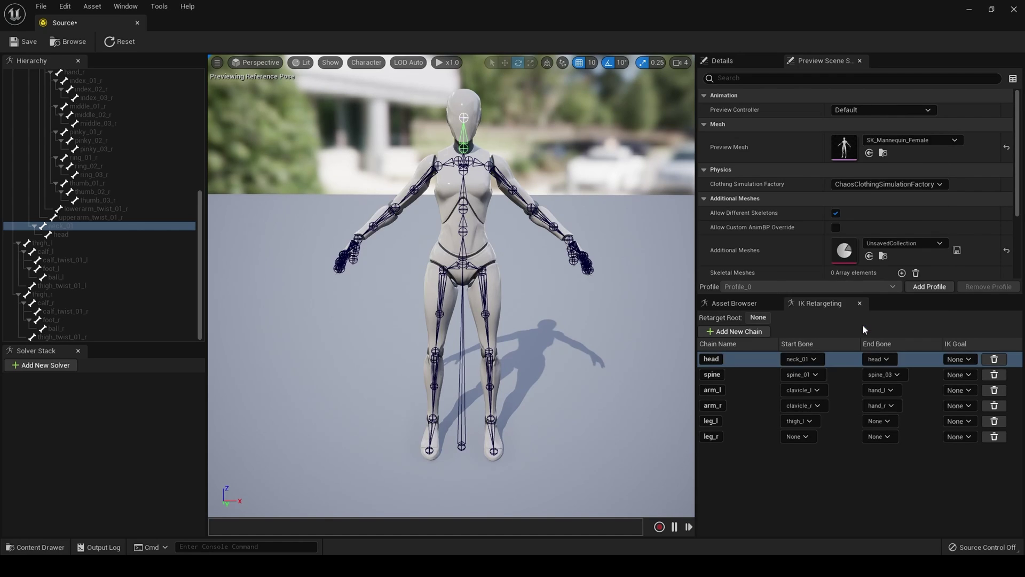
{"action": "left_click", "coordinate": [872, 420]}
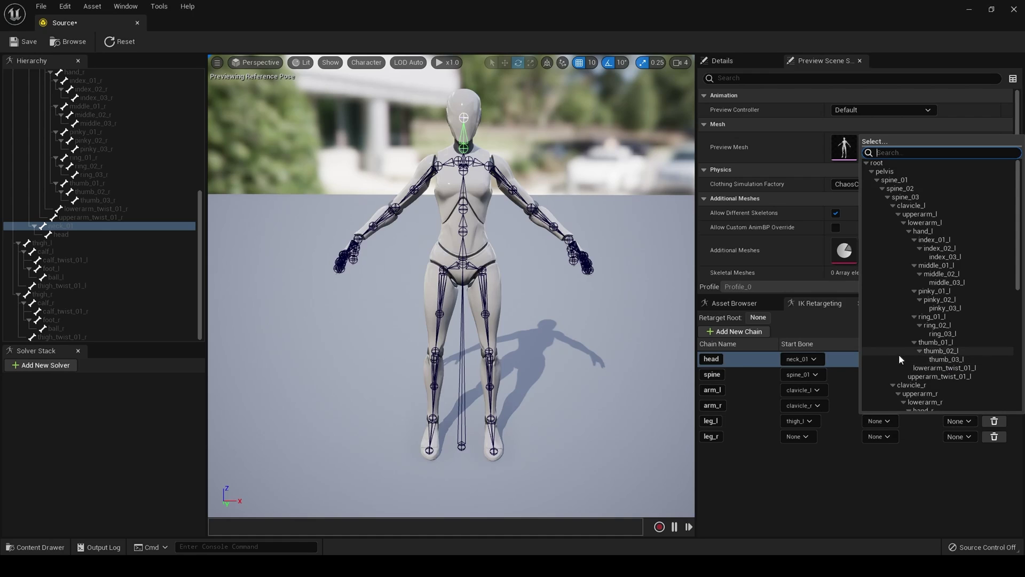
{"action": "scroll", "coordinate": [916, 353], "scroll_direction": "down", "scroll_amount": 10}
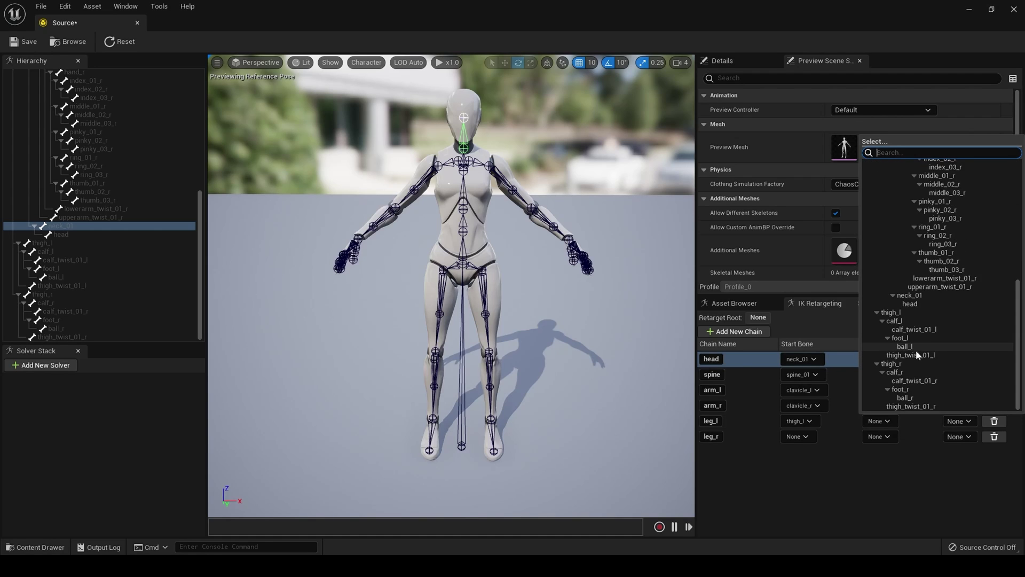
{"action": "left_click", "coordinate": [909, 339]}
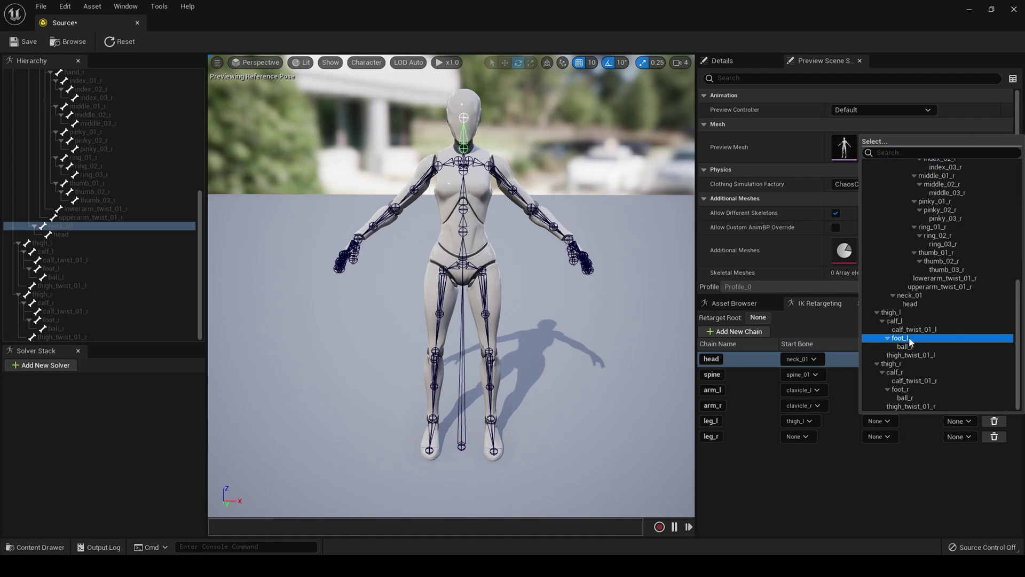
- Map the leg_r chain from thigh_r to foot_r
{"action": "left_click", "coordinate": [800, 436]}
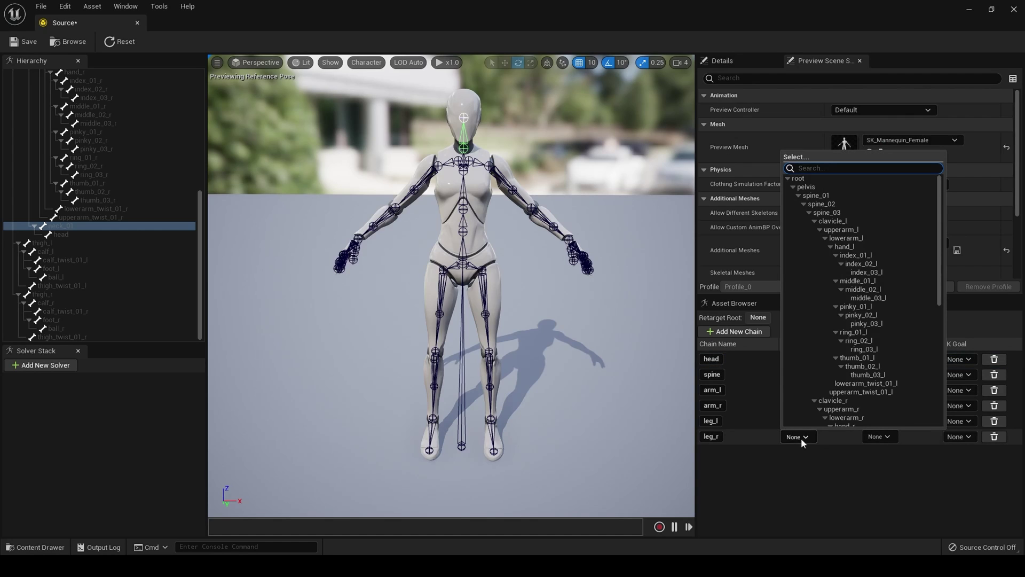
{"action": "scroll", "coordinate": [860, 383], "scroll_direction": "down", "scroll_amount": 6}
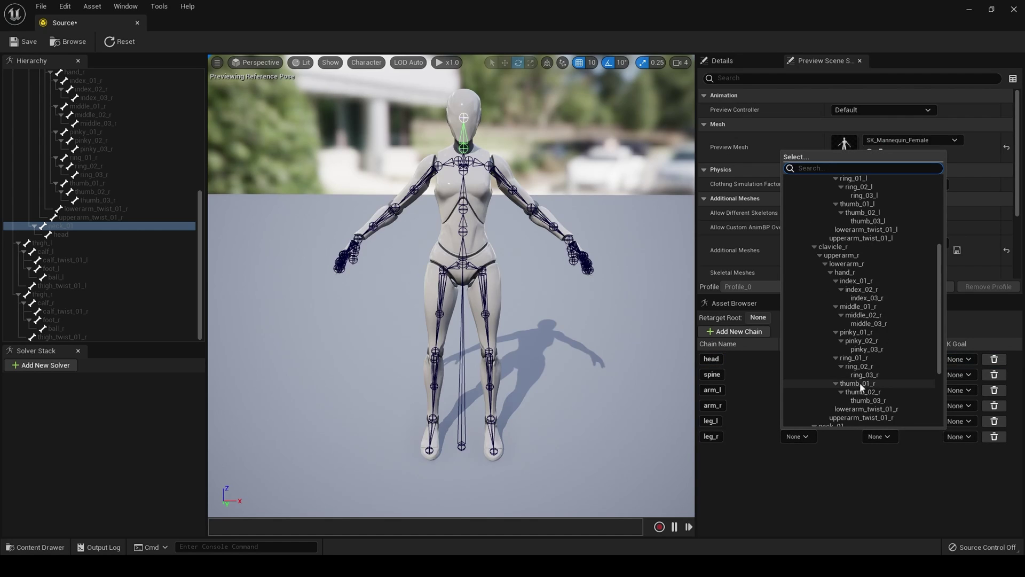
{"action": "scroll", "coordinate": [859, 382], "scroll_direction": "down", "scroll_amount": 1}
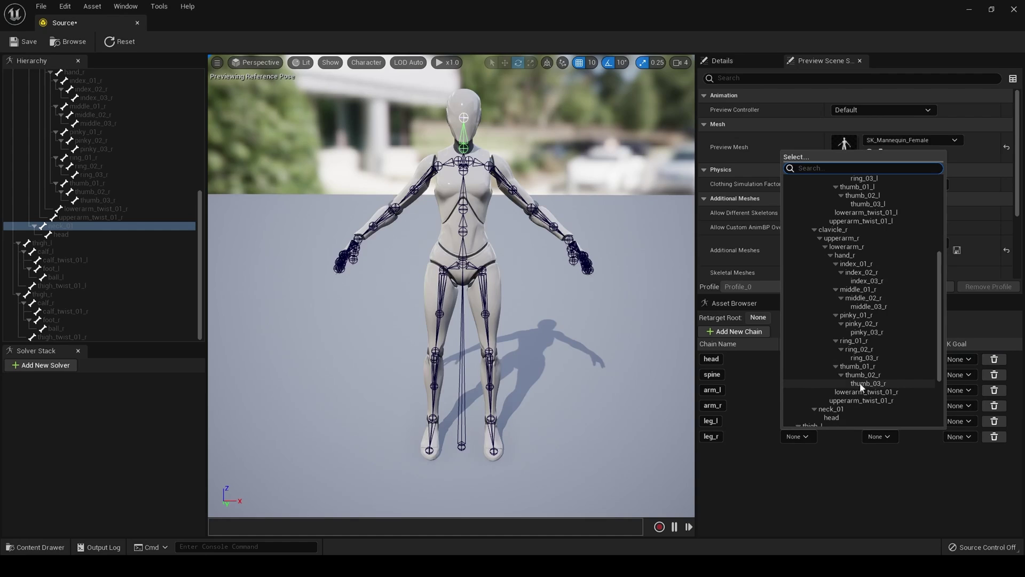
{"action": "scroll", "coordinate": [860, 382], "scroll_direction": "down", "scroll_amount": 4}
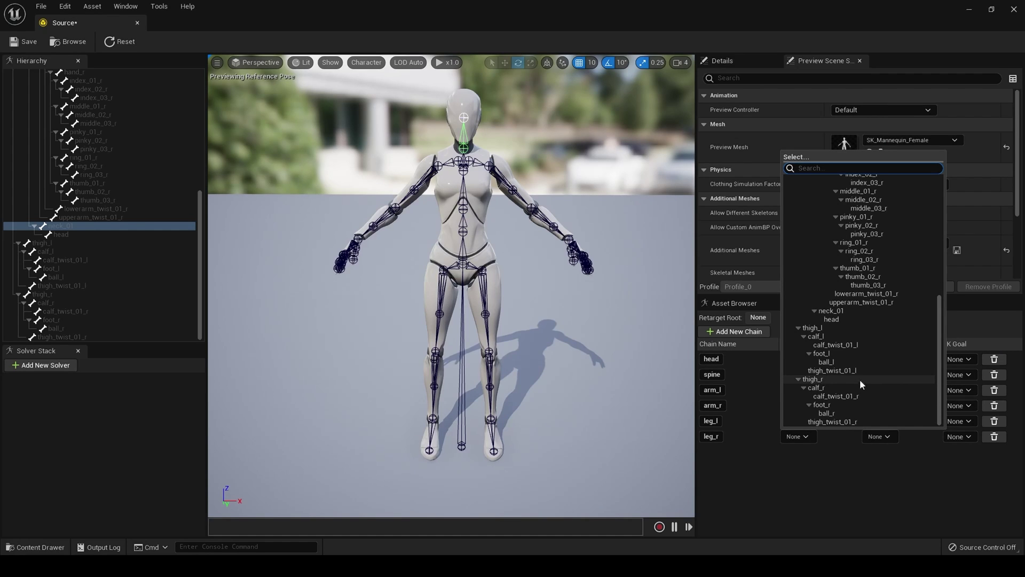
{"action": "left_click", "coordinate": [858, 377]}
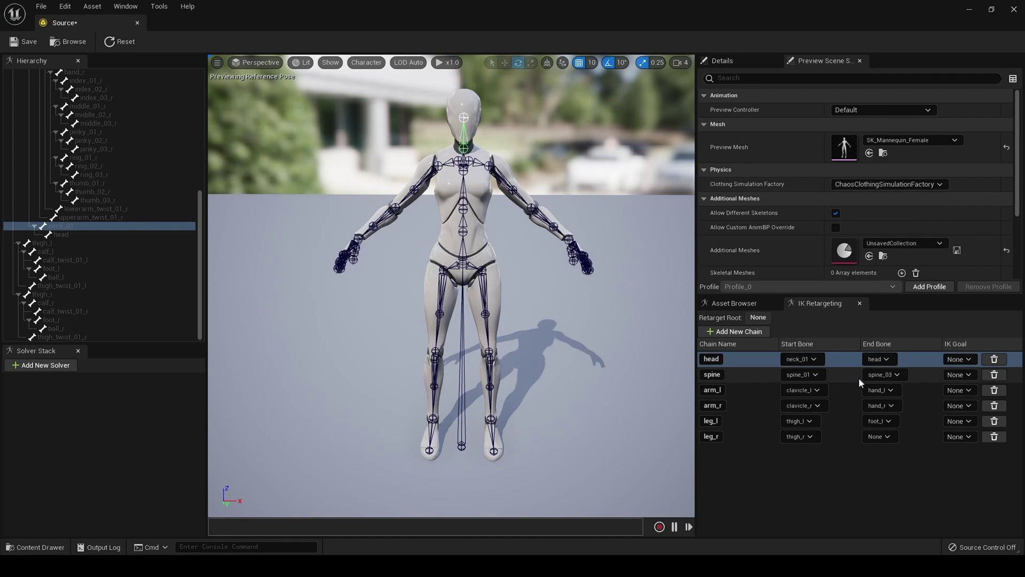
{"action": "left_click", "coordinate": [879, 437]}
{"action": "scroll", "coordinate": [896, 367], "scroll_direction": "down", "scroll_amount": 6}
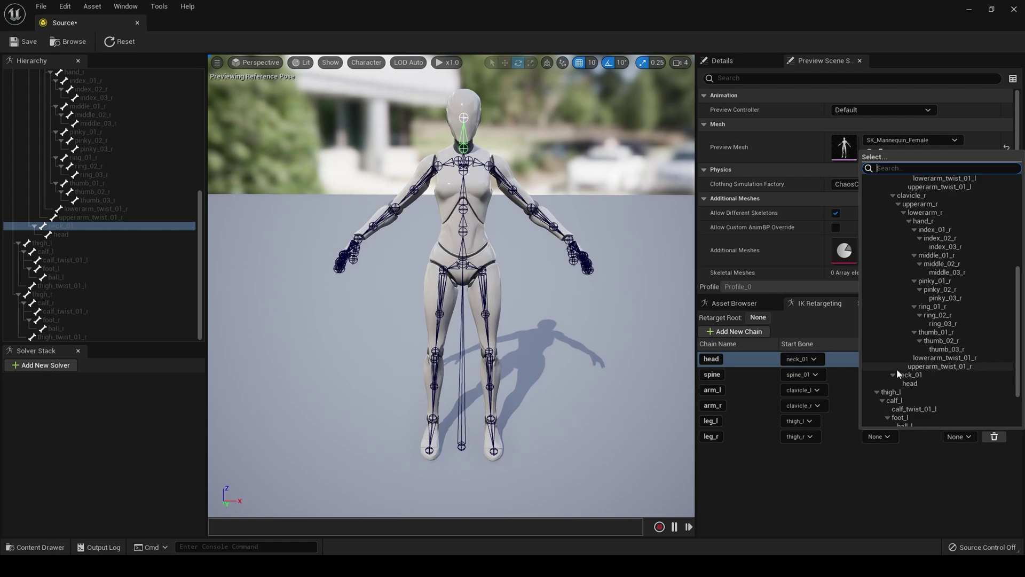
{"action": "scroll", "coordinate": [926, 389], "scroll_direction": "down", "scroll_amount": 2}
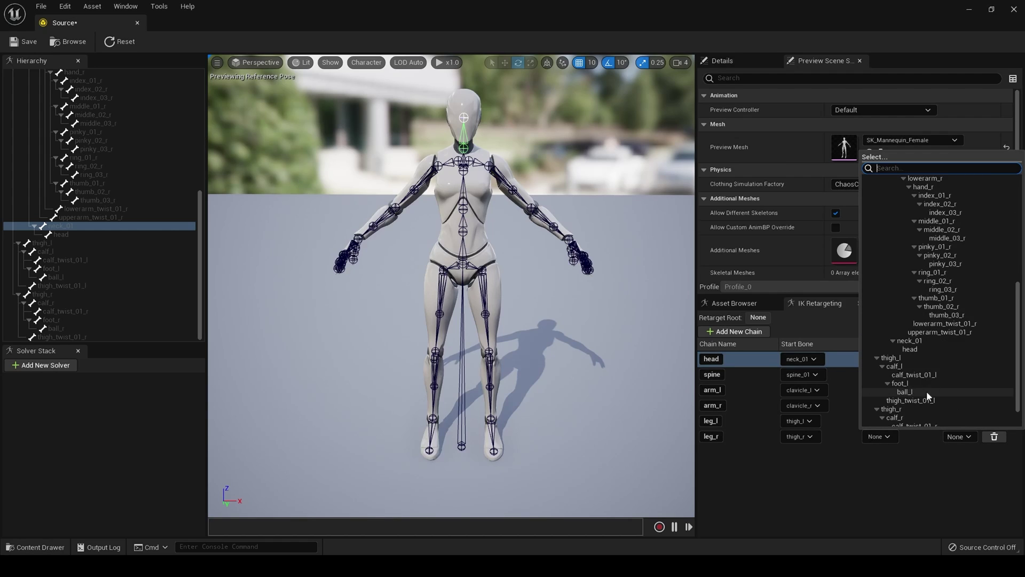
{"action": "scroll", "coordinate": [927, 391], "scroll_direction": "down", "scroll_amount": 2}
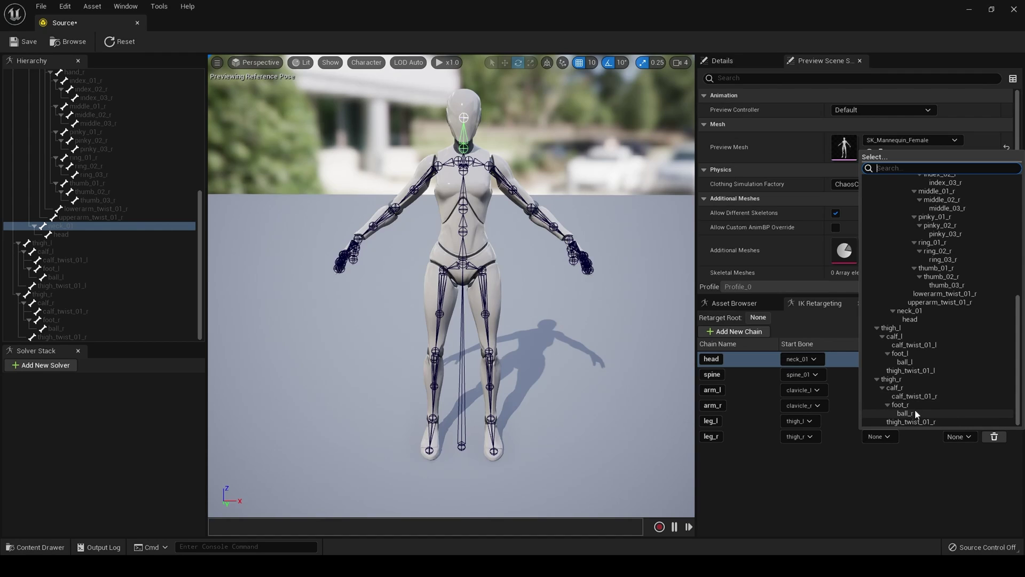
{"action": "left_click", "coordinate": [913, 406]}
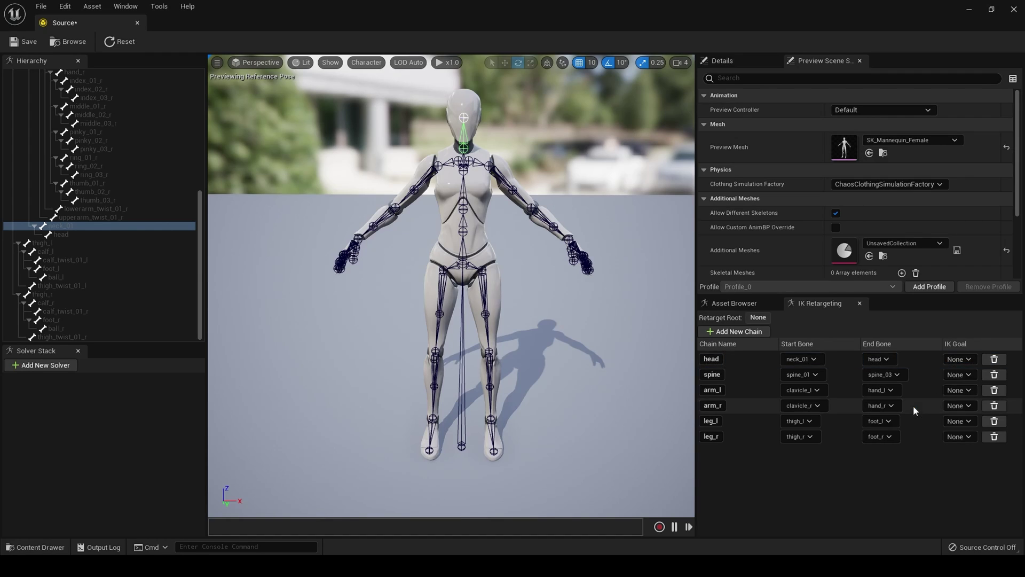
- Save the Source rig and open the Target IK Rig from the Content Drawer
{"action": "left_click", "coordinate": [27, 41]}
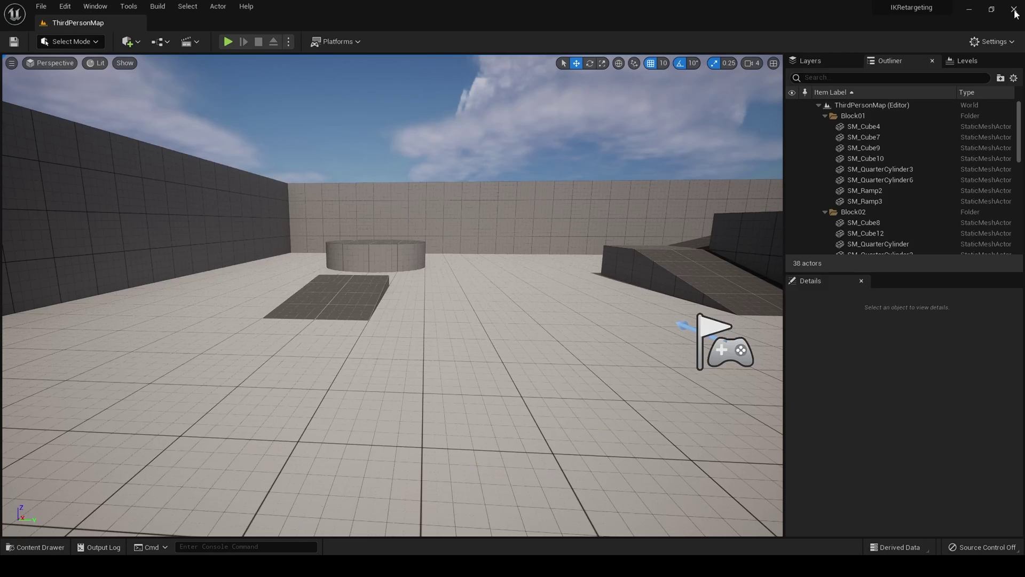
{"action": "left_click", "coordinate": [48, 547]}
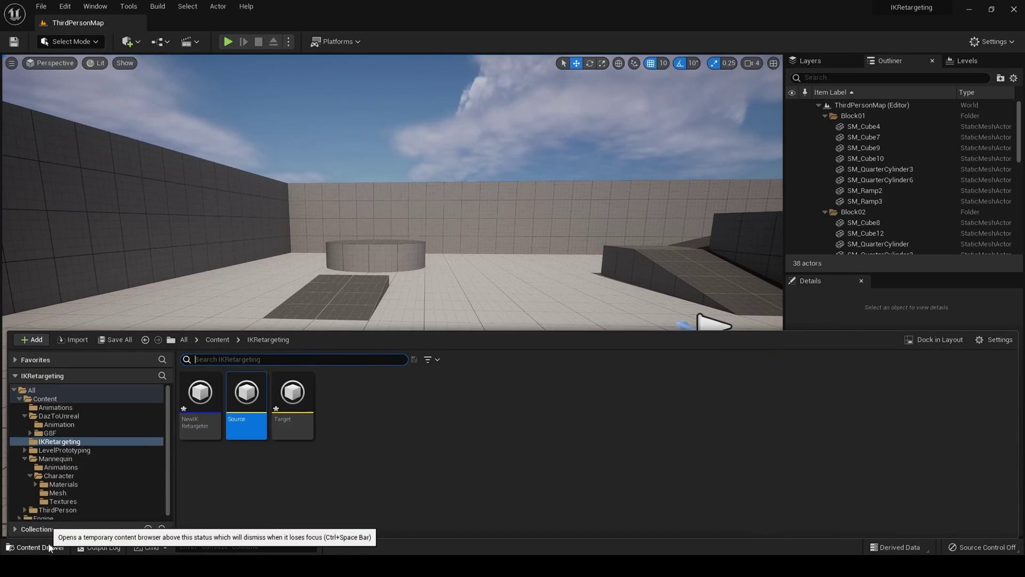
{"action": "double_click", "coordinate": [300, 403]}
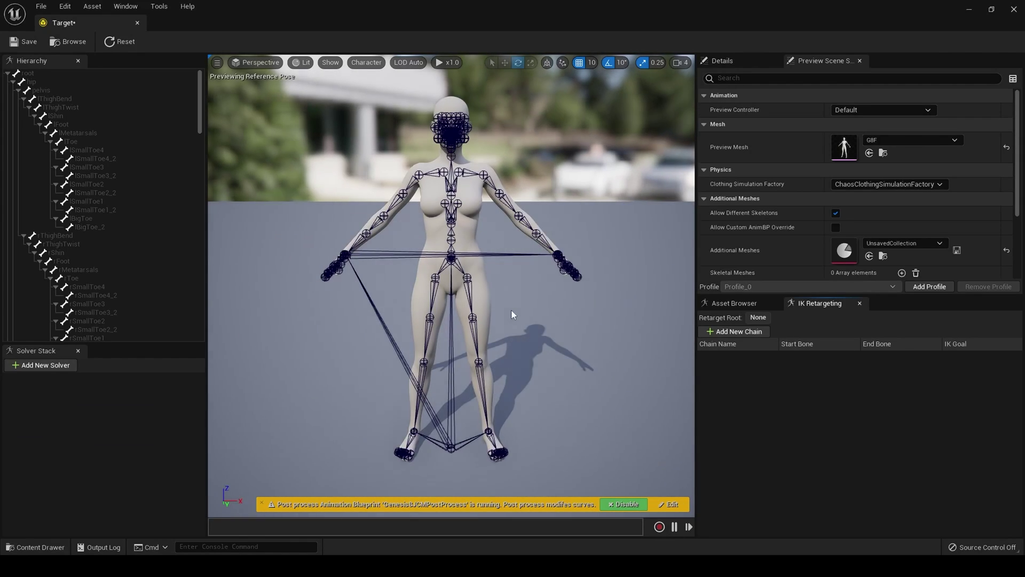
{"action": "scroll", "coordinate": [511, 310], "scroll_direction": "up", "scroll_amount": 5}
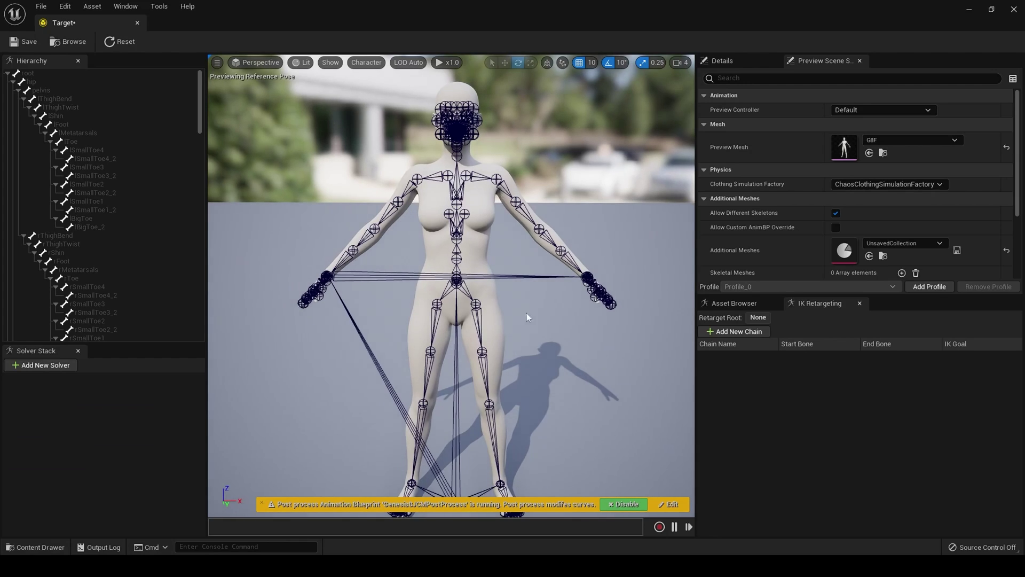
{"action": "scroll", "coordinate": [526, 312], "scroll_direction": "down", "scroll_amount": 2}
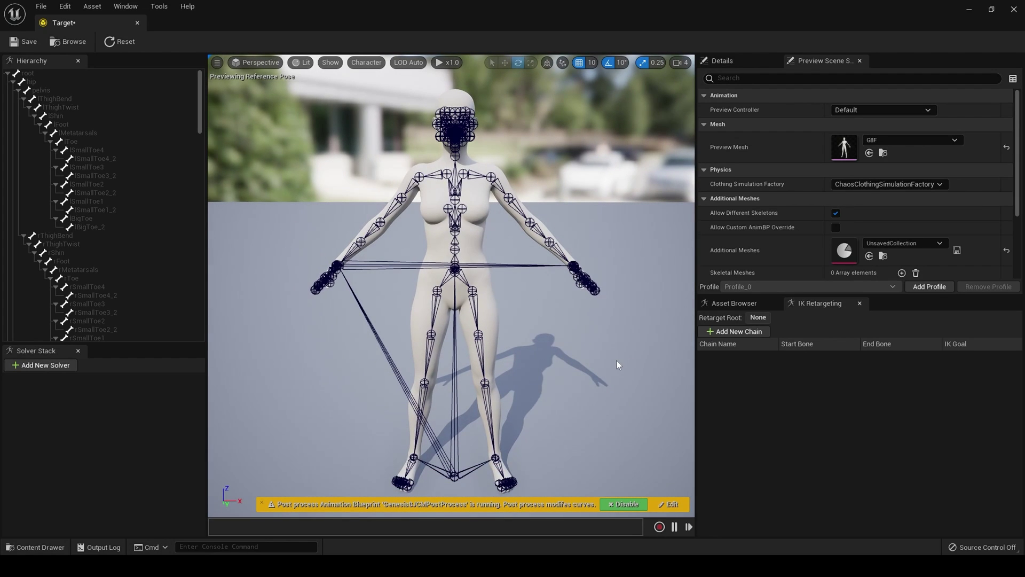
- Add a retarget chain to the Target rig and name it head
{"action": "left_click", "coordinate": [718, 331]}
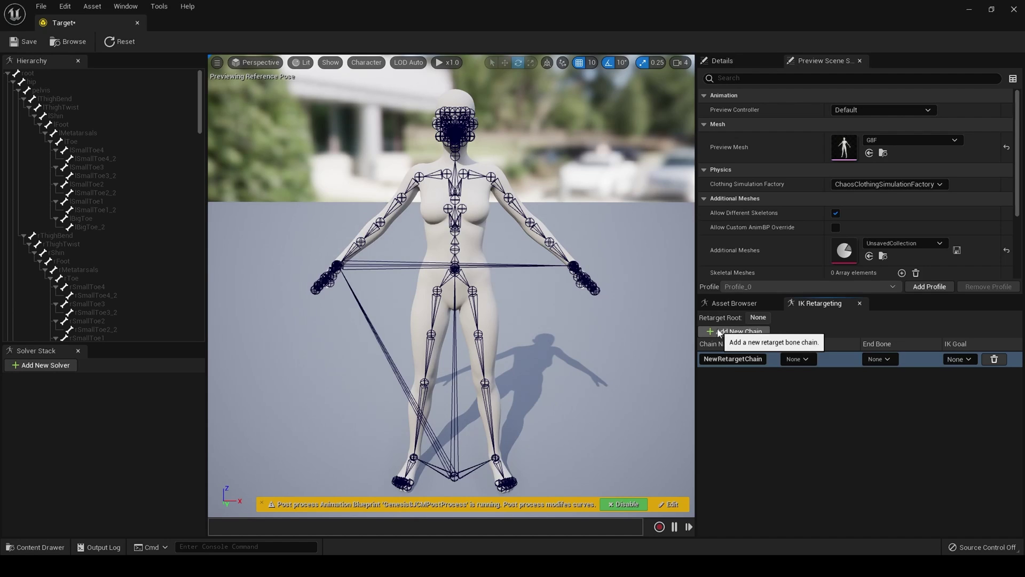
{"action": "left_click", "coordinate": [729, 360]}
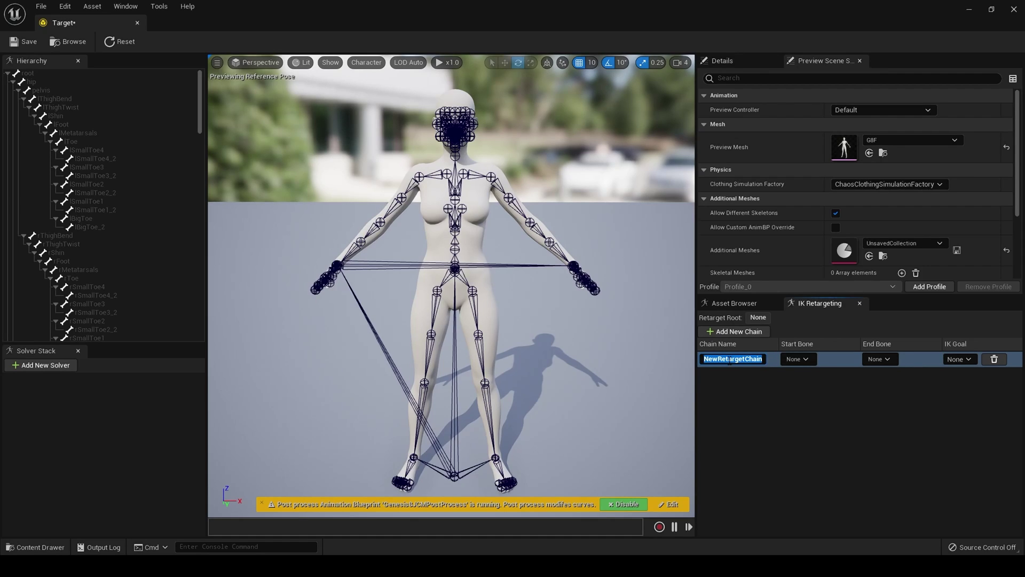
{"action": "key", "text": "BackSpace"}
{"action": "type", "text": "head"}
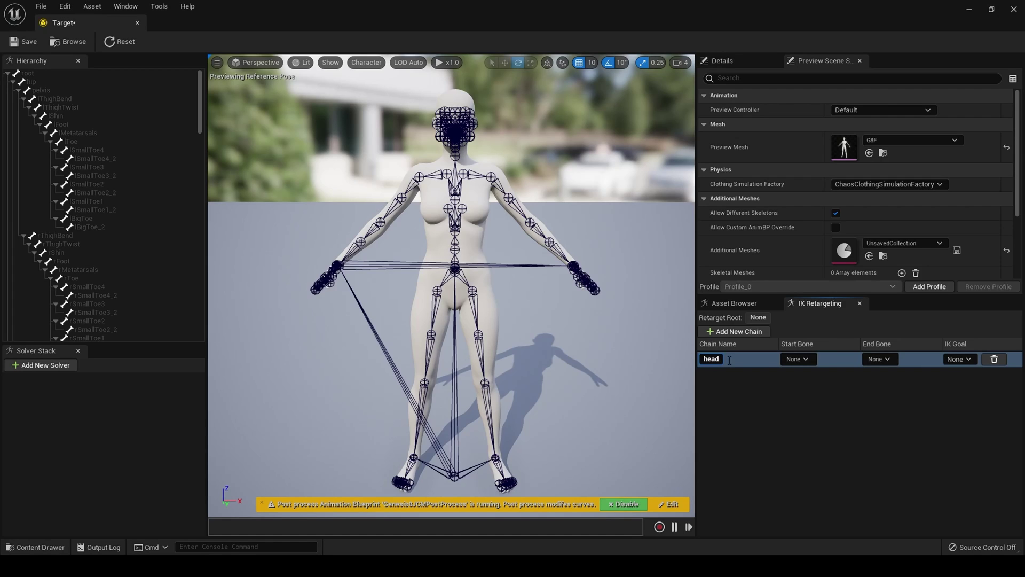
{"action": "key", "text": "Return"}
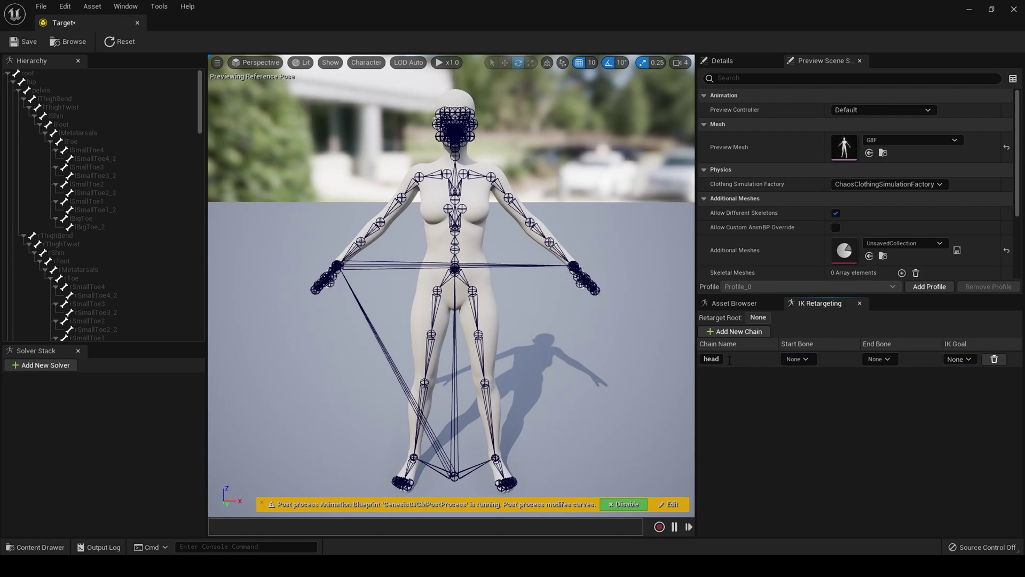
- Add five more chains named spine, arm_l, arm_r, leg_l and leg_r
{"action": "left_click", "coordinate": [735, 331]}
{"action": "type", "text": "spine"}
{"action": "left_click", "coordinate": [735, 331]}
{"action": "type", "text": "arm_l"}
{"action": "left_click", "coordinate": [734, 332]}
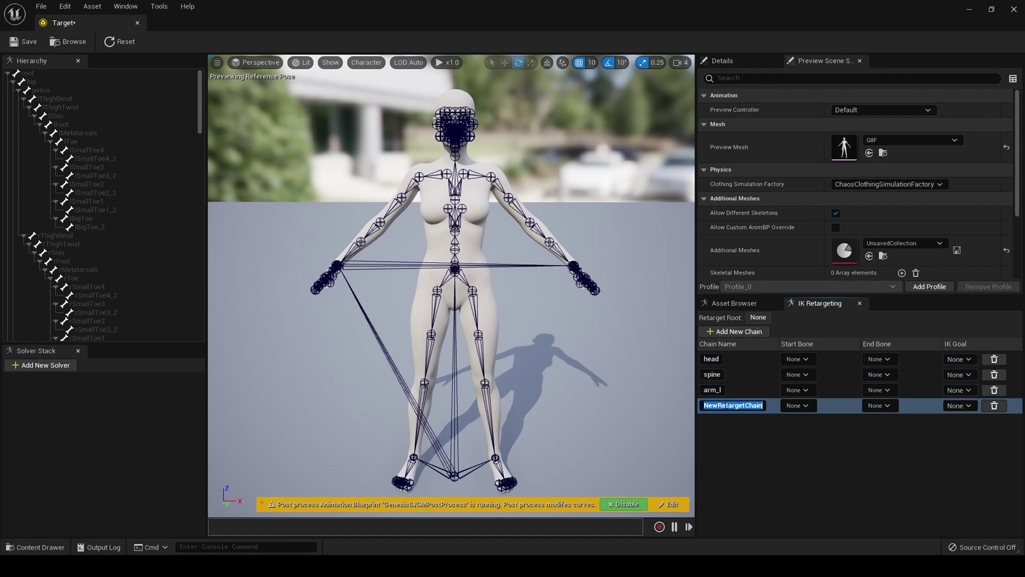
{"action": "type", "text": "arm_r"}
{"action": "left_click", "coordinate": [735, 332]}
{"action": "type", "text": "leg_l"}
{"action": "left_click", "coordinate": [735, 332]}
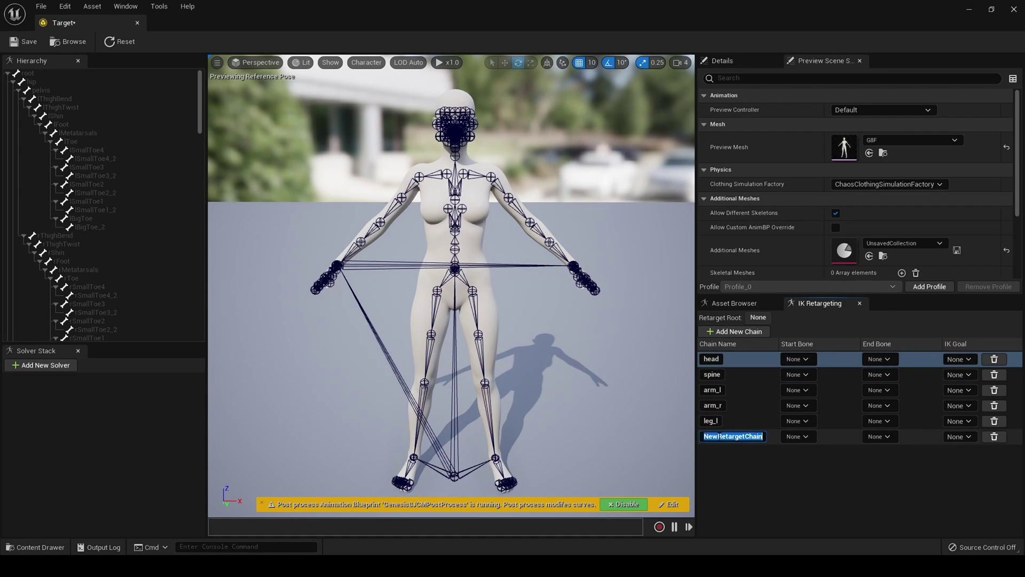
{"action": "key", "text": "BackSpace"}
{"action": "type", "text": "leg_r"}
{"action": "key", "text": "Return"}
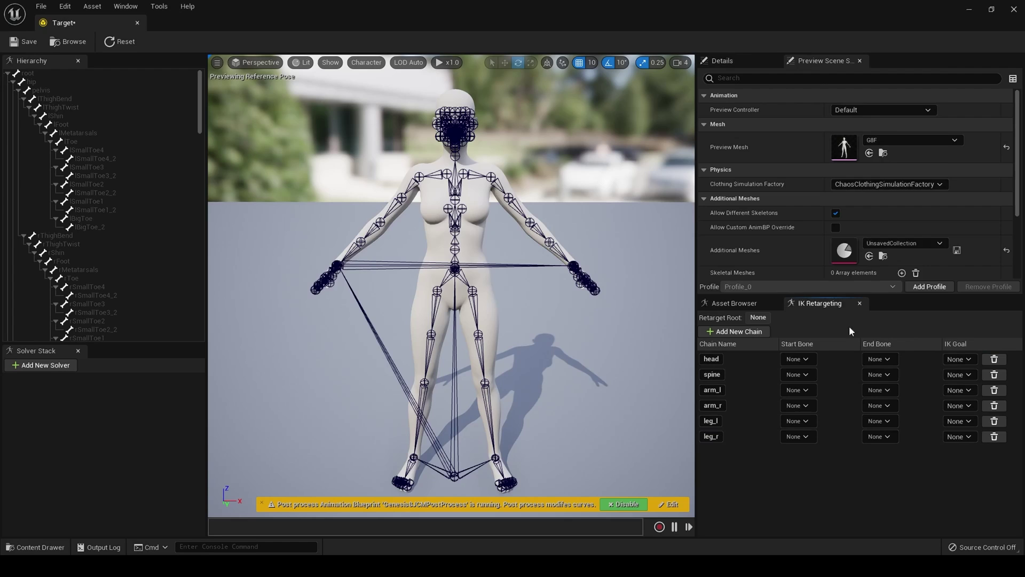
- Set head to neckUpper–head and spine to abdomenLower–chestUpper
{"action": "left_click", "coordinate": [798, 359]}
{"action": "left_click", "coordinate": [799, 118]}
{"action": "left_click", "coordinate": [798, 126]}
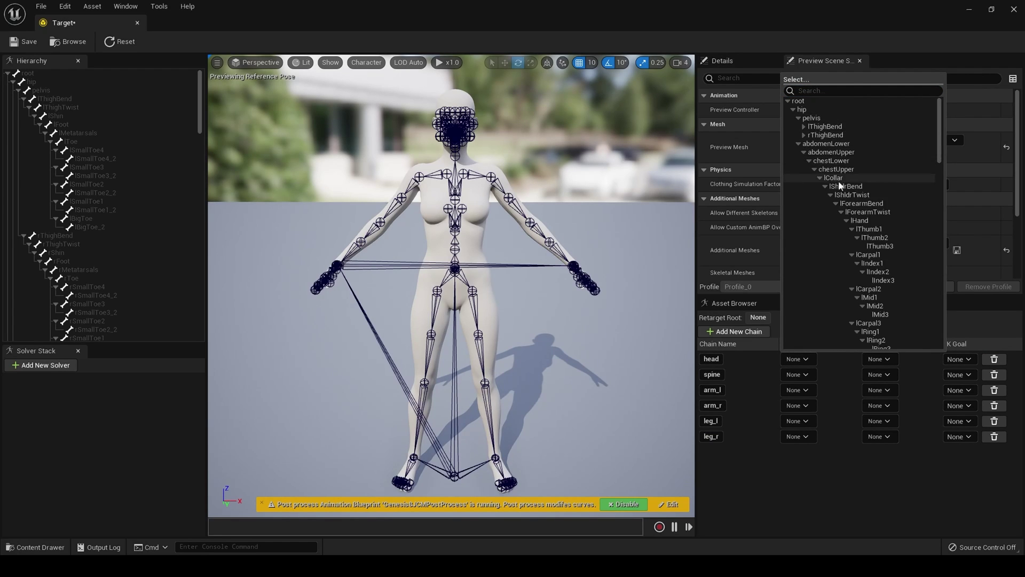
{"action": "left_click", "coordinate": [817, 170]}
{"action": "left_click", "coordinate": [818, 365]}
{"action": "left_click", "coordinate": [883, 355]}
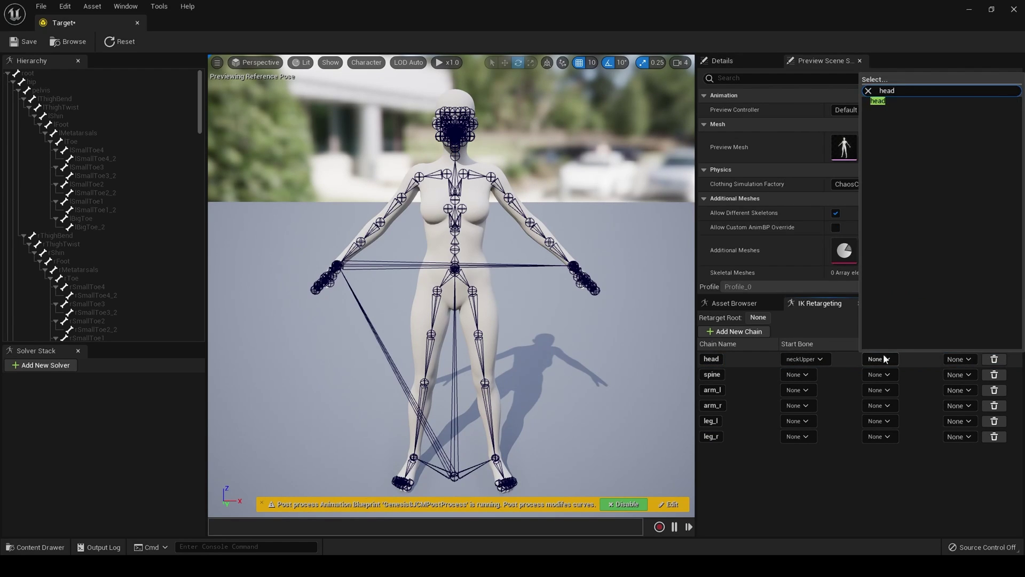
{"action": "scroll", "coordinate": [895, 267], "scroll_direction": "down", "scroll_amount": 2}
{"action": "left_click", "coordinate": [826, 295]}
{"action": "left_click", "coordinate": [880, 375]}
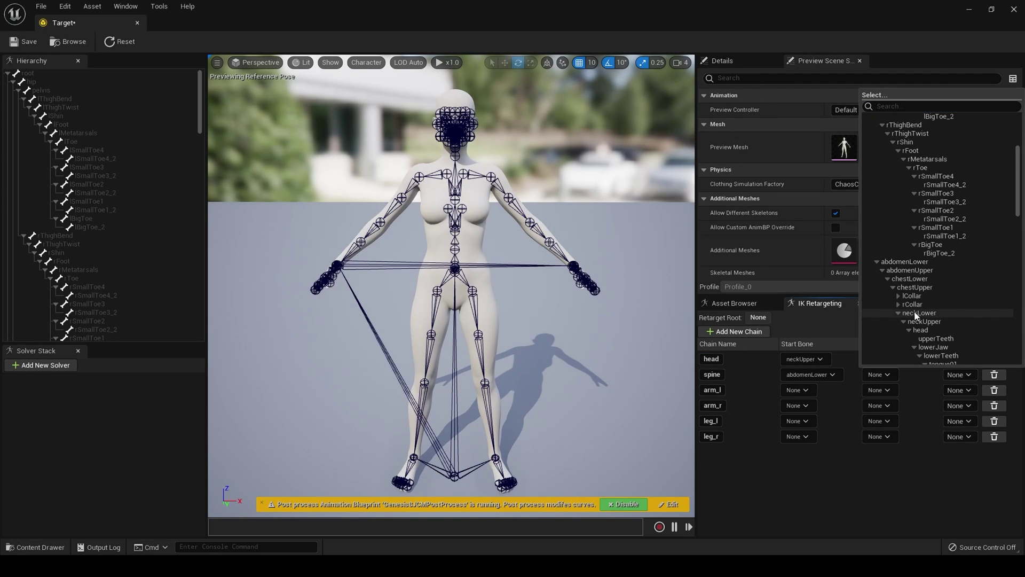
{"action": "left_click", "coordinate": [915, 287]}
- Set arm_l to lCollar–lHand and arm_r to rCollar–rHand
{"action": "left_click", "coordinate": [798, 389]}
{"action": "left_click", "coordinate": [836, 304]}
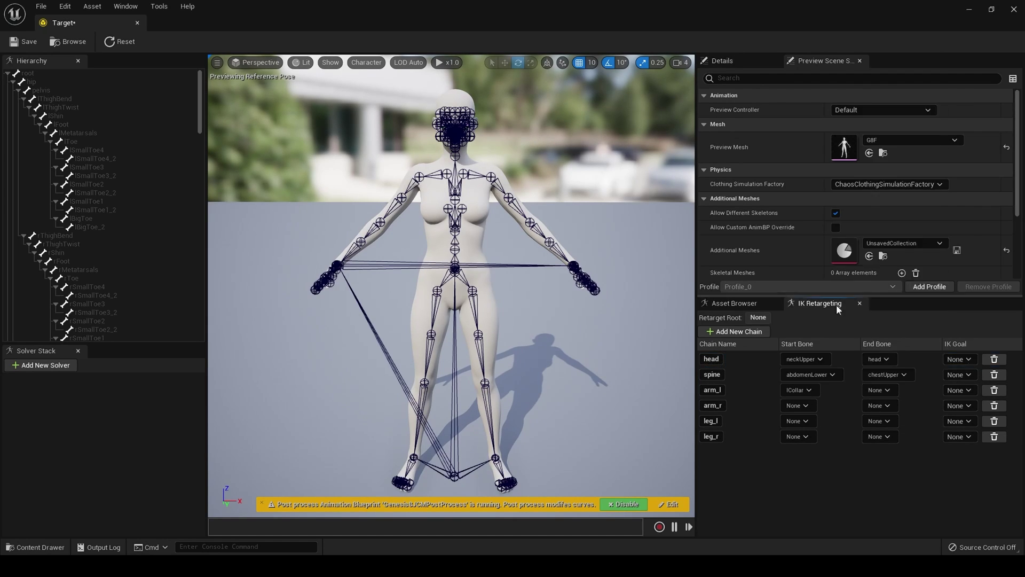
{"action": "left_click", "coordinate": [879, 390]}
{"action": "left_click", "coordinate": [956, 230]}
{"action": "left_click", "coordinate": [798, 405]}
{"action": "left_click", "coordinate": [874, 259]}
{"action": "left_click", "coordinate": [878, 405]}
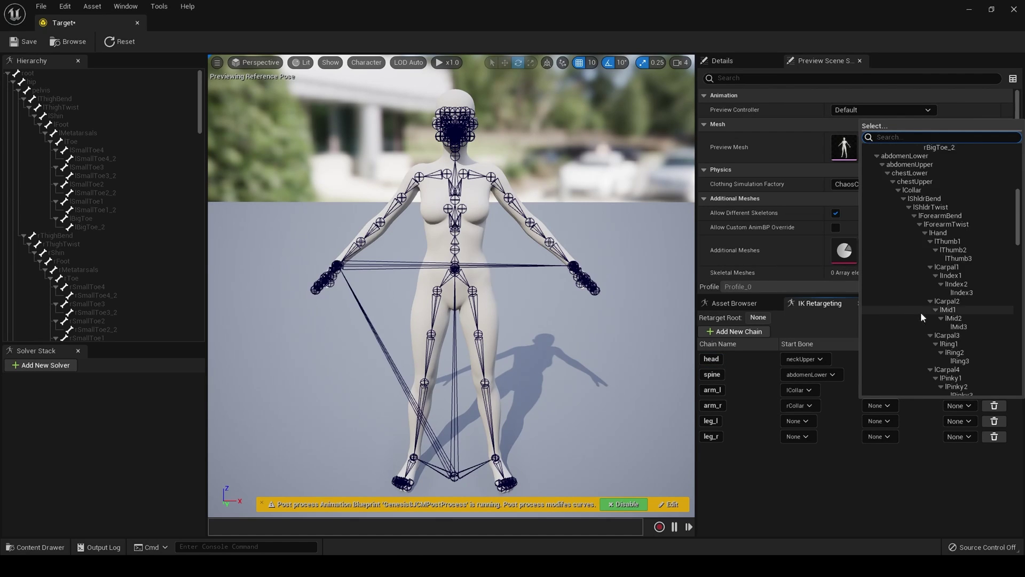
{"action": "left_click", "coordinate": [920, 312]}
- Set the leg_l chain to run from lThighBend to lFoot
{"action": "left_click", "coordinate": [799, 421]}
{"action": "scroll", "coordinate": [838, 214], "scroll_direction": "up", "scroll_amount": 3}
{"action": "left_click", "coordinate": [824, 188]}
{"action": "left_click", "coordinate": [878, 421]}
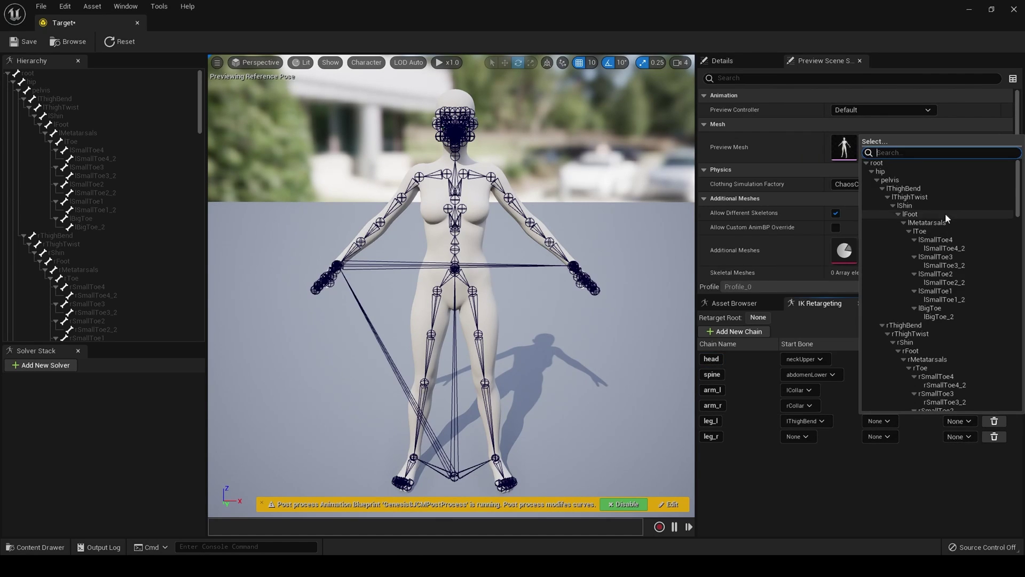
{"action": "left_click", "coordinate": [945, 214]}
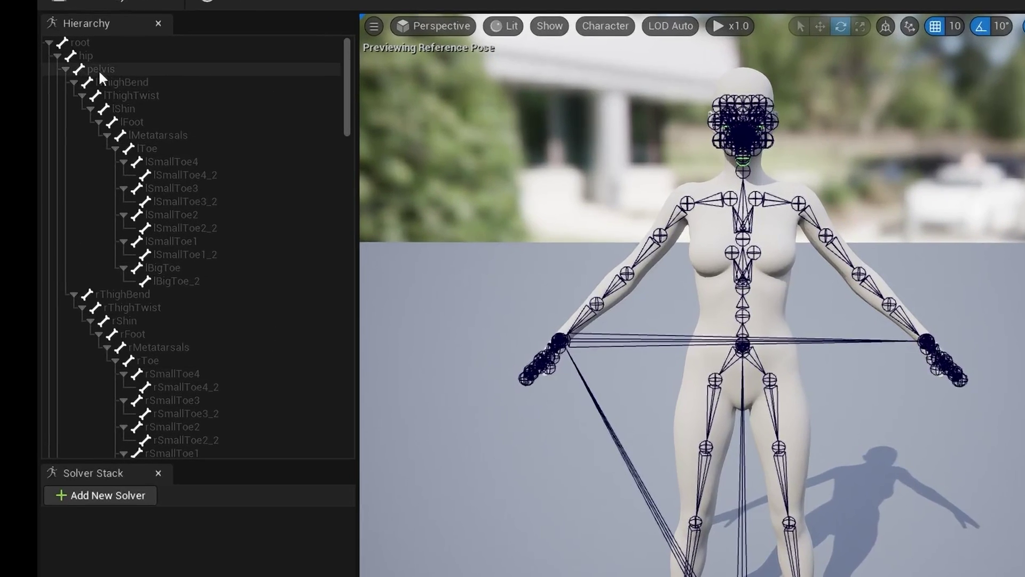
- Set hip as the Target rig's retarget root and save the Target asset
{"action": "left_click", "coordinate": [67, 80]}
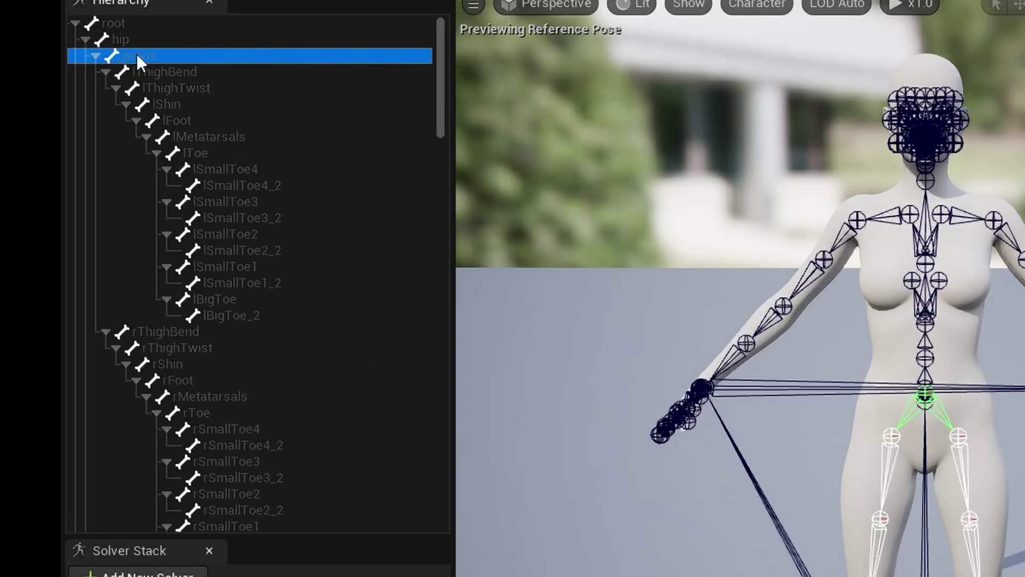
{"action": "left_click", "coordinate": [127, 41]}
{"action": "right_click", "coordinate": [126, 41]}
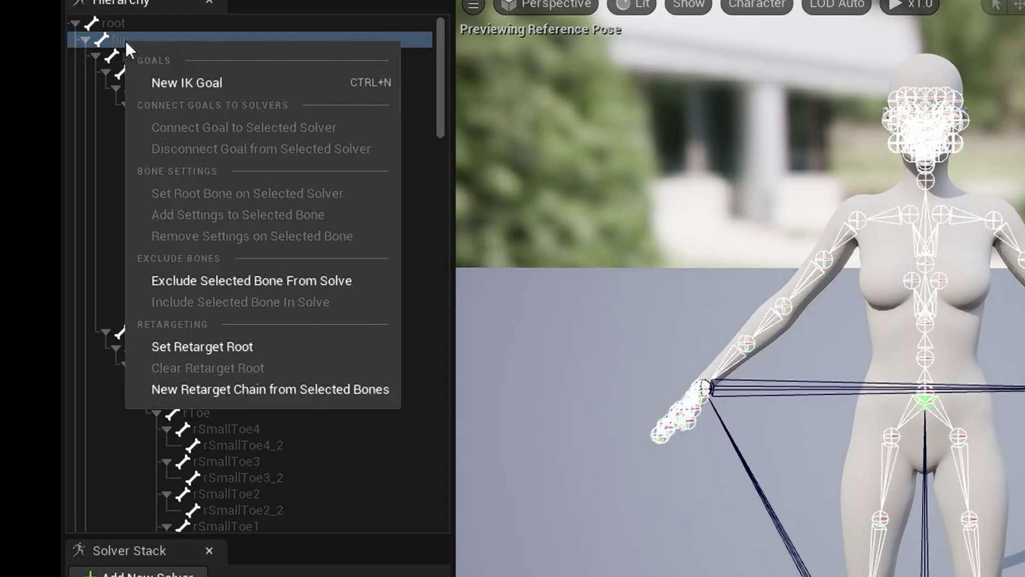
{"action": "left_click", "coordinate": [232, 350]}
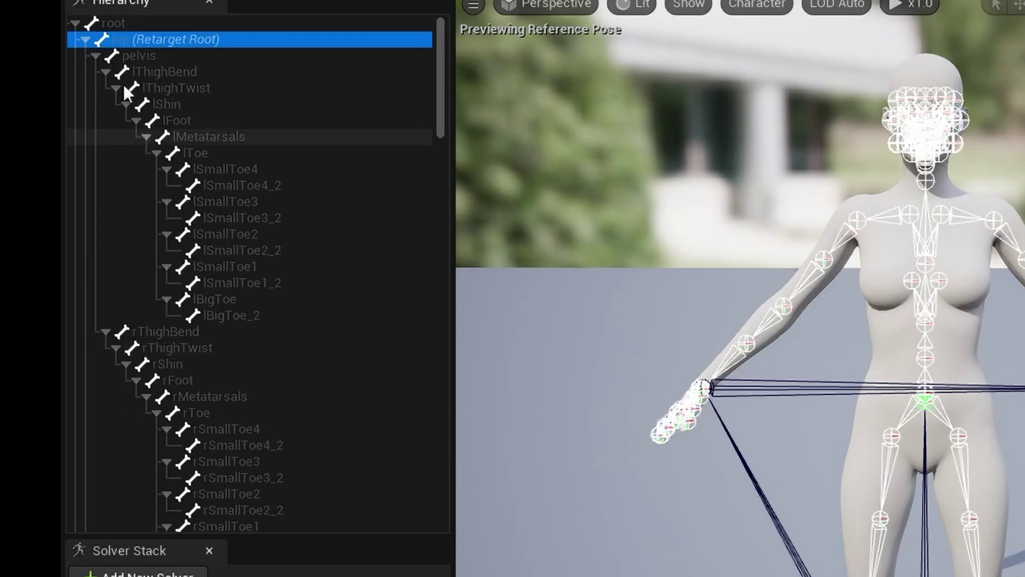
{"action": "right_click", "coordinate": [119, 38]}
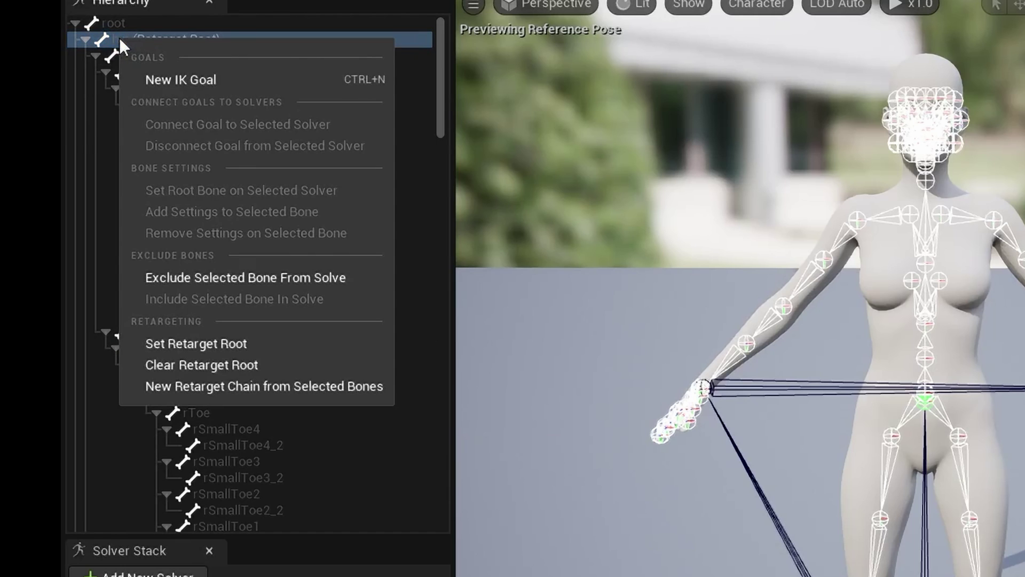
{"action": "left_click", "coordinate": [241, 338]}
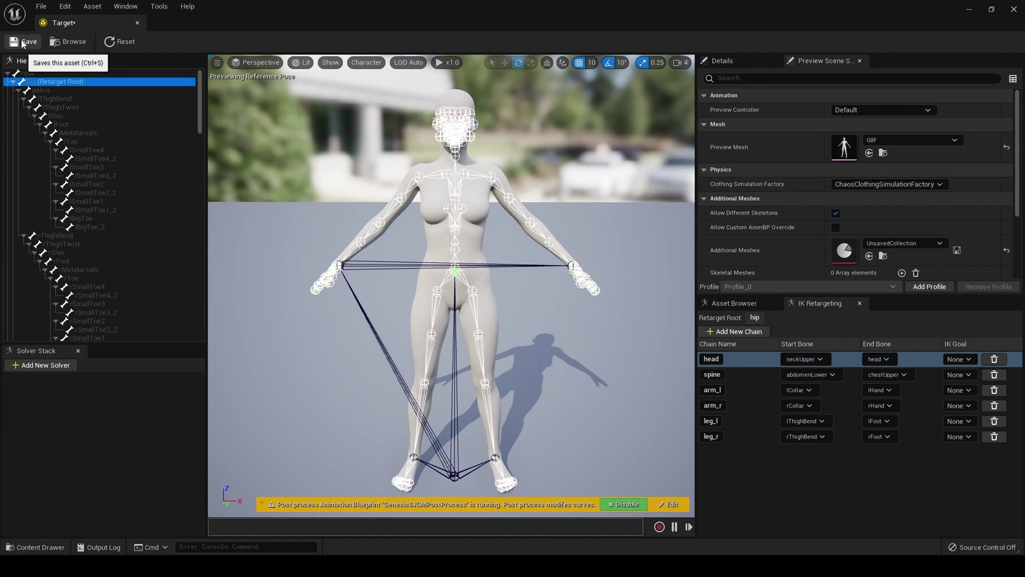
{"action": "left_click", "coordinate": [24, 43]}
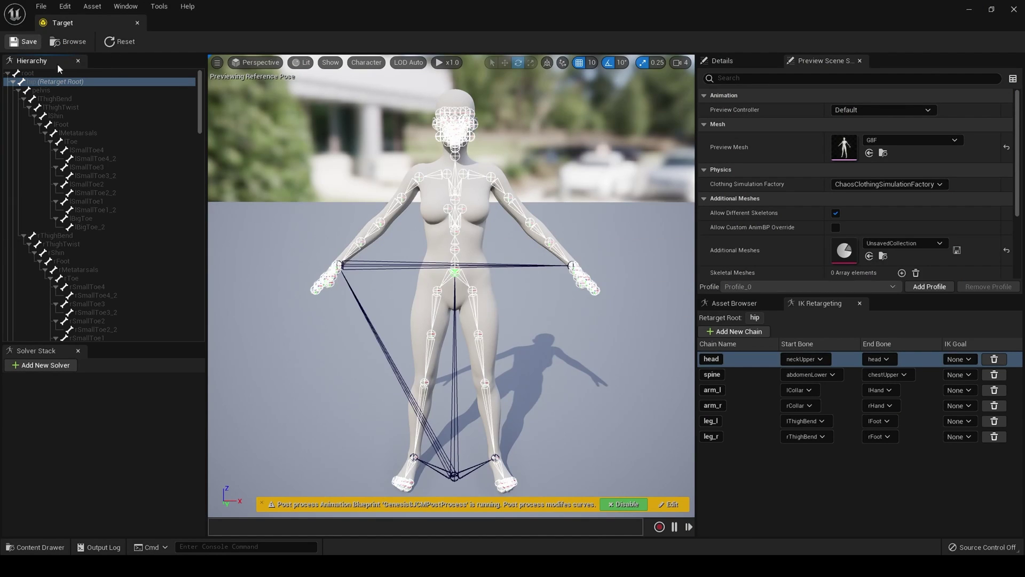
- Reopen the Source IK rig from the IKRetargeting folder
{"action": "left_click", "coordinate": [53, 548]}
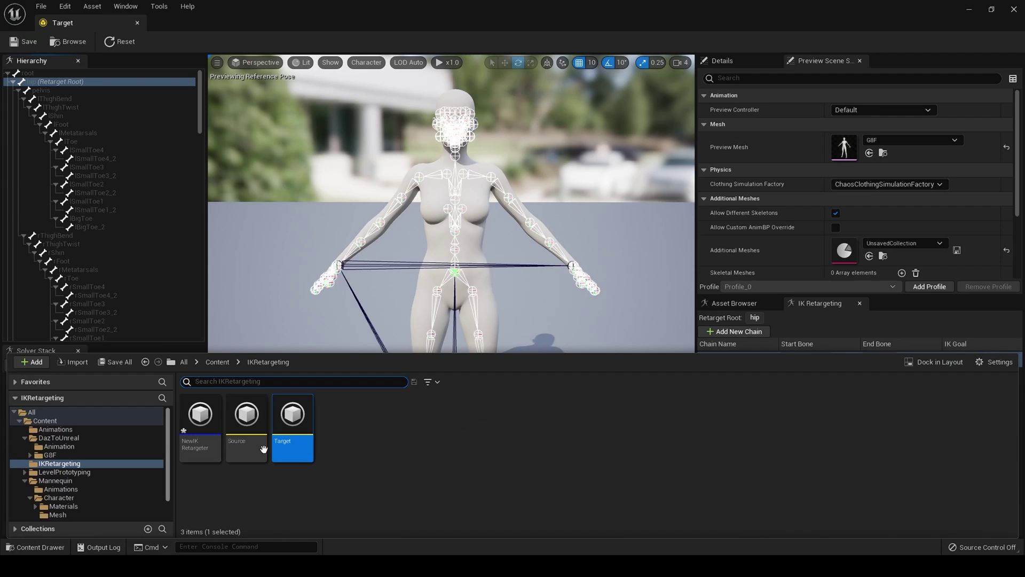
{"action": "left_click", "coordinate": [248, 427]}
{"action": "double_click", "coordinate": [250, 433]}
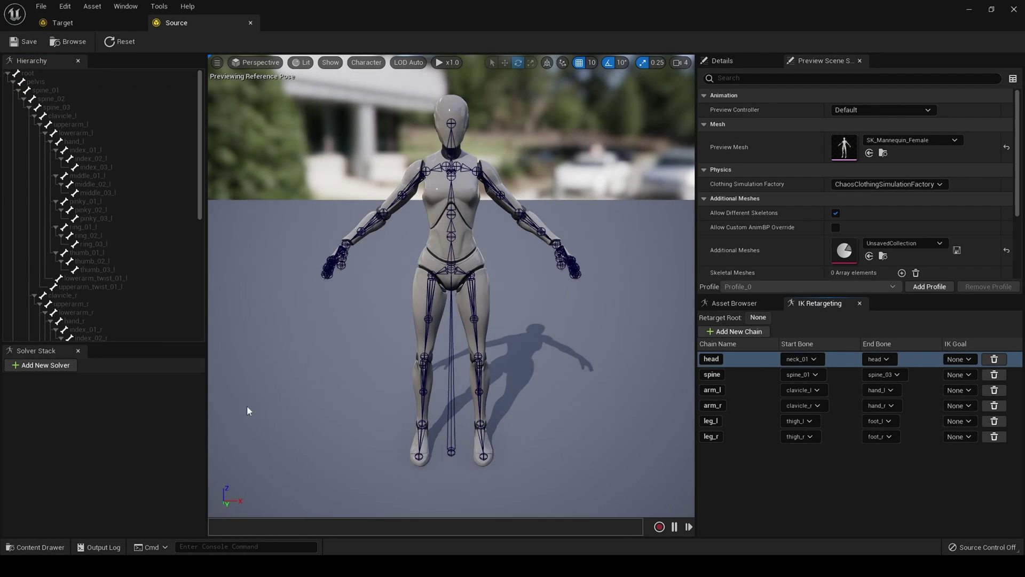
- Make pelvis the Source rig's retarget root and close the Source editor
{"action": "left_click", "coordinate": [37, 81]}
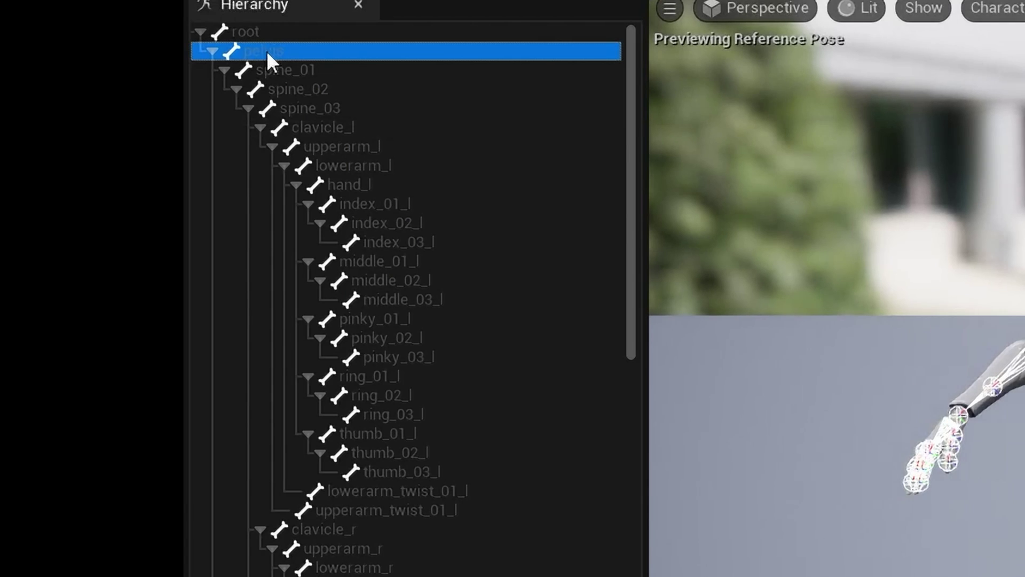
{"action": "right_click", "coordinate": [267, 50]}
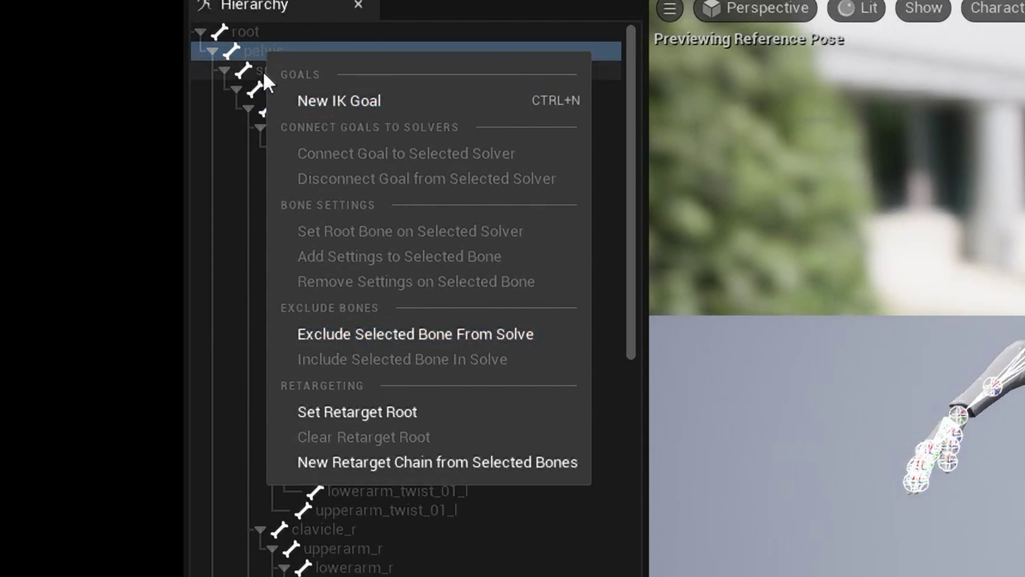
{"action": "right_click", "coordinate": [242, 49]}
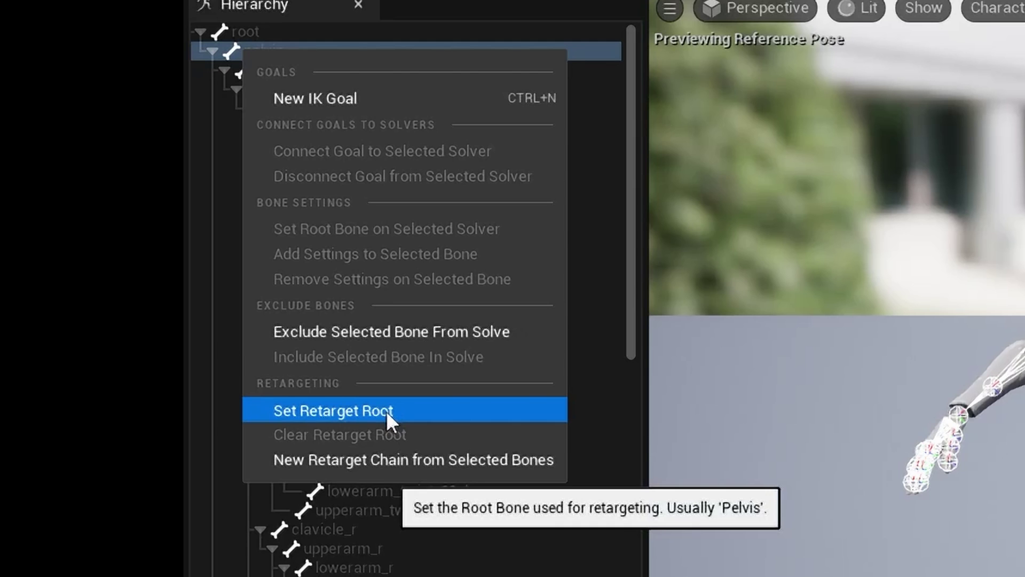
{"action": "left_click", "coordinate": [386, 411]}
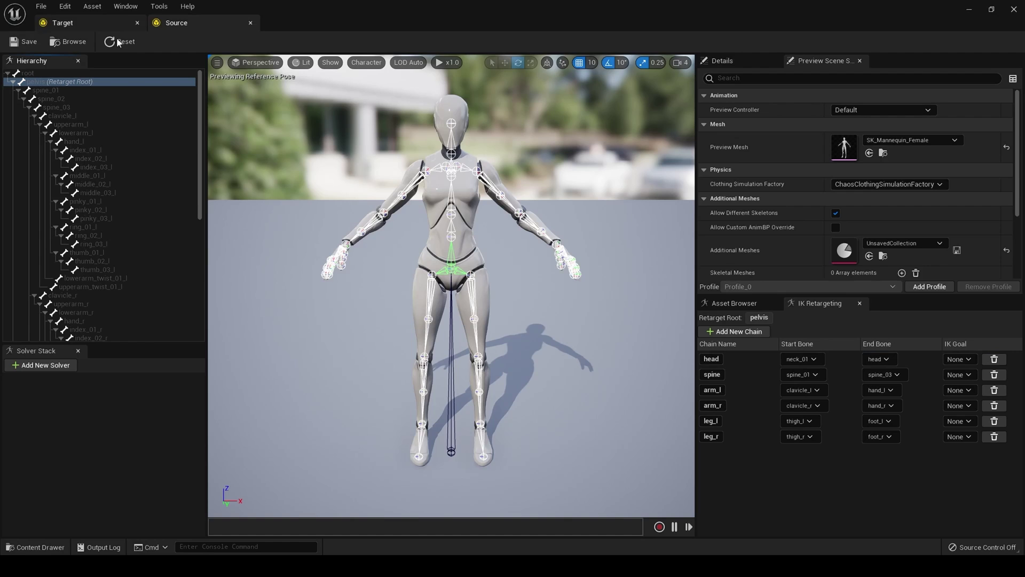
{"action": "left_click", "coordinate": [250, 25]}
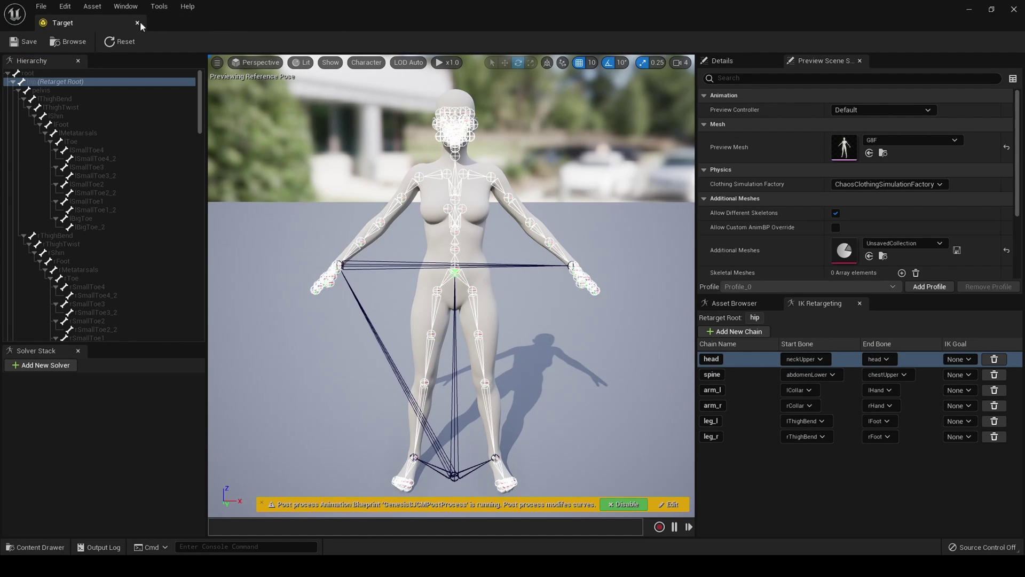
- Open NewIKRetargeter from the IKRetargeting folder and list its source animations
{"action": "left_click", "coordinate": [1019, 13]}
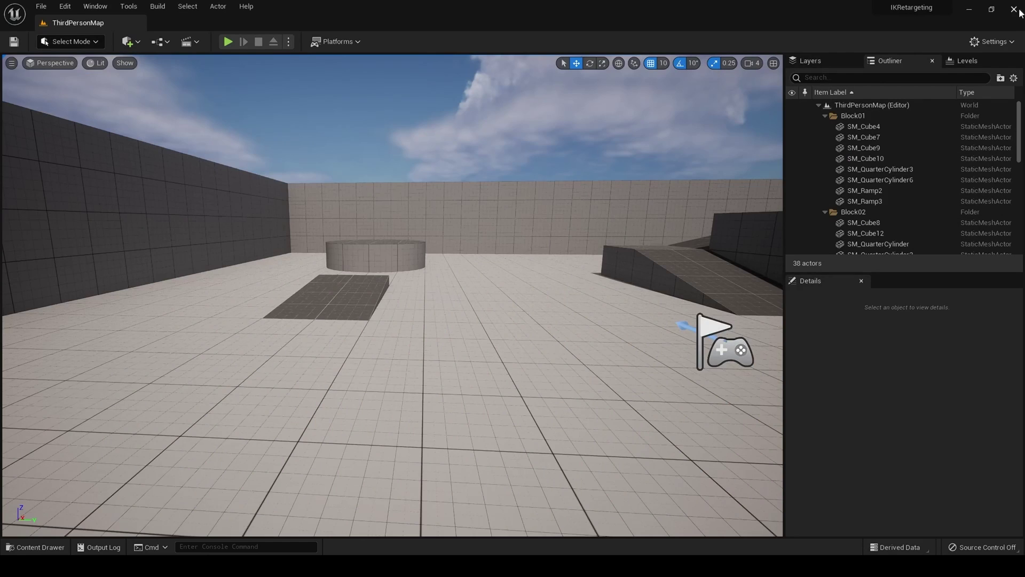
{"action": "left_click", "coordinate": [58, 550]}
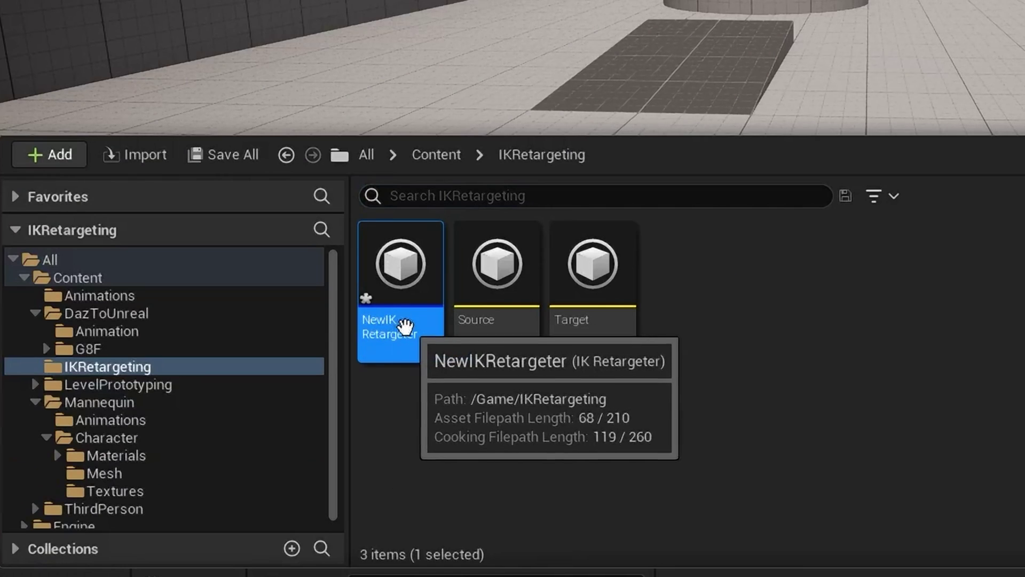
{"action": "double_click", "coordinate": [383, 323]}
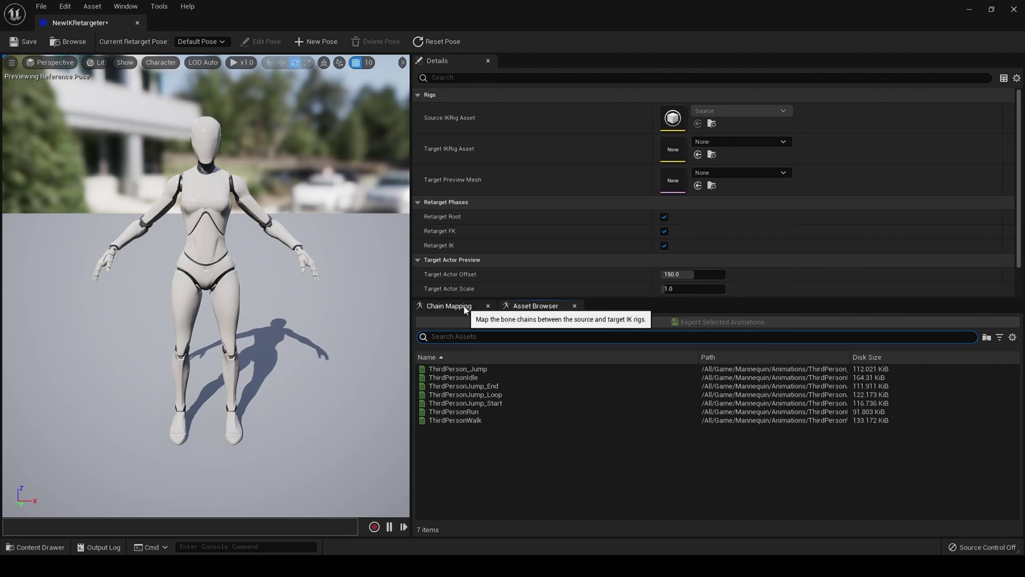
{"action": "left_click", "coordinate": [197, 38]}
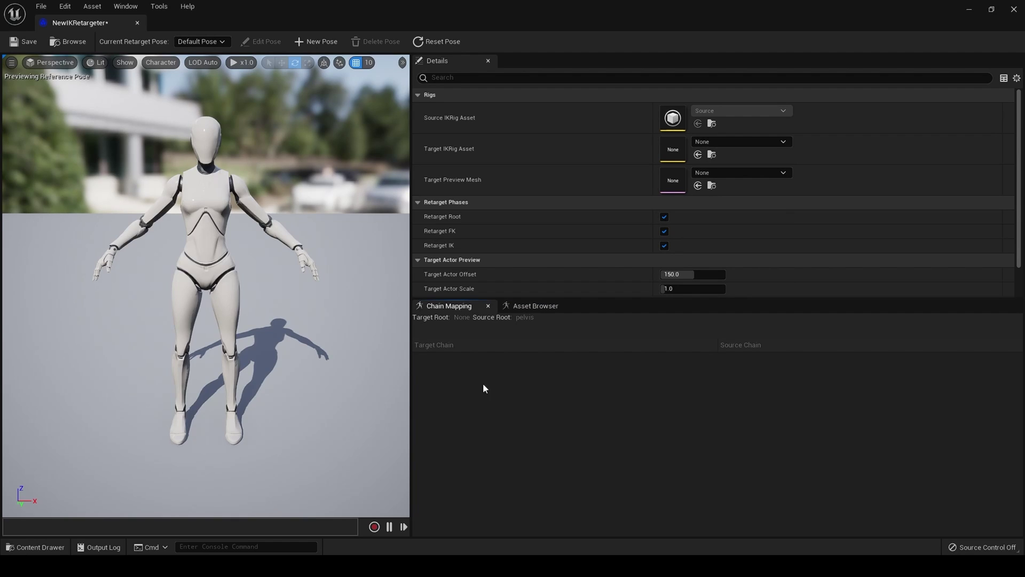
{"action": "left_click", "coordinate": [527, 306]}
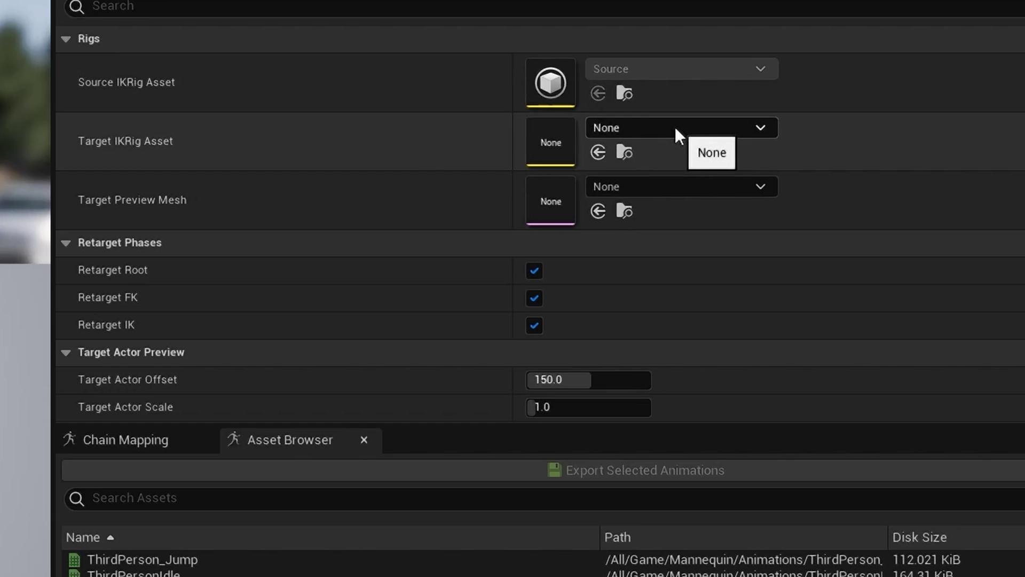
- Set the retargeter's Target IKRig Asset to Target
{"action": "left_click", "coordinate": [675, 128]}
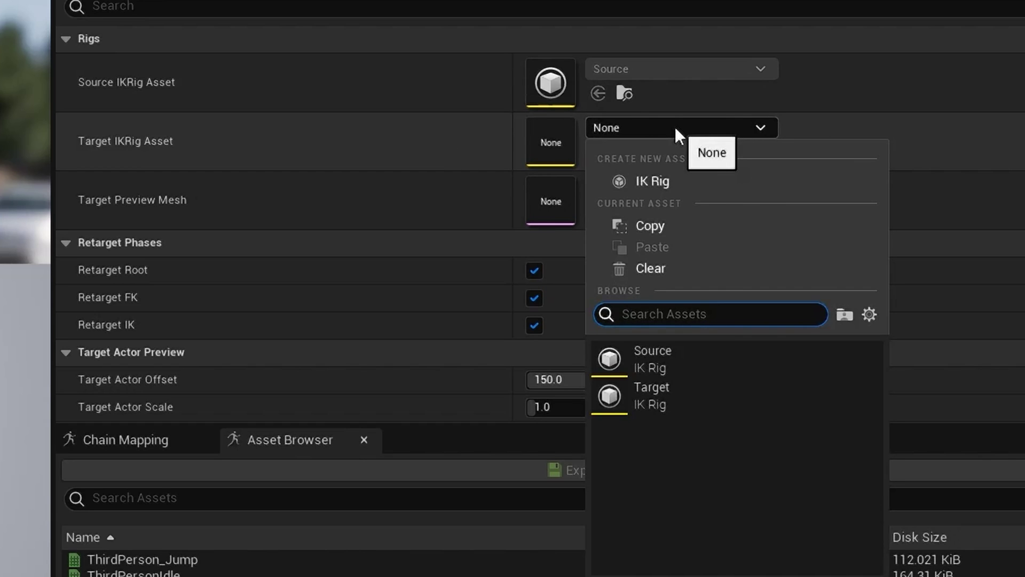
{"action": "left_click", "coordinate": [630, 393]}
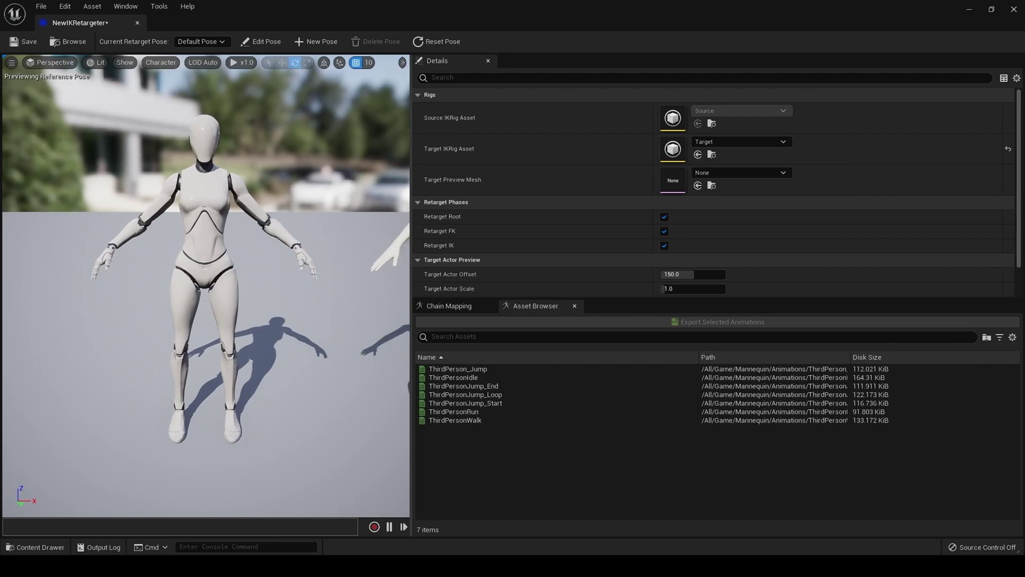
{"action": "mouse_move", "coordinate": [374, 267]}
{"action": "left_mouse_down"}
{"action": "mouse_move", "coordinate": [352, 251]}
{"action": "mouse_move", "coordinate": [378, 287]}
{"action": "left_mouse_up"}
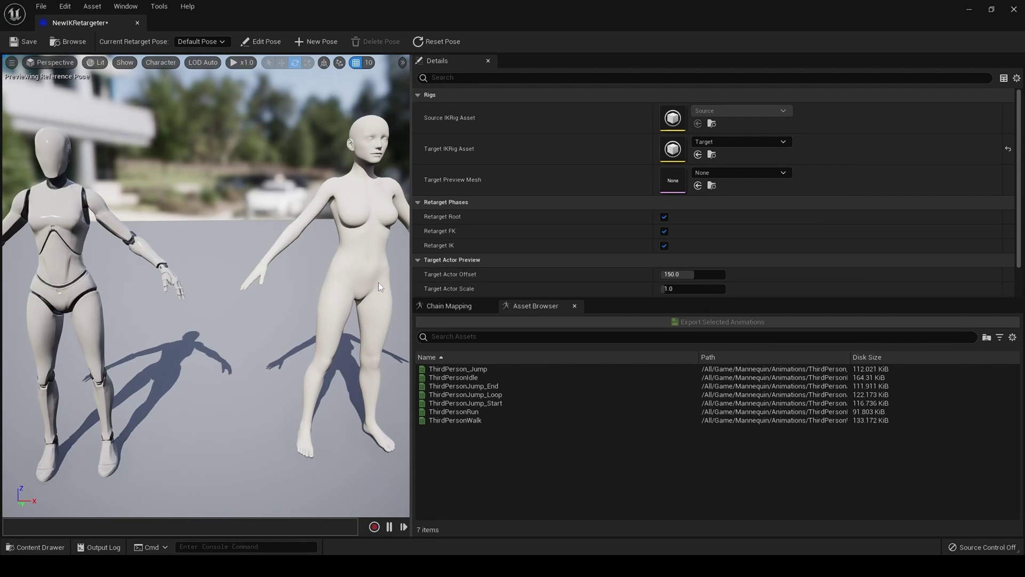
{"action": "scroll", "coordinate": [379, 287], "scroll_direction": "down", "scroll_amount": 3}
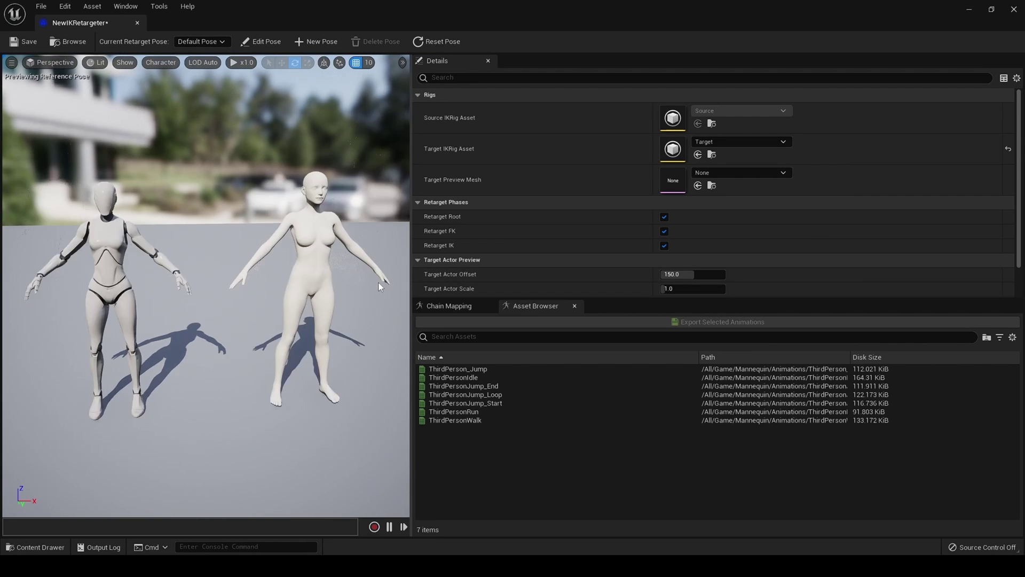
- Test Target Actor Offset and Scale, reset them to 150.0 and 1.0, and view chain mapping
{"action": "left_click", "coordinate": [716, 176]}
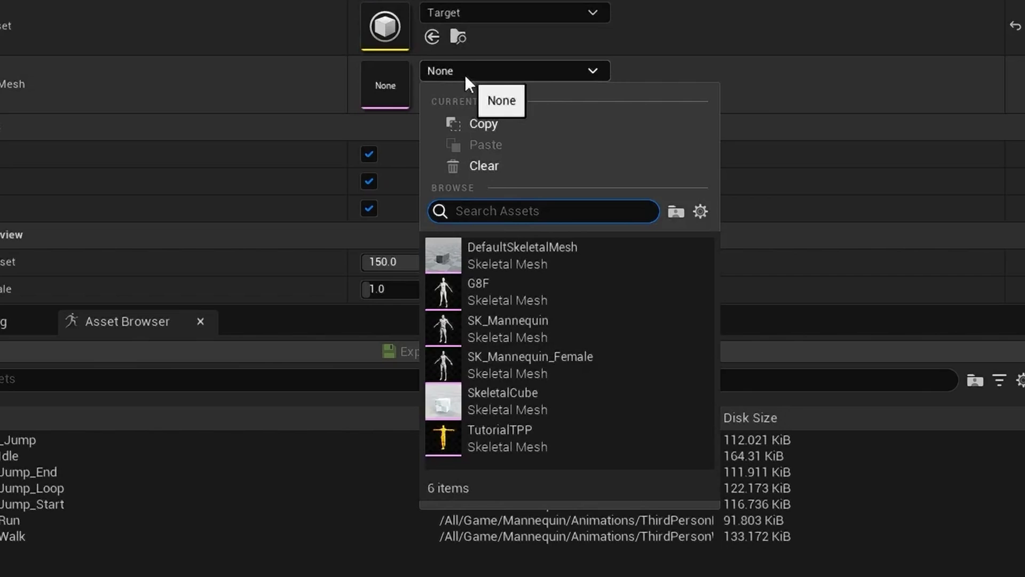
{"action": "left_click", "coordinate": [465, 74]}
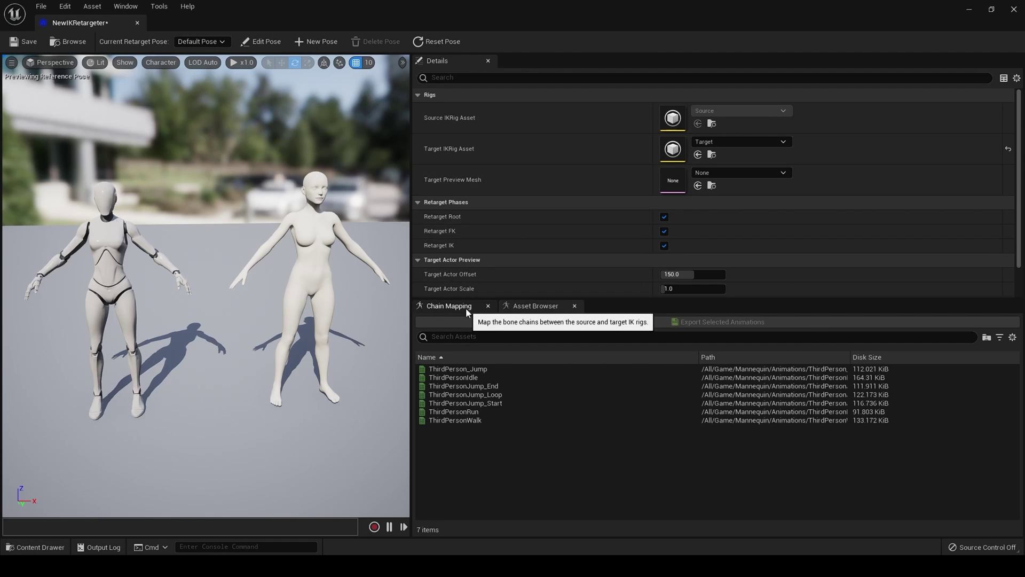
{"action": "scroll", "coordinate": [508, 247], "scroll_direction": "down", "scroll_amount": 1}
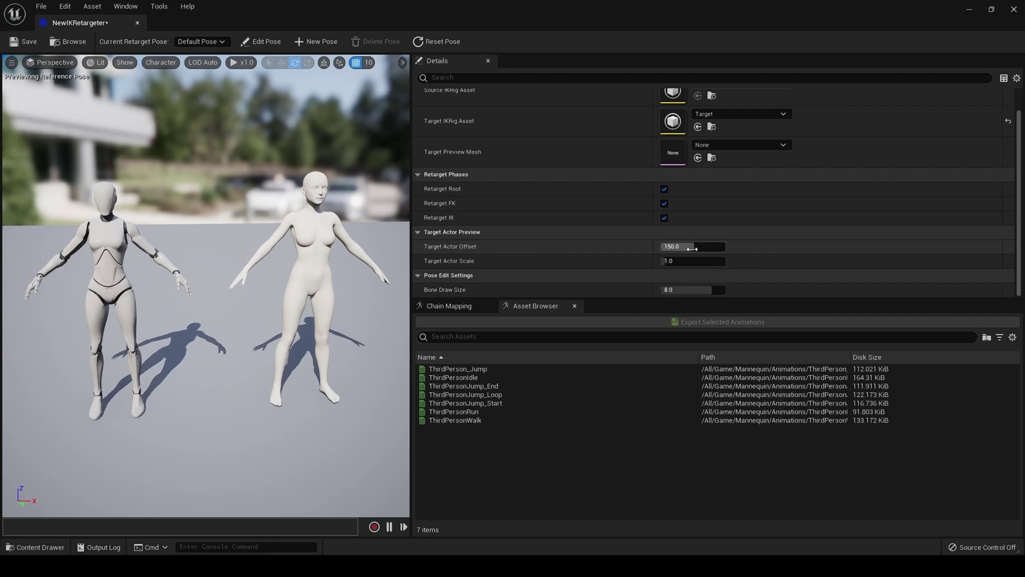
{"action": "left_click_drag", "start_coordinate": [688, 246], "coordinate": [712, 246]}
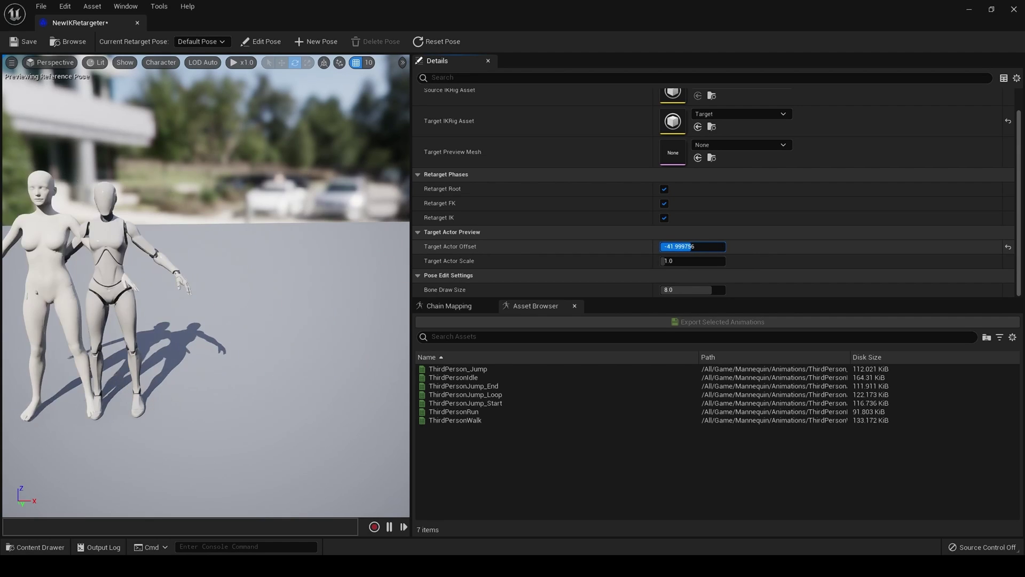
{"action": "left_click", "coordinate": [1007, 246]}
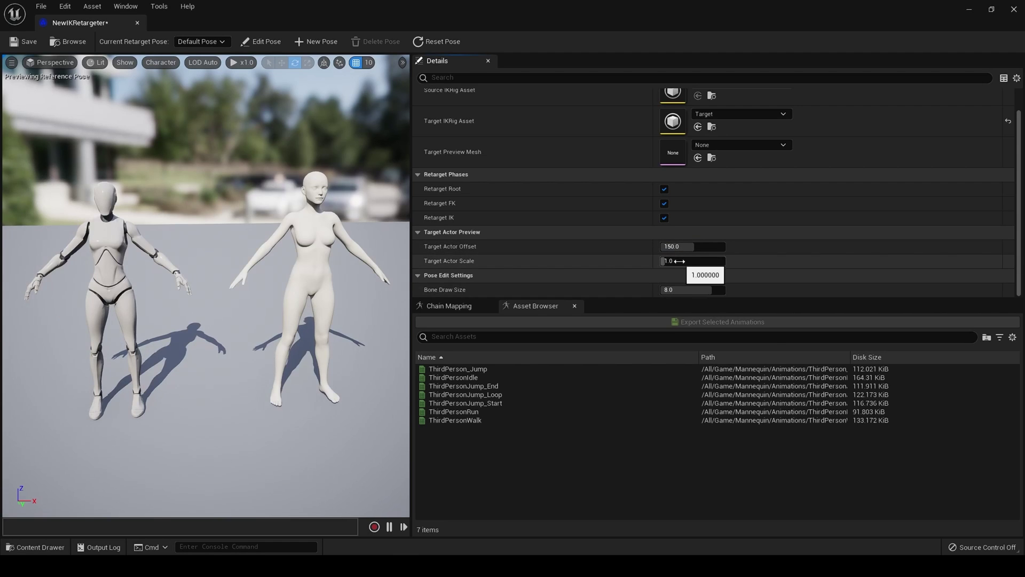
{"action": "mouse_move", "coordinate": [679, 260]}
{"action": "left_mouse_down"}
{"action": "mouse_move", "coordinate": [719, 260]}
{"action": "mouse_move", "coordinate": [692, 261]}
{"action": "left_mouse_up"}
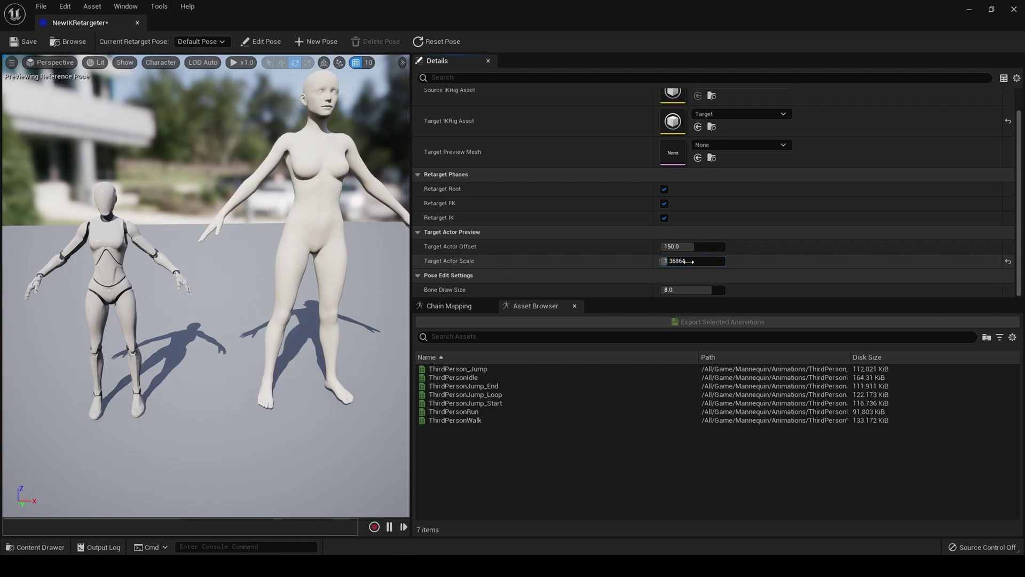
{"action": "left_click", "coordinate": [1009, 262]}
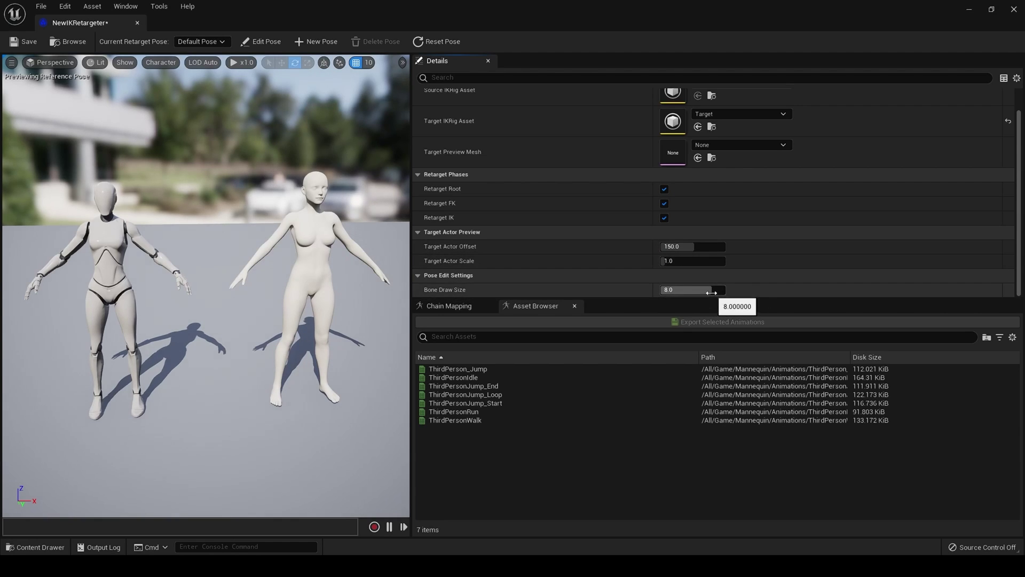
{"action": "left_click", "coordinate": [450, 308]}
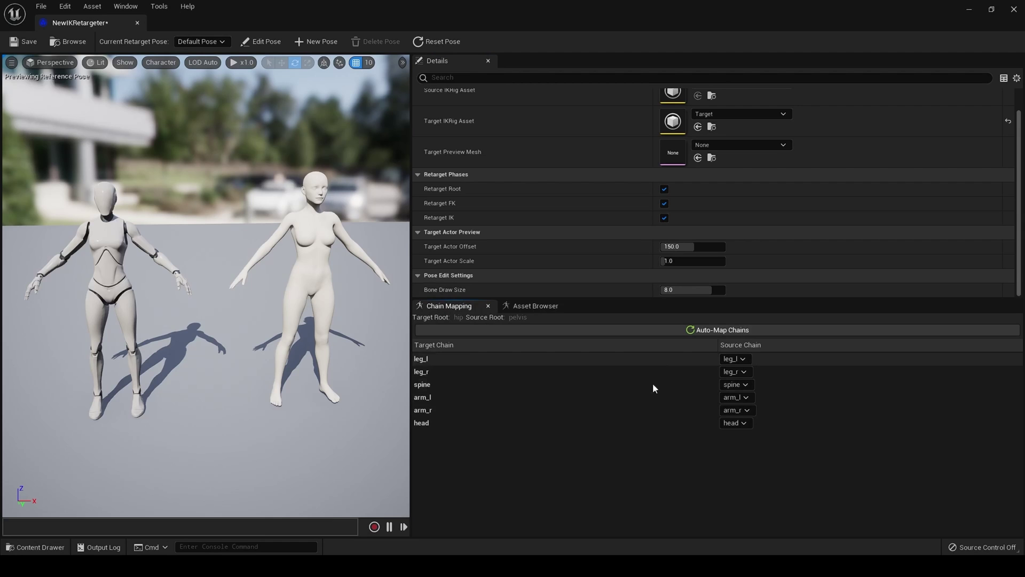
- Auto-map each target chain to its matching source chain
{"action": "scroll", "coordinate": [690, 192], "scroll_direction": "up", "scroll_amount": 1}
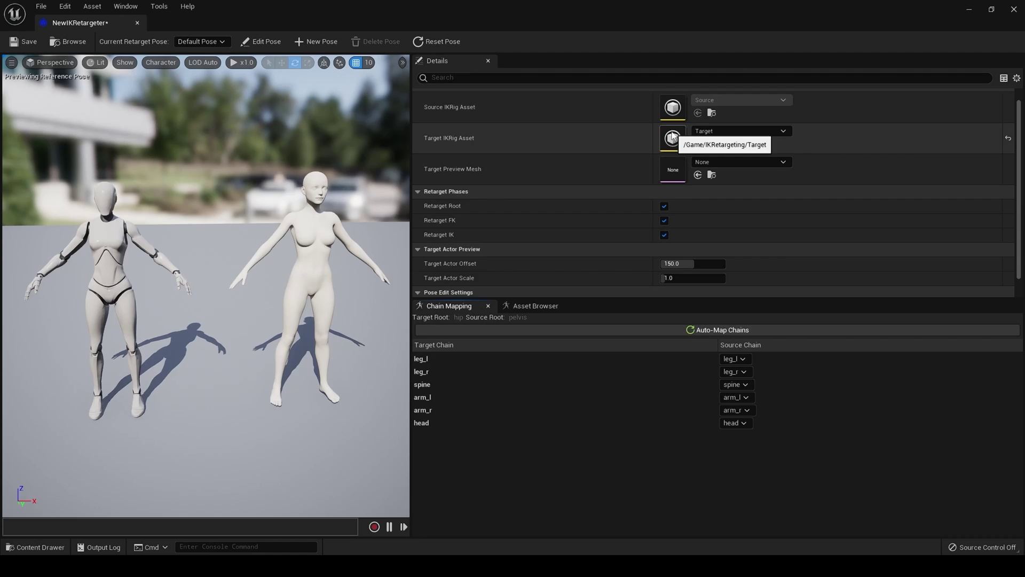
{"action": "left_click", "coordinate": [696, 333]}
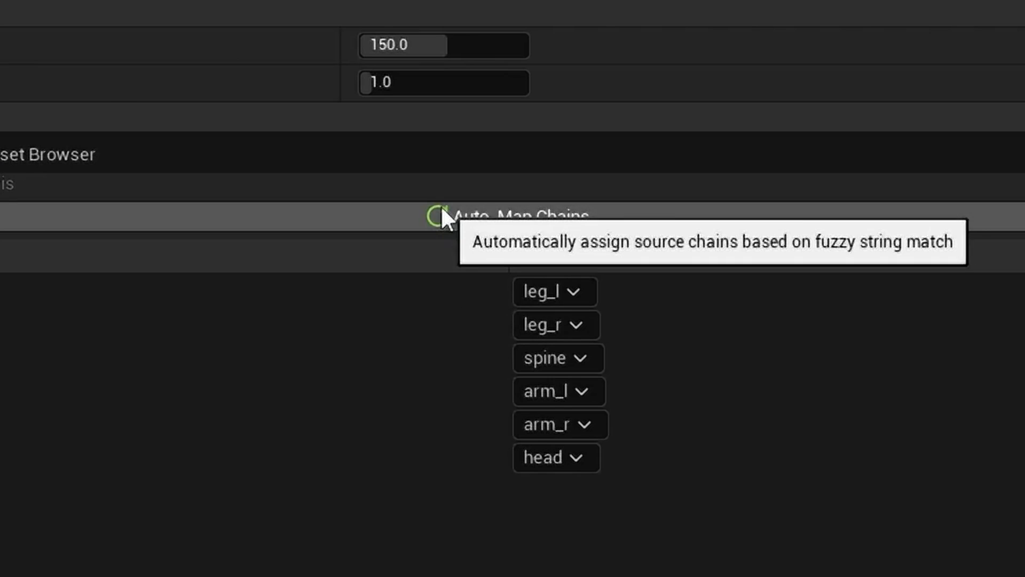
{"action": "left_click", "coordinate": [443, 224]}
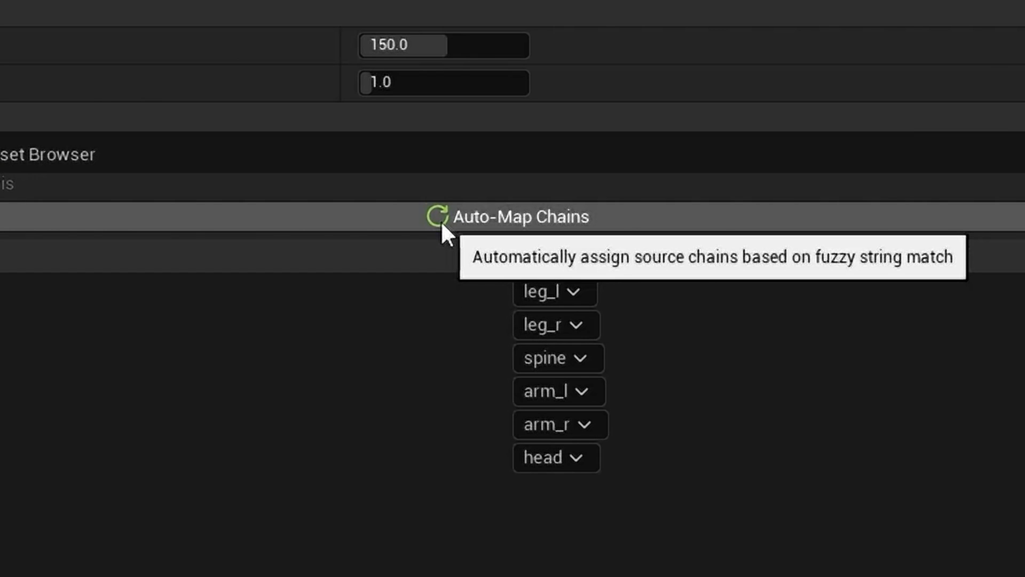
{"action": "left_click", "coordinate": [441, 220]}
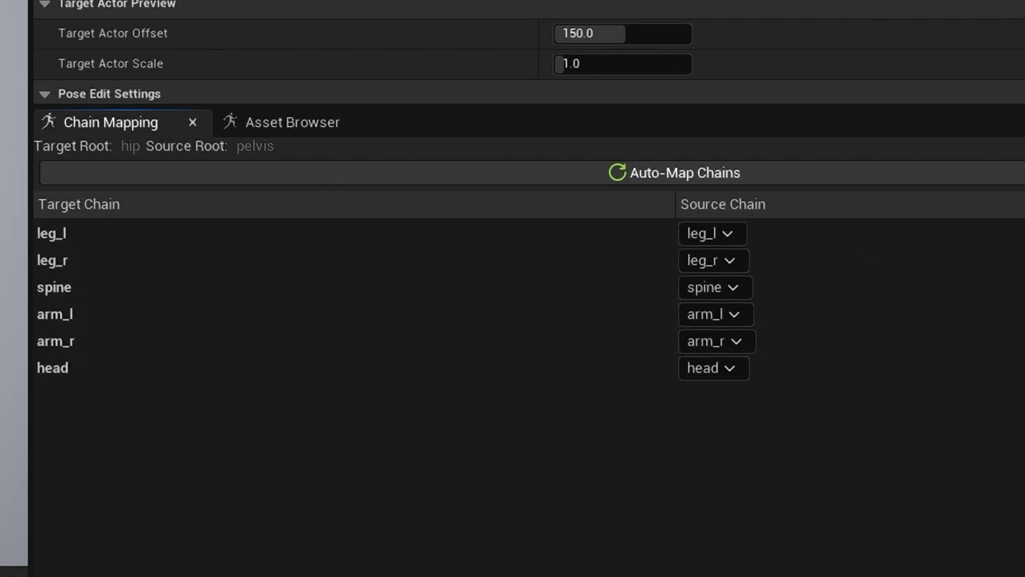
- Confirm leg_l and arm_r stay mapped to leg_l and arm_r, then show the animation list
{"action": "left_click", "coordinate": [735, 233]}
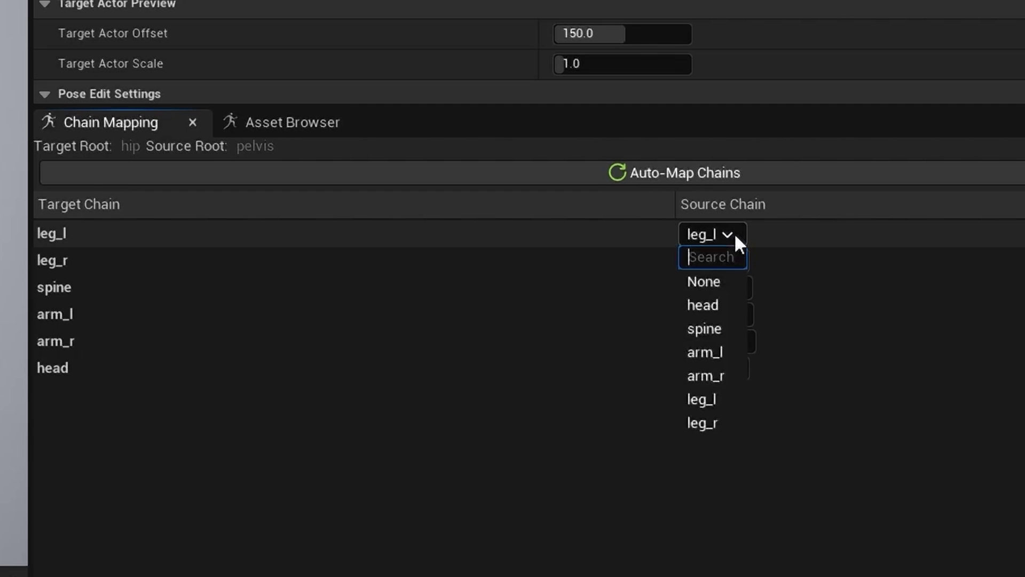
{"action": "left_click", "coordinate": [735, 233]}
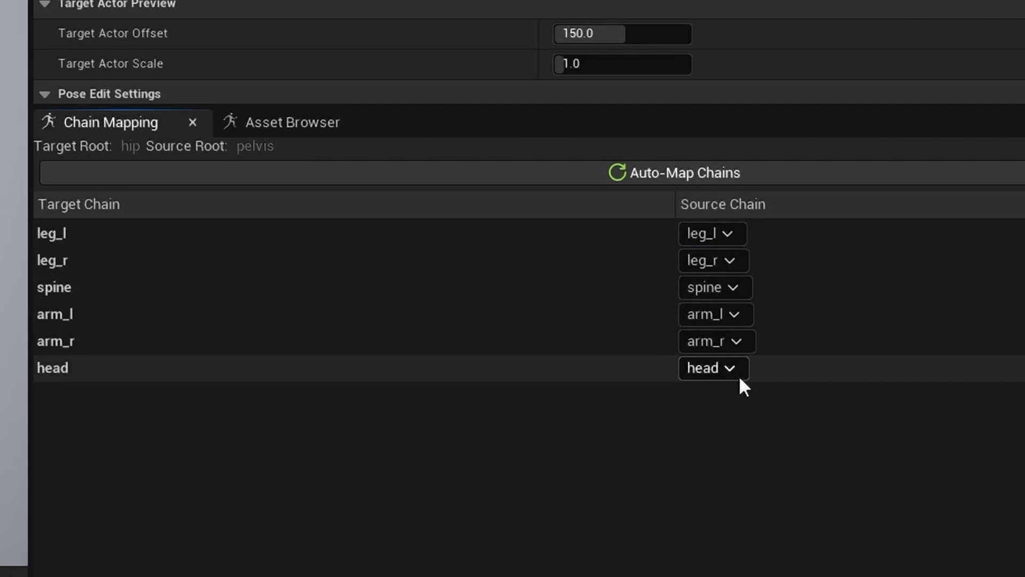
{"action": "left_click", "coordinate": [740, 342]}
{"action": "left_click", "coordinate": [740, 342]}
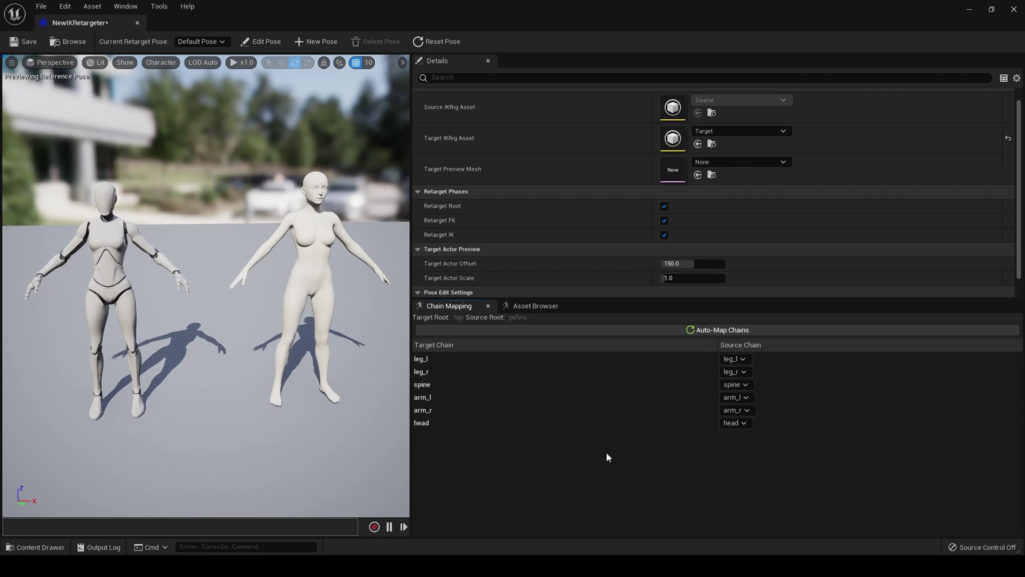
{"action": "left_click", "coordinate": [539, 306]}
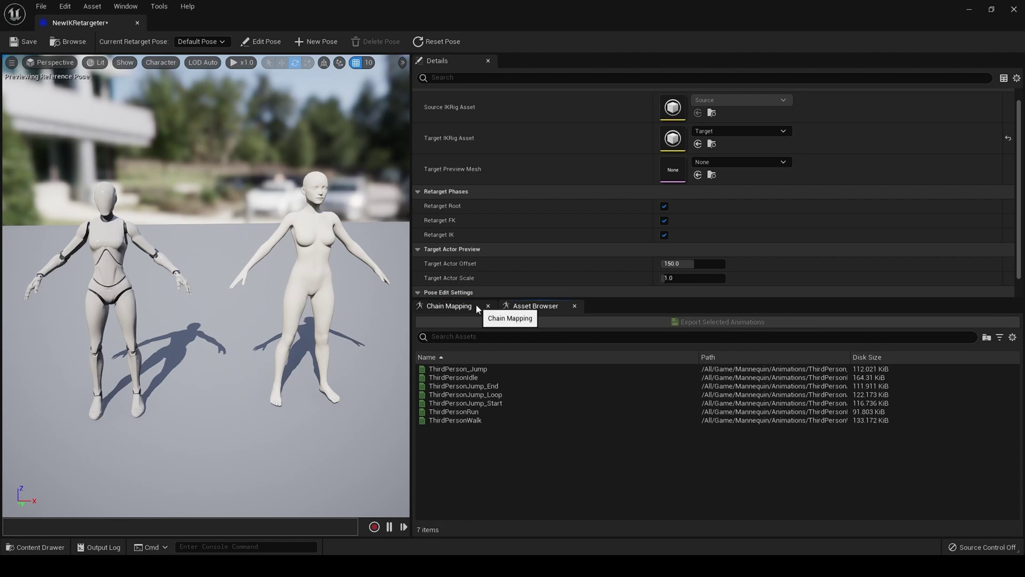
- Select ThirdPersonRun in the Asset Browser and scrub its preview back to the start
{"action": "mouse_move", "coordinate": [459, 413]}
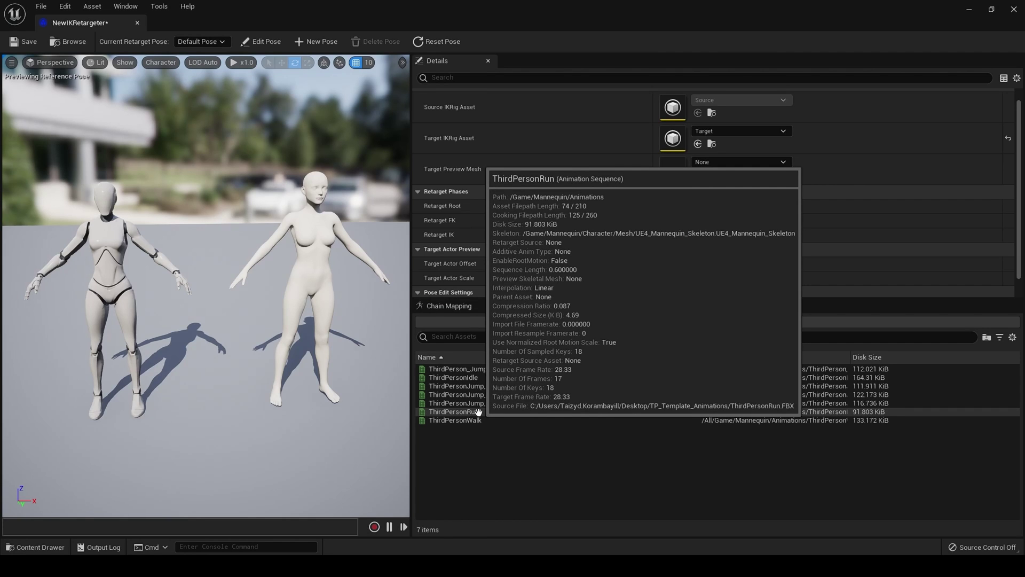
{"action": "left_click", "coordinate": [478, 412]}
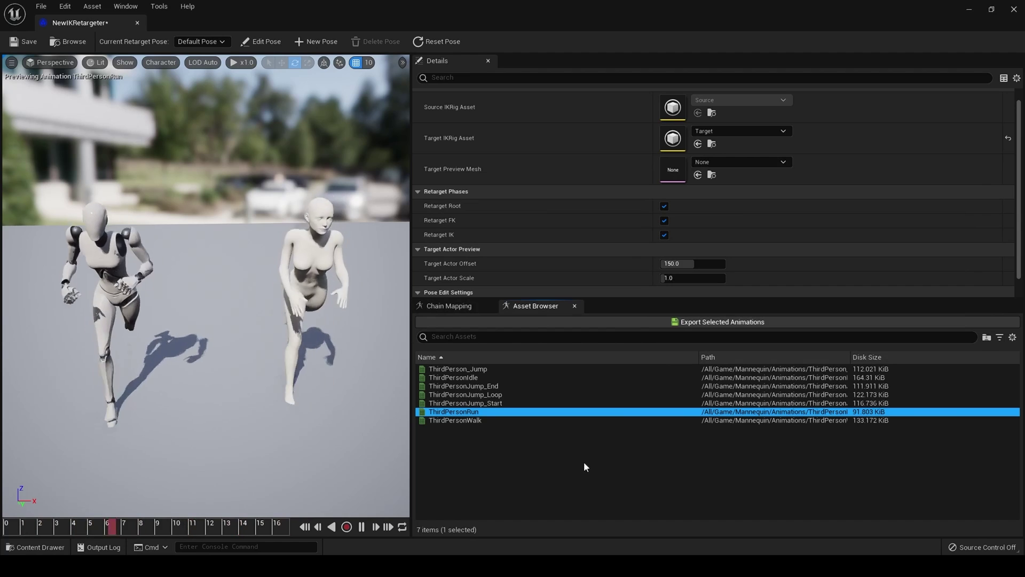
{"action": "left_click", "coordinate": [252, 280]}
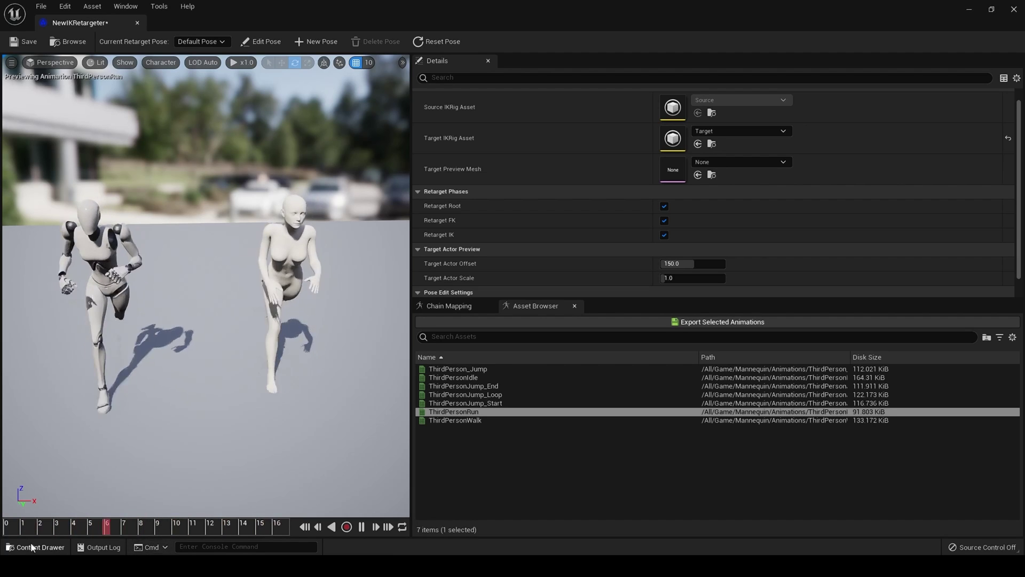
{"action": "left_click_drag", "start_coordinate": [72, 527], "coordinate": [216, 527]}
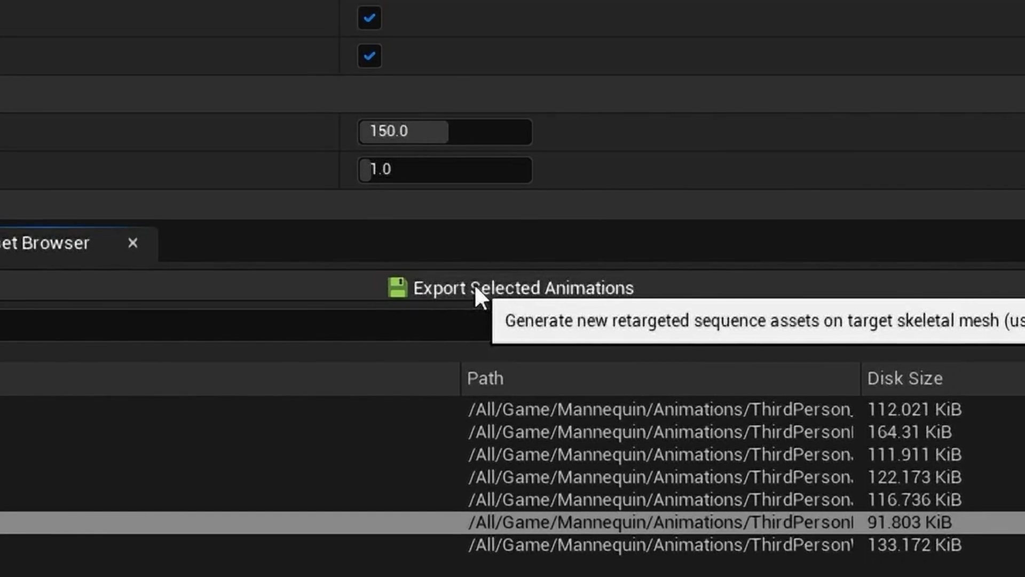
- Export the retargeted run into the DazToUnreal Animation folder and open ThirdPersonRun_Retargeted
{"action": "left_click", "coordinate": [475, 287]}
{"action": "left_click", "coordinate": [80, 113]}
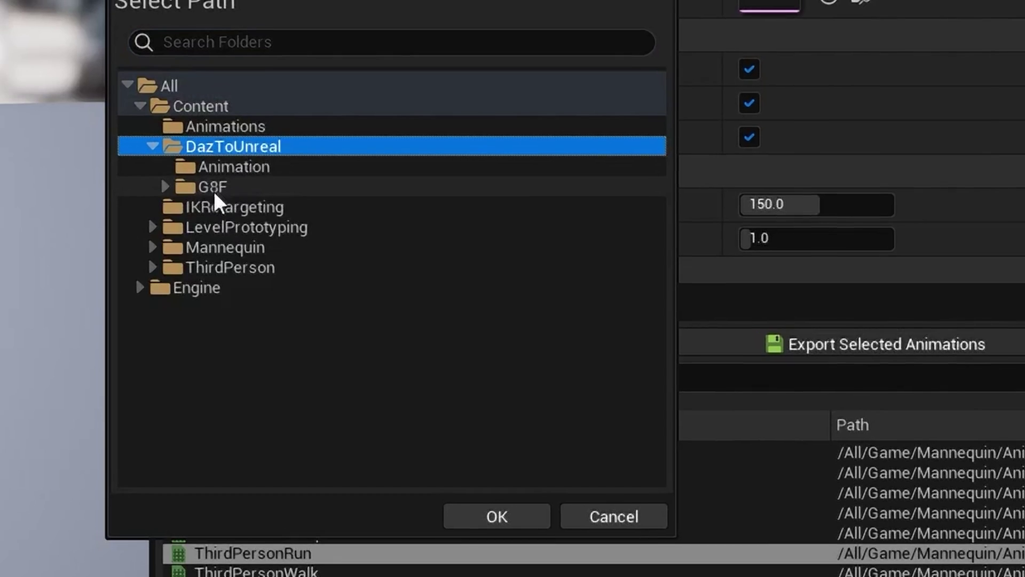
{"action": "left_click", "coordinate": [22, 157]}
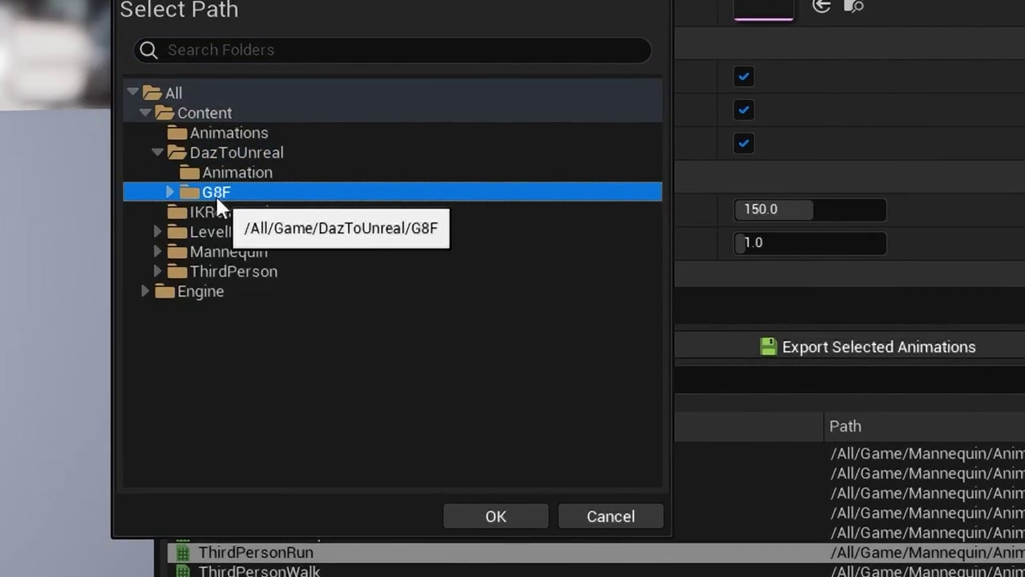
{"action": "double_click", "coordinate": [217, 198]}
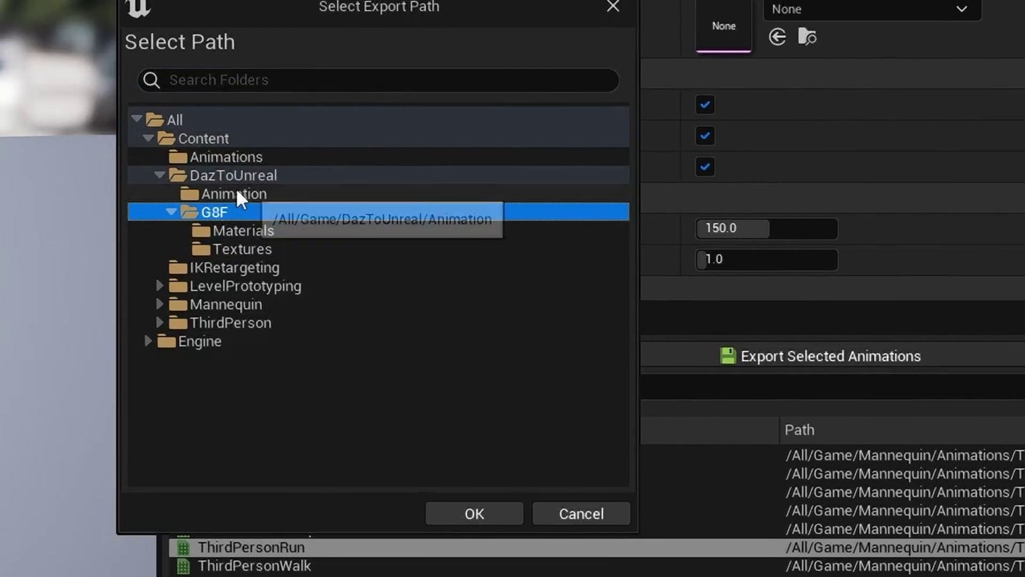
{"action": "left_click", "coordinate": [237, 194]}
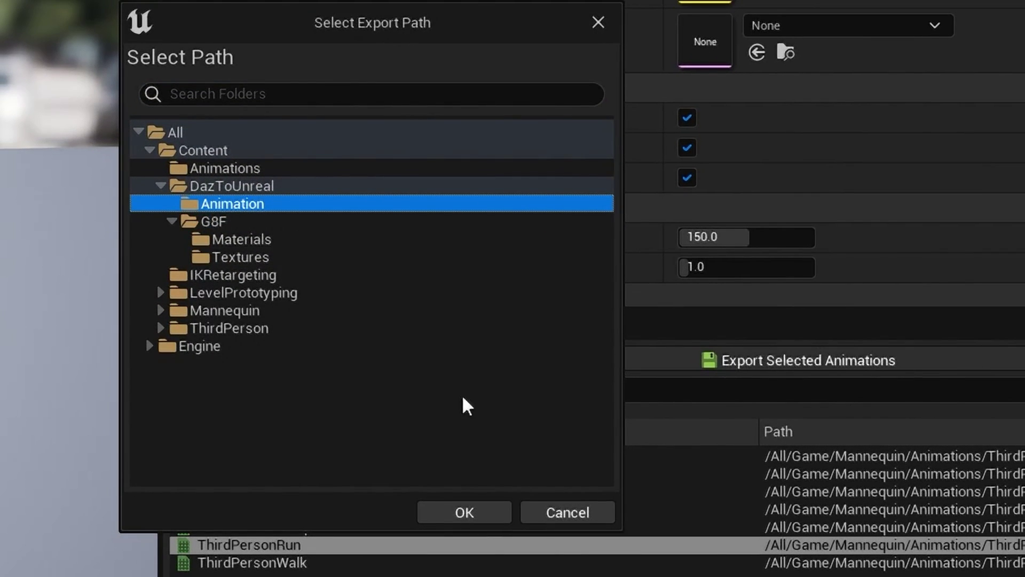
{"action": "left_click", "coordinate": [480, 504]}
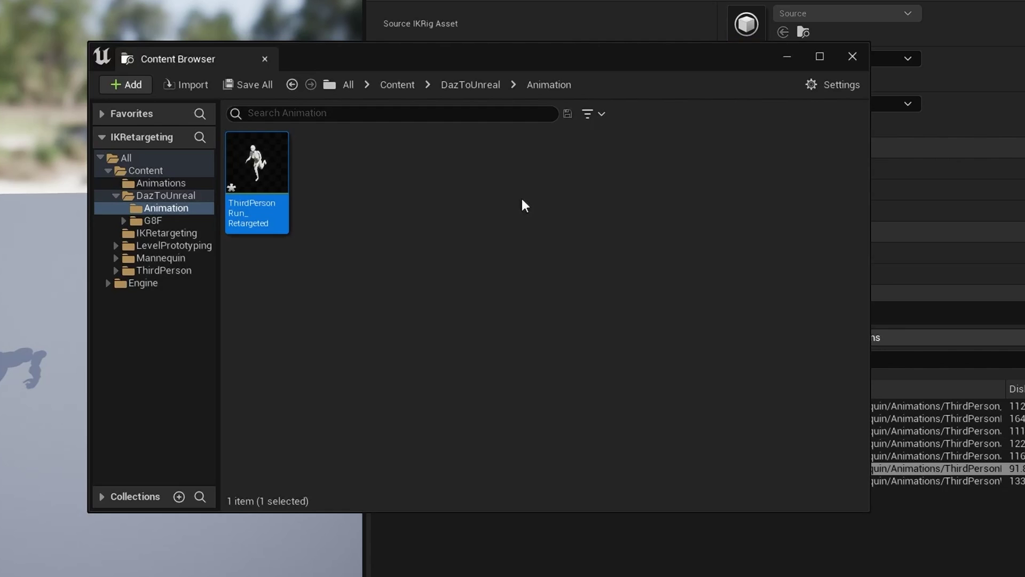
{"action": "left_click_drag", "start_coordinate": [495, 50], "coordinate": [572, 116]}
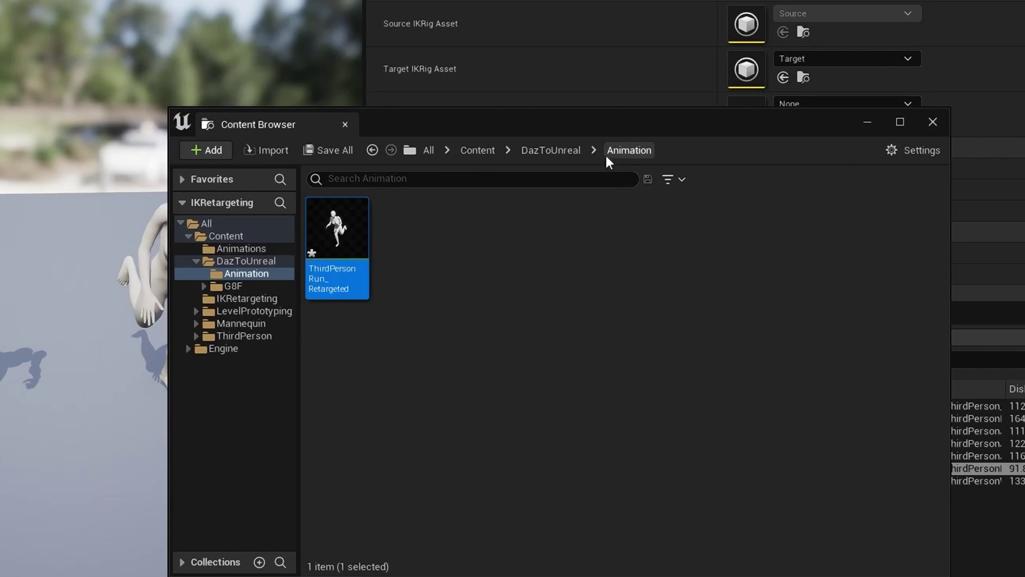
{"action": "double_click", "coordinate": [336, 245]}
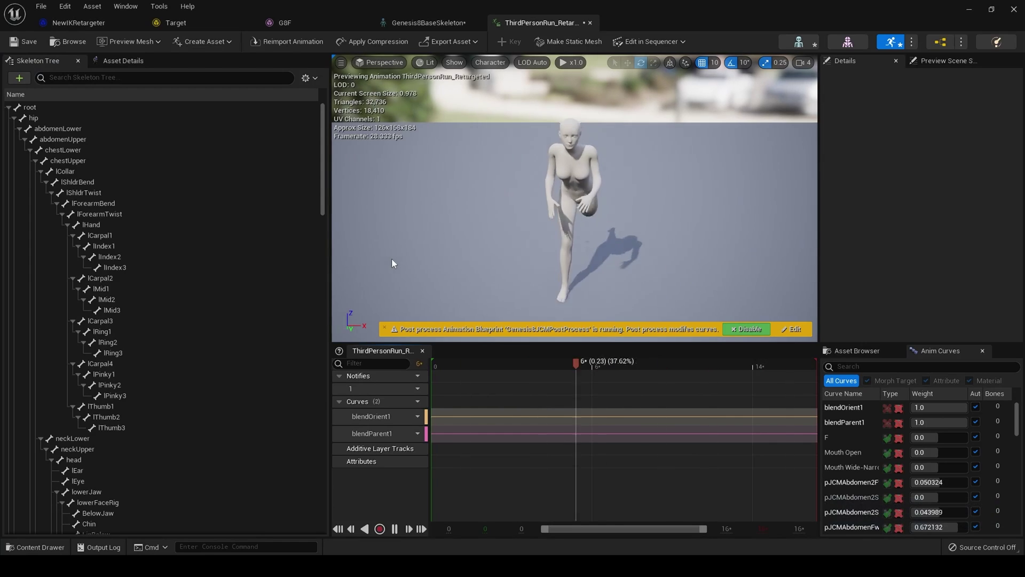
- Scrub, play and pause ThirdPersonRun_Retargeted to check the G8F running poses
{"action": "left_click_drag", "start_coordinate": [510, 361], "coordinate": [433, 362]}
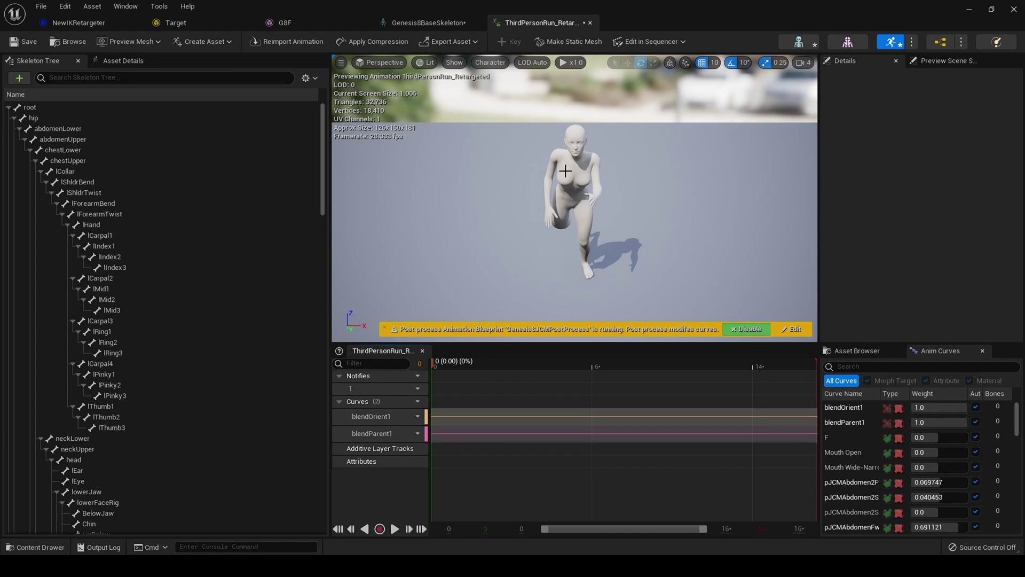
{"action": "left_click_drag", "start_coordinate": [443, 360], "coordinate": [524, 362]}
{"action": "left_click_drag", "start_coordinate": [465, 422], "coordinate": [424, 434]}
{"action": "left_click_drag", "start_coordinate": [670, 529], "coordinate": [643, 529]}
{"action": "left_click_drag", "start_coordinate": [522, 363], "coordinate": [415, 392]}
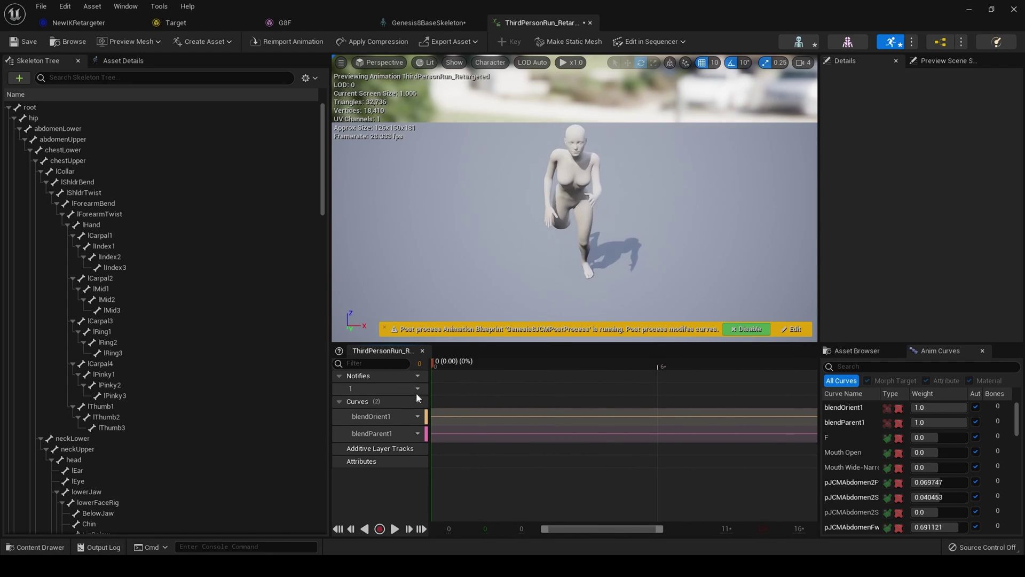
{"action": "left_click", "coordinate": [395, 528]}
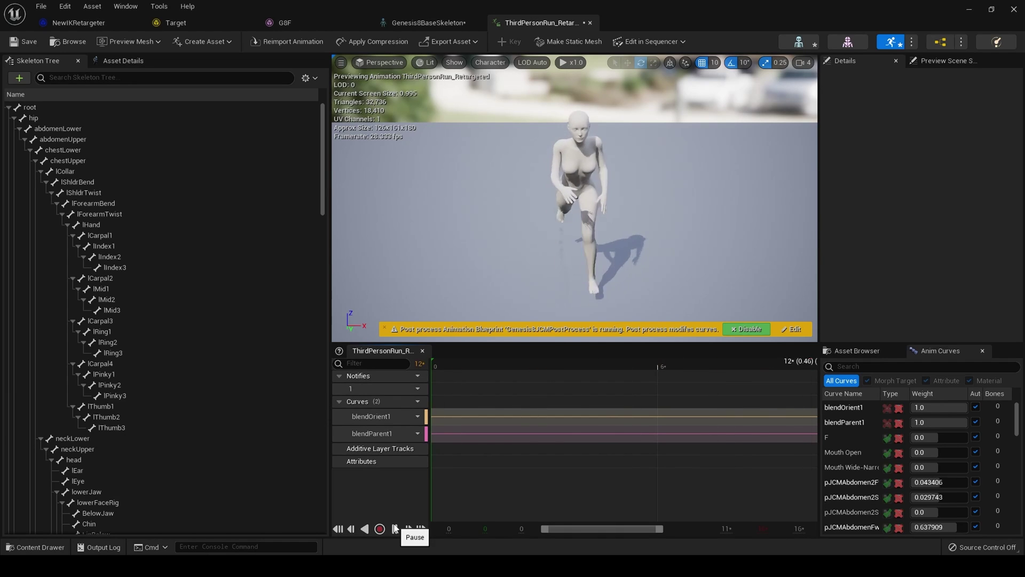
{"action": "left_click", "coordinate": [396, 529]}
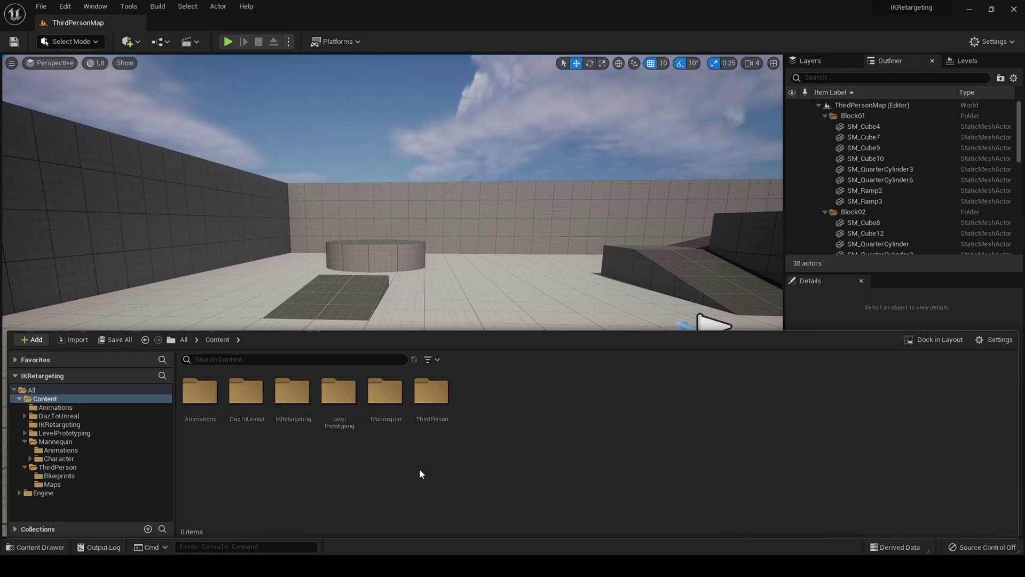
- Open Content/Mannequin/Animations and bring up the retarget actions for ThirdPersonIdle
{"action": "double_click", "coordinate": [385, 394]}
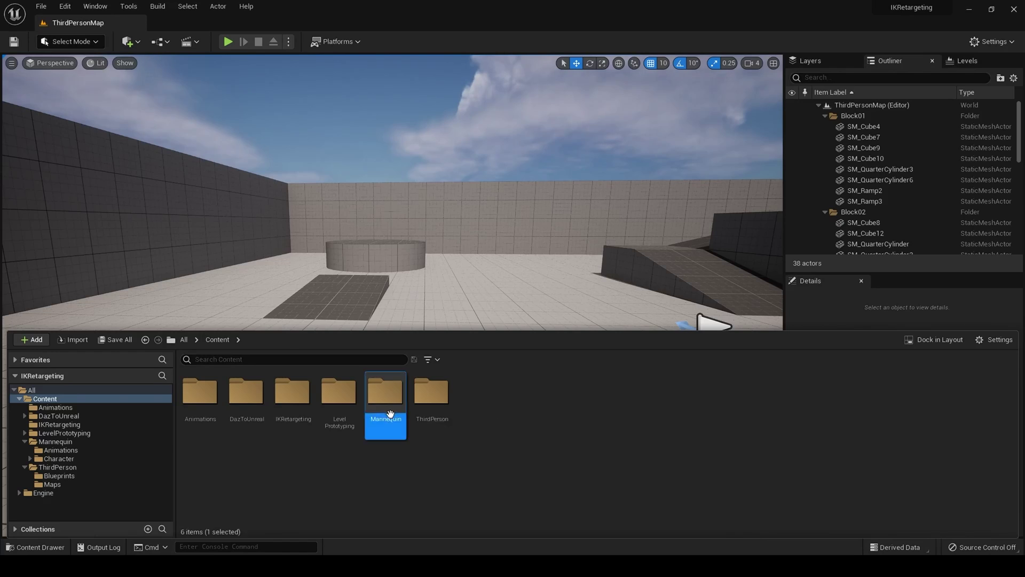
{"action": "double_click", "coordinate": [200, 392]}
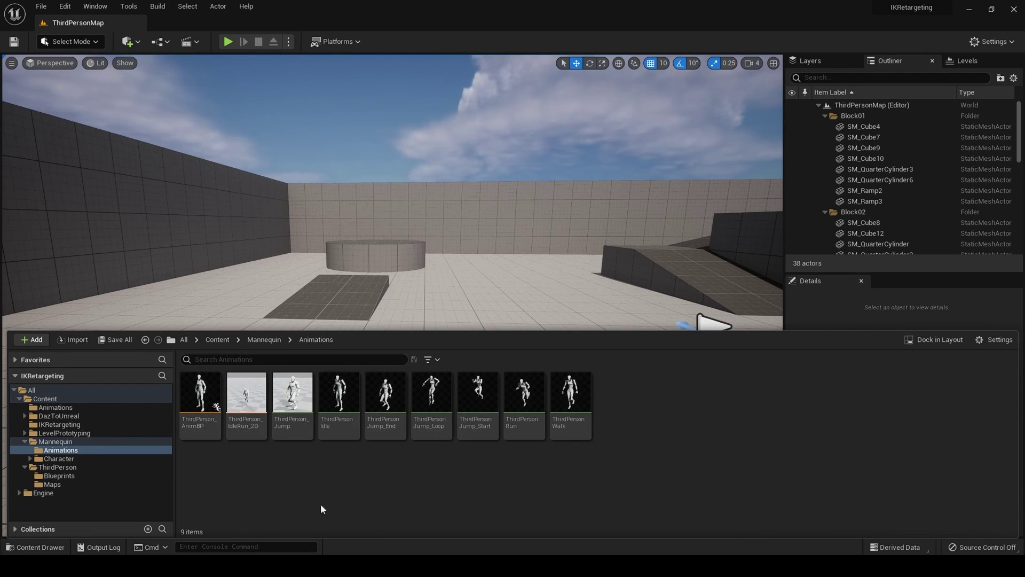
{"action": "right_click", "coordinate": [522, 410]}
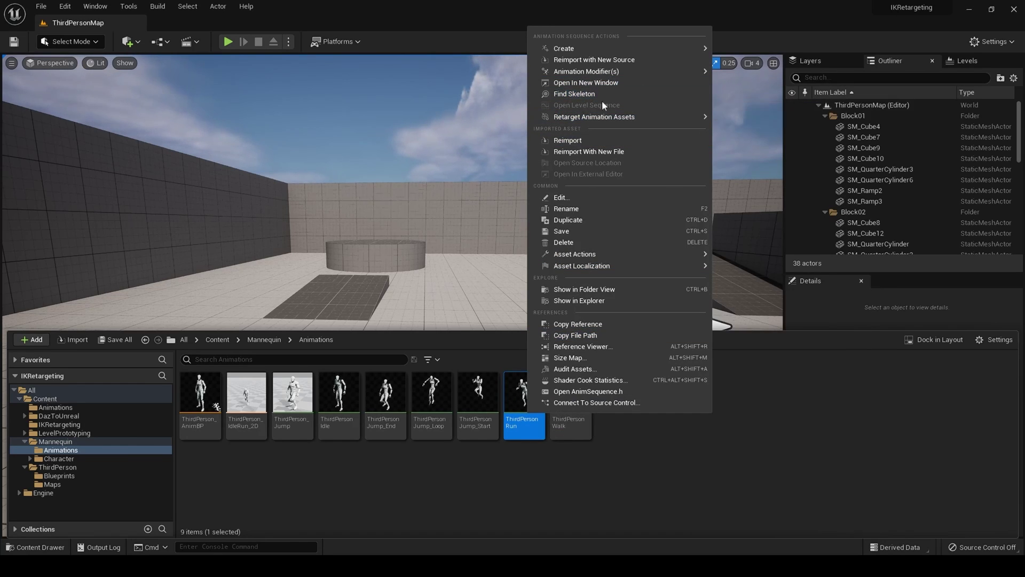
{"action": "mouse_move", "coordinate": [577, 118]}
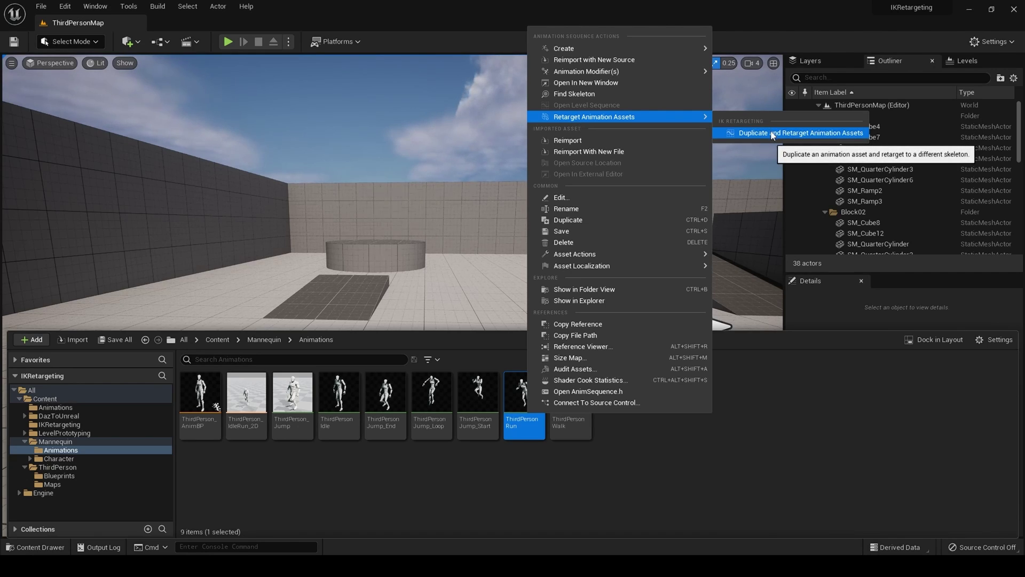
{"action": "left_click", "coordinate": [673, 462]}
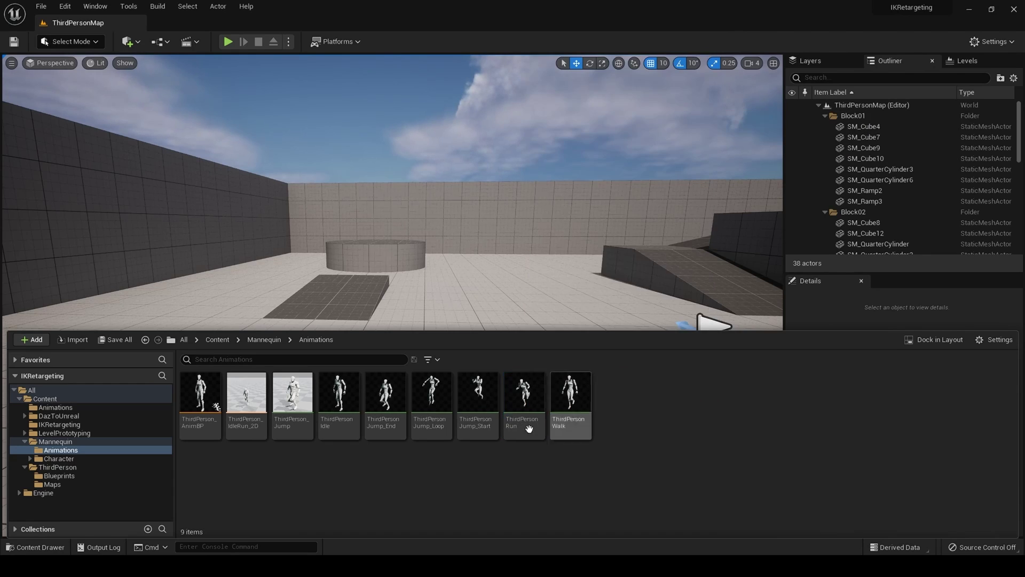
{"action": "right_click", "coordinate": [340, 401]}
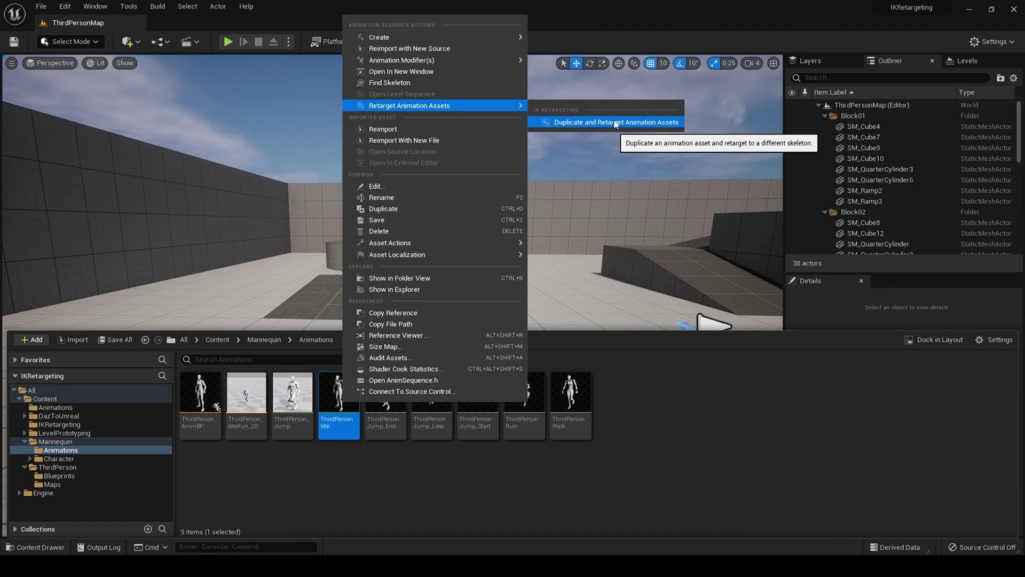
- Start Duplicate and Retarget for ThirdPersonIdle and choose NewIKRetargeter as the IK Retargeter
{"action": "left_click", "coordinate": [615, 124]}
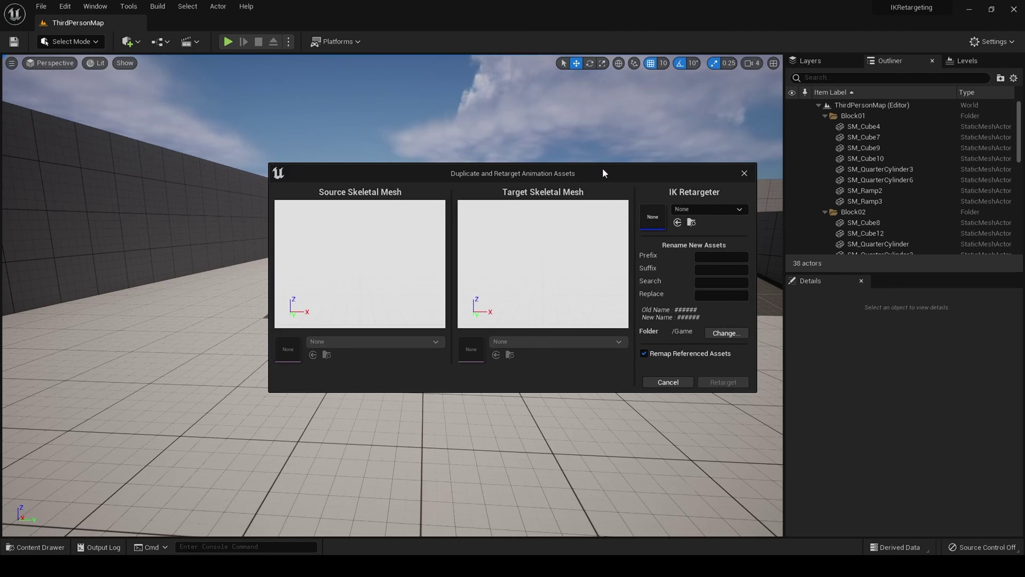
{"action": "left_click_drag", "start_coordinate": [603, 170], "coordinate": [582, 158]}
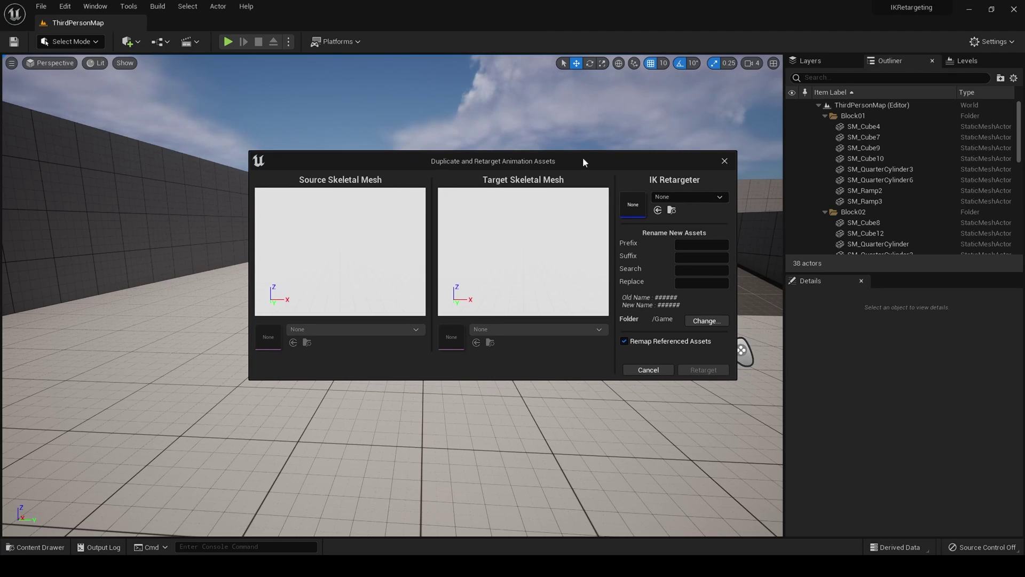
{"action": "left_click", "coordinate": [687, 197]}
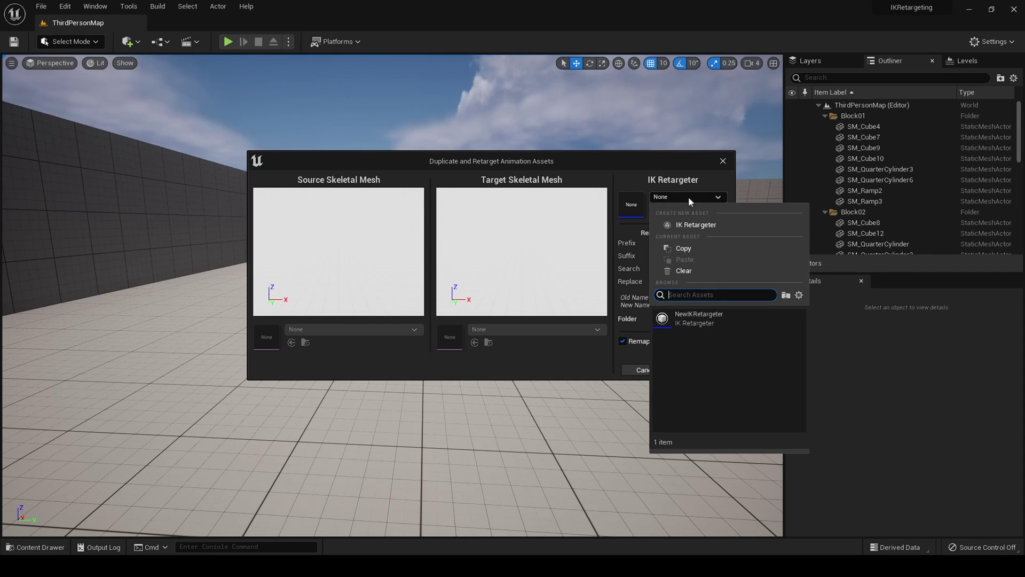
{"action": "left_click", "coordinate": [700, 321]}
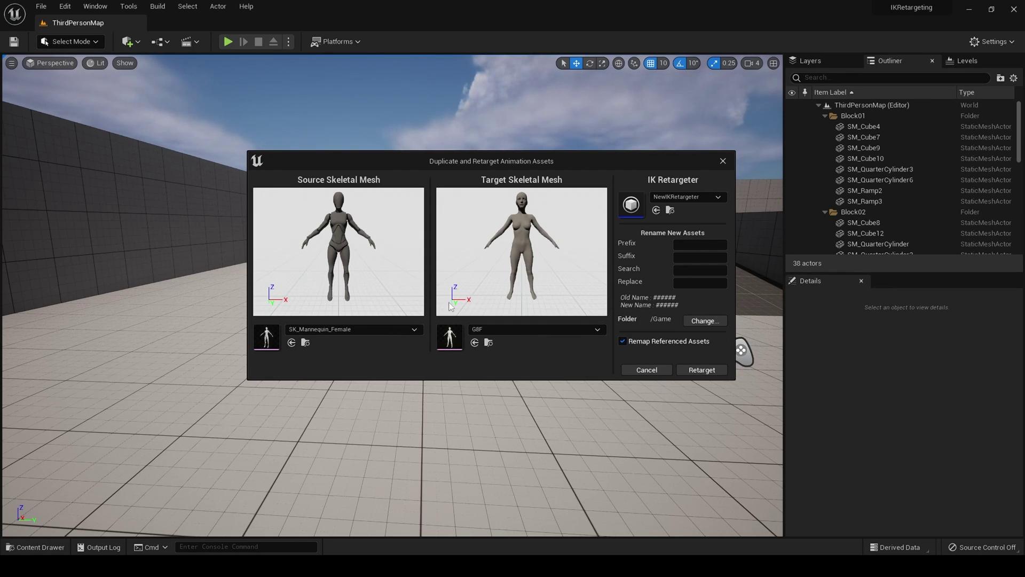
- Confirm SK_Mannequin_Female as the source mesh and G8F as the target mesh
{"action": "left_click", "coordinate": [401, 331]}
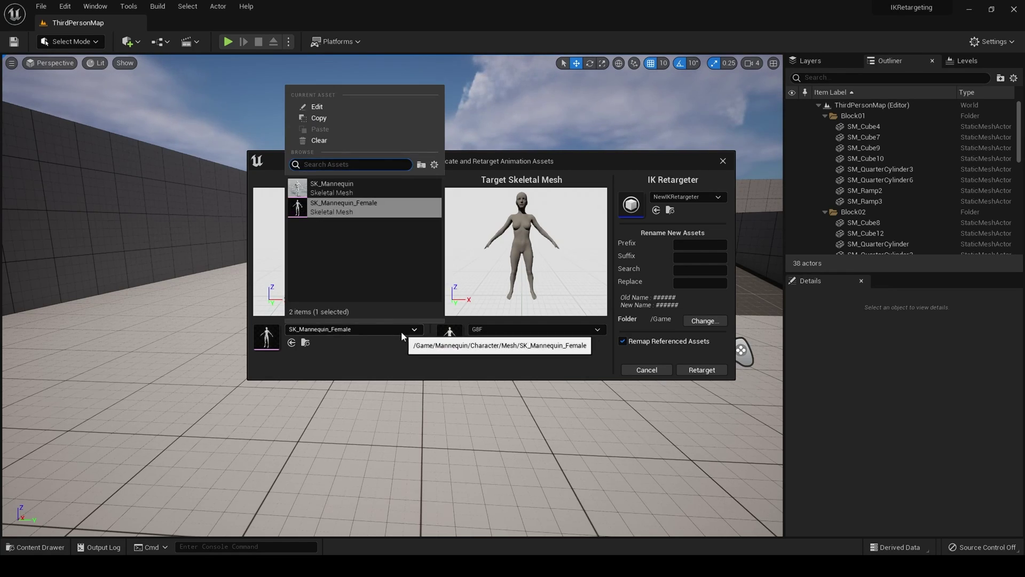
{"action": "left_click", "coordinate": [402, 331]}
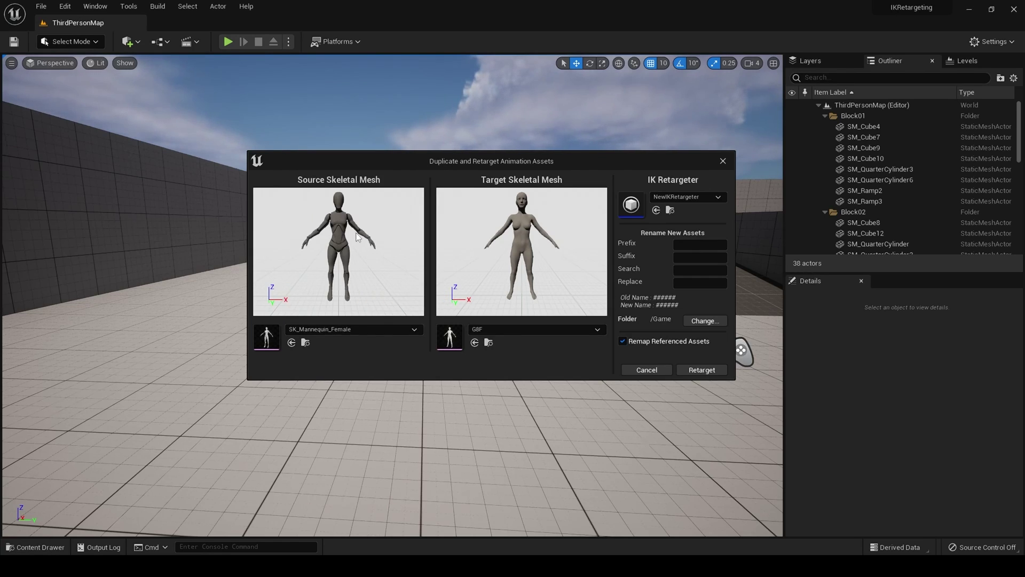
{"action": "left_click", "coordinate": [355, 327]}
{"action": "left_click", "coordinate": [391, 320]}
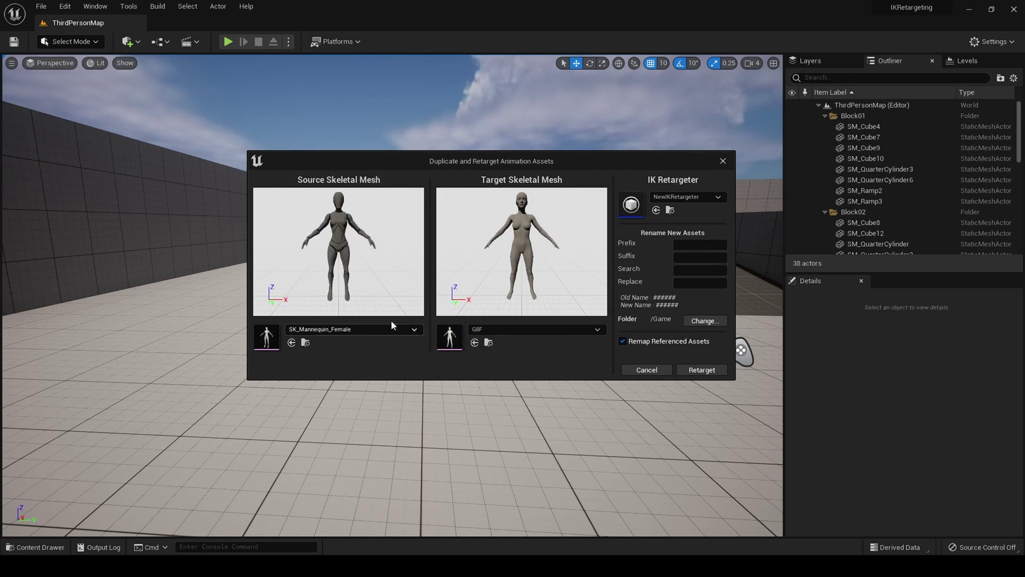
{"action": "left_click", "coordinate": [511, 328]}
{"action": "left_click", "coordinate": [511, 329]}
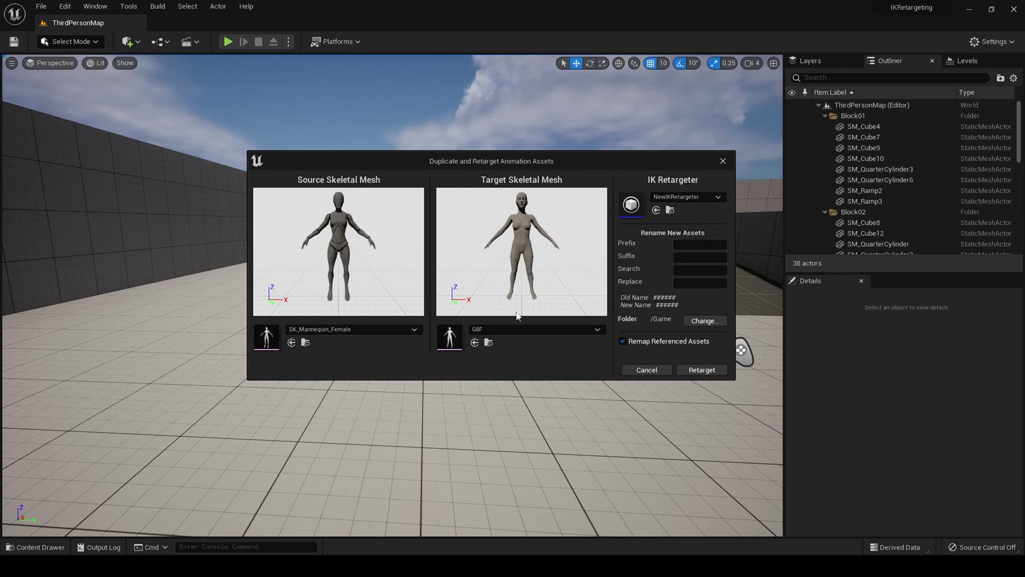
- Set DazToUnreal/Animation as the output folder and retarget ThirdPersonIdle onto G8F
{"action": "left_click", "coordinate": [704, 322]}
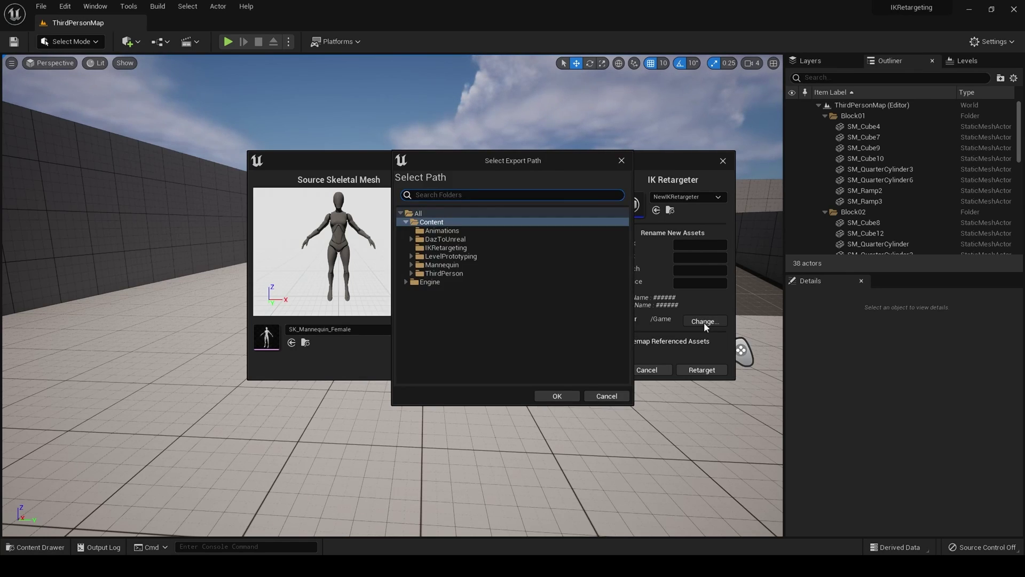
{"action": "left_click", "coordinate": [455, 241]}
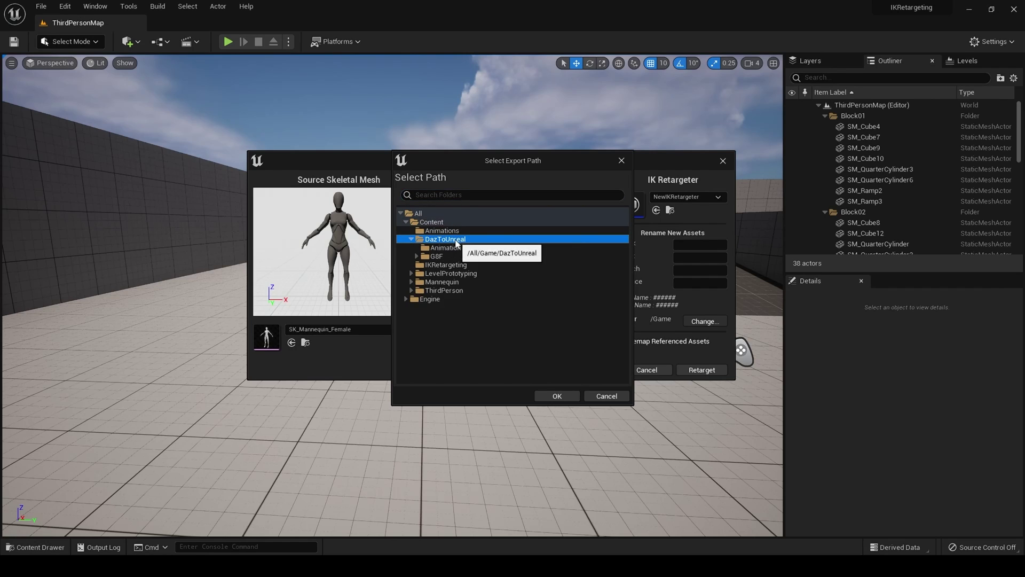
{"action": "double_click", "coordinate": [456, 240]}
{"action": "left_click", "coordinate": [461, 248]}
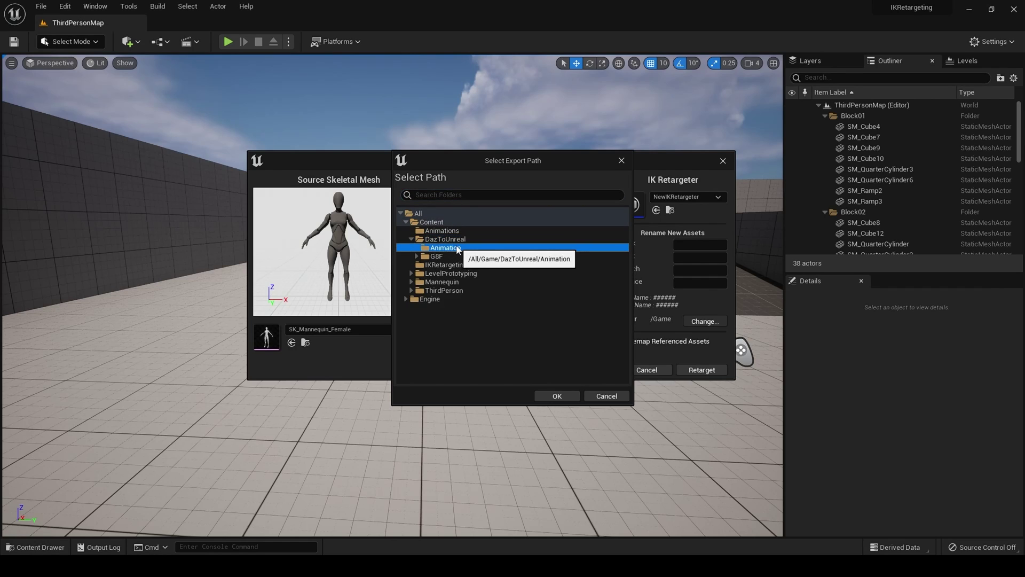
{"action": "left_click", "coordinate": [573, 398]}
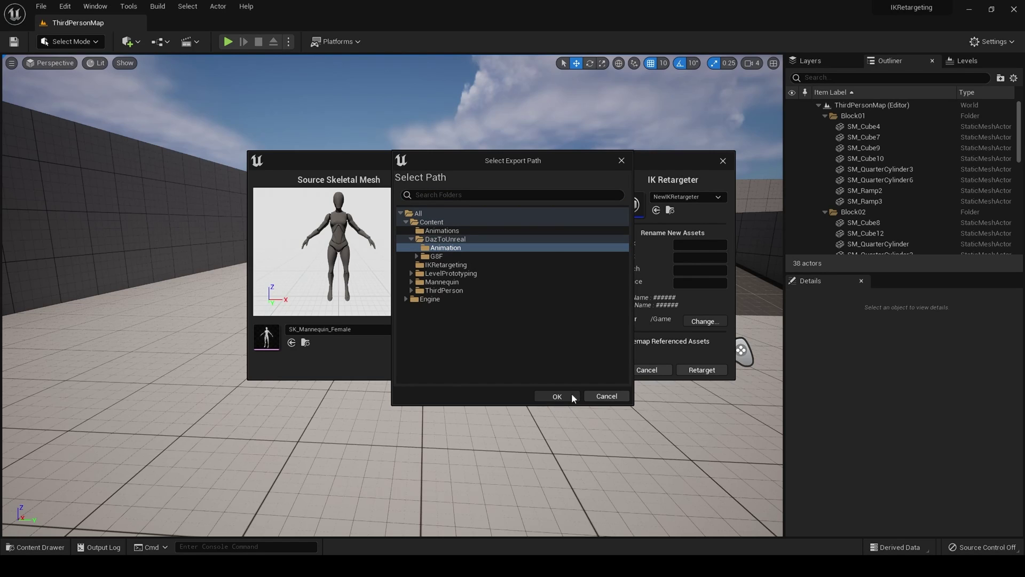
{"action": "left_click", "coordinate": [557, 396]}
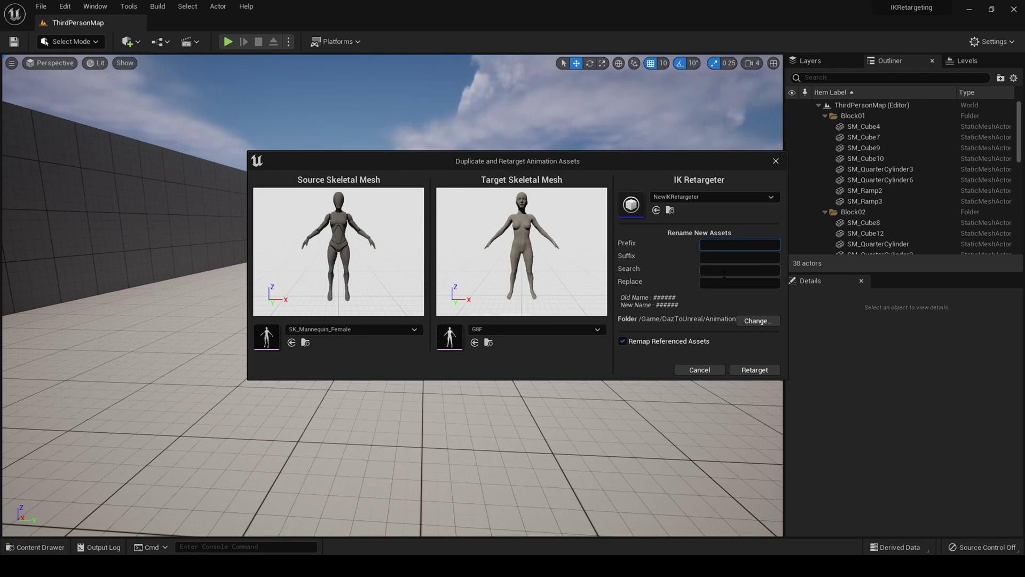
{"action": "left_click", "coordinate": [750, 371]}
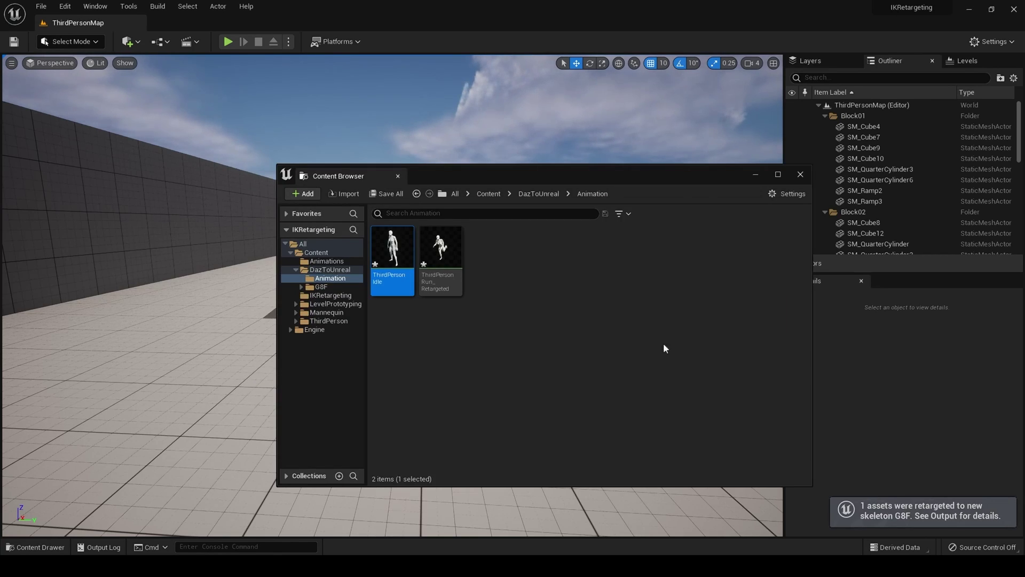
- Open the retargeted ThirdPersonIdle, scrub it back to frame 0, and close the editor
{"action": "double_click", "coordinate": [387, 260]}
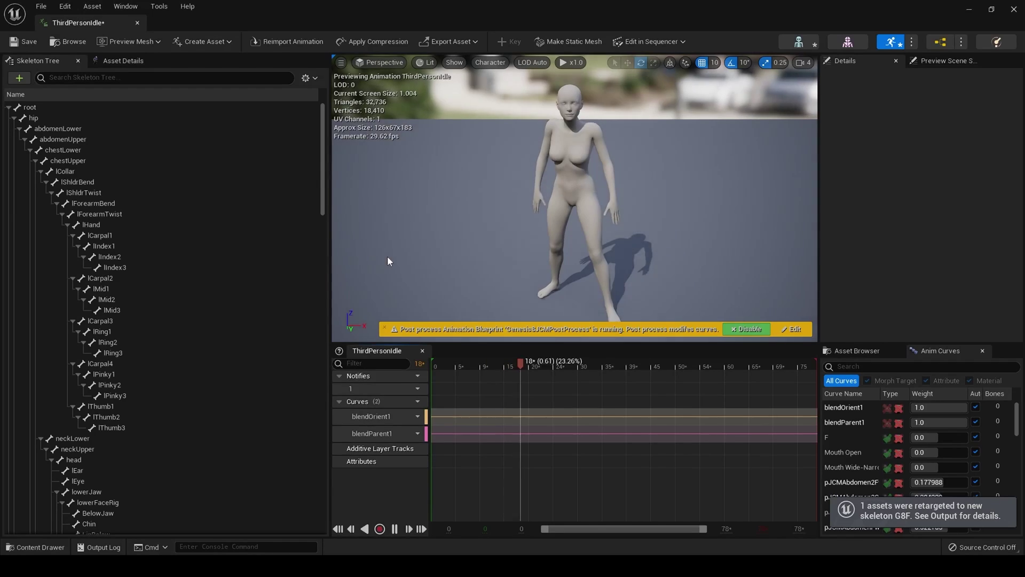
{"action": "scroll", "coordinate": [462, 245], "scroll_direction": "down", "scroll_amount": 2}
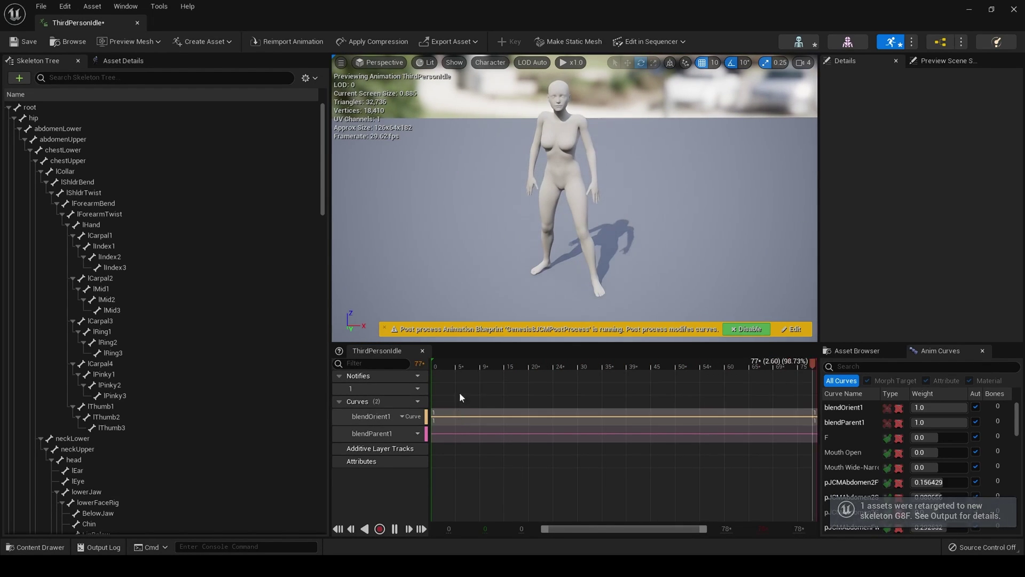
{"action": "left_click_drag", "start_coordinate": [459, 366], "coordinate": [424, 363]}
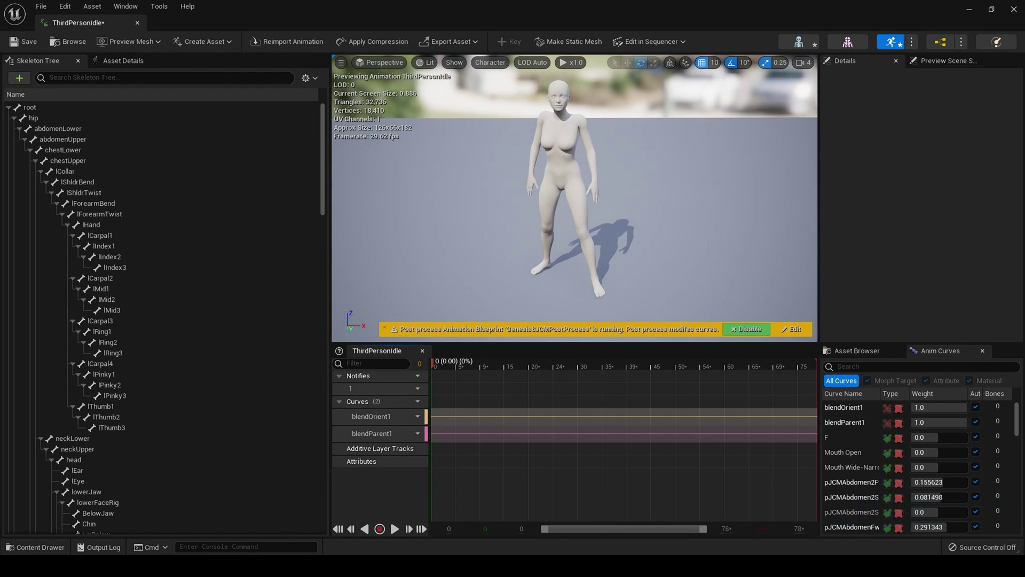
{"action": "left_click", "coordinate": [1014, 10]}
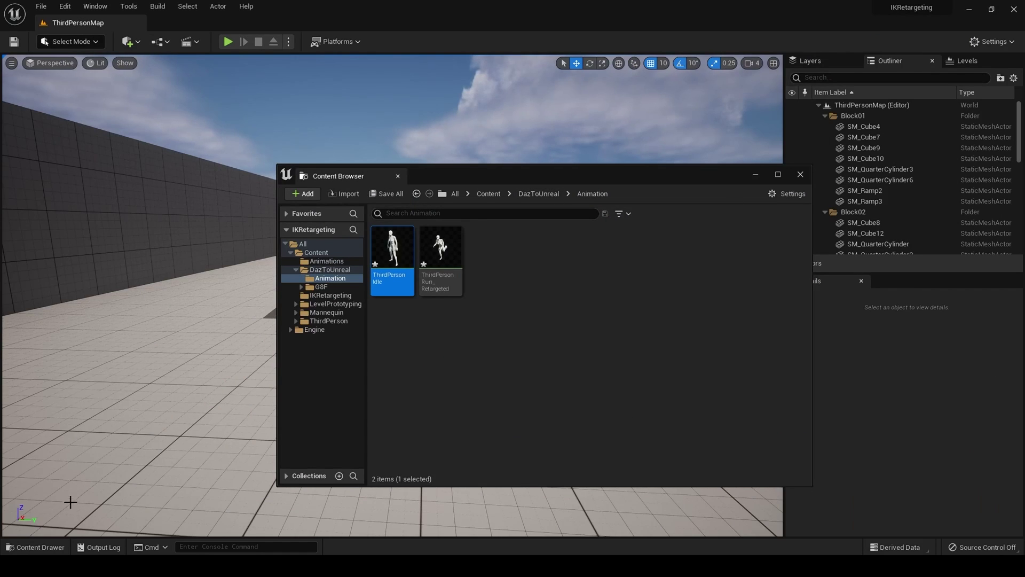
- Close the floating browser and bring up the Retarget Animation Assets options for ThirdPerson_AnimBP
{"action": "left_click", "coordinate": [800, 174]}
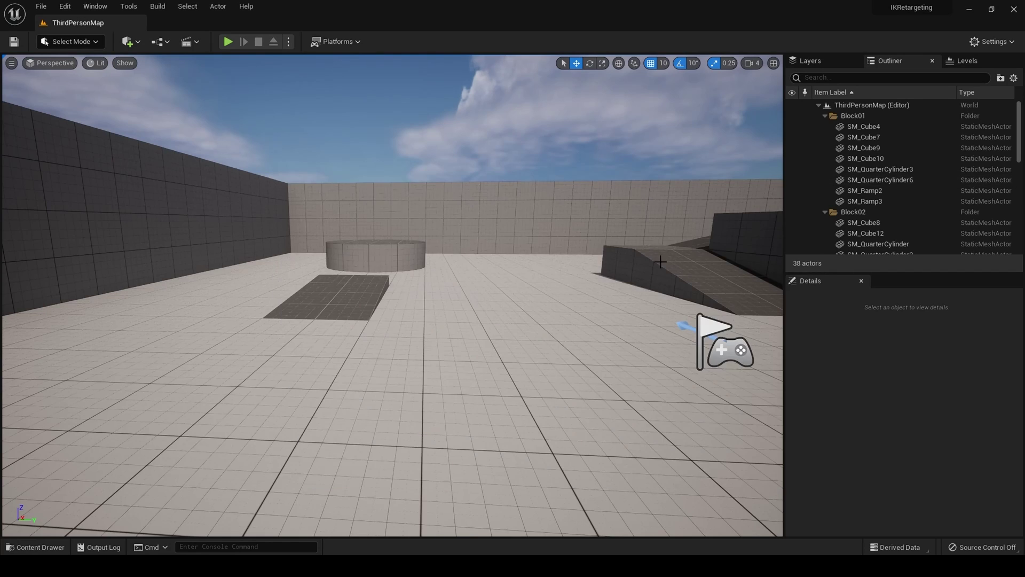
{"action": "left_click", "coordinate": [66, 549]}
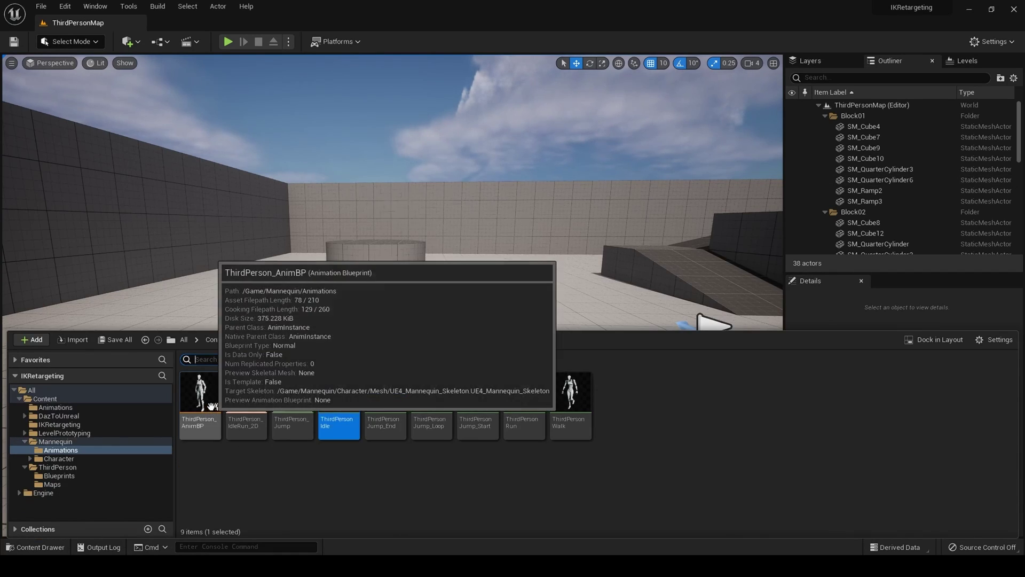
{"action": "left_click", "coordinate": [207, 399]}
{"action": "right_click", "coordinate": [207, 399]}
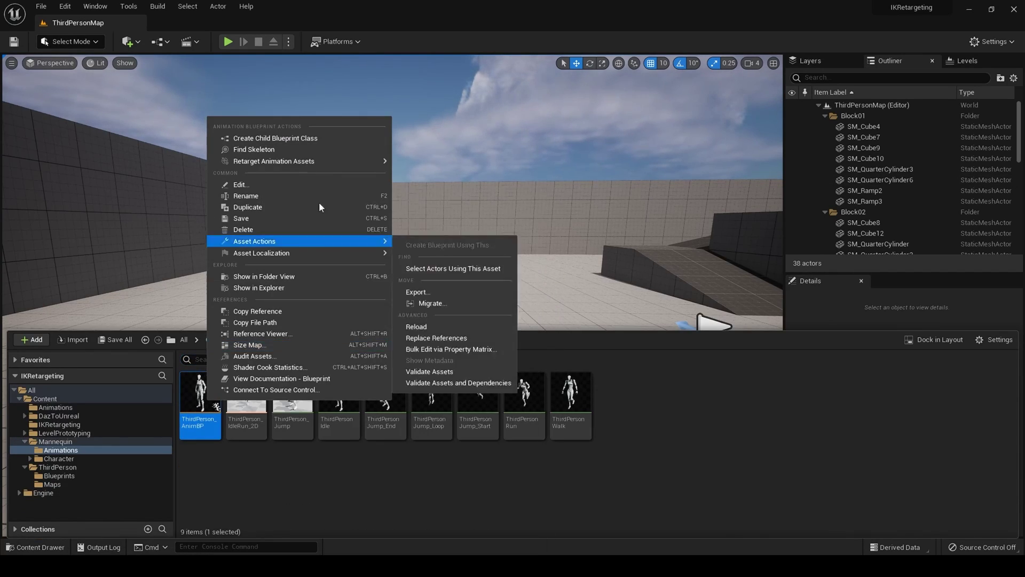
{"action": "mouse_move", "coordinate": [360, 162]}
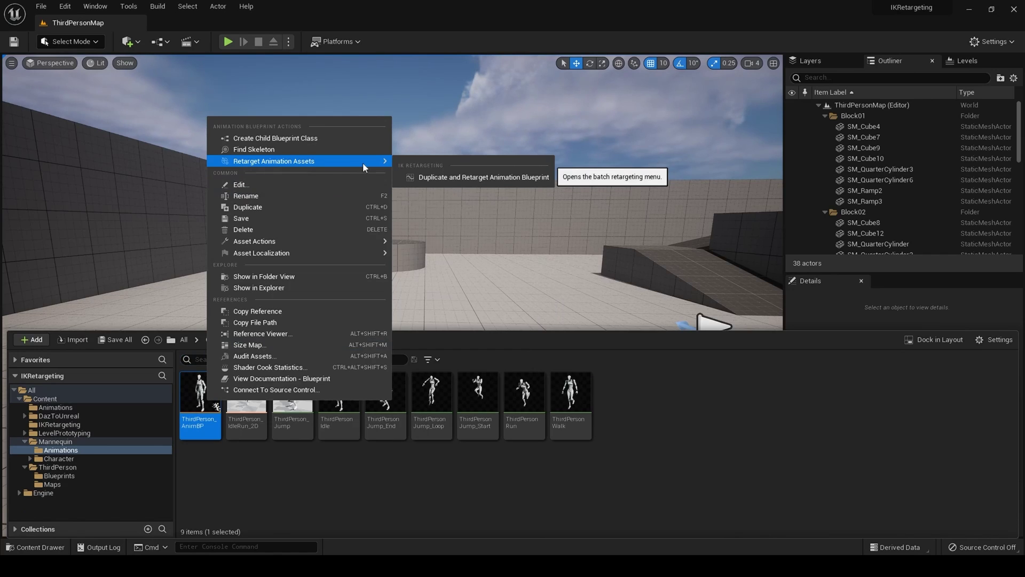
{"action": "left_click", "coordinate": [273, 481]}
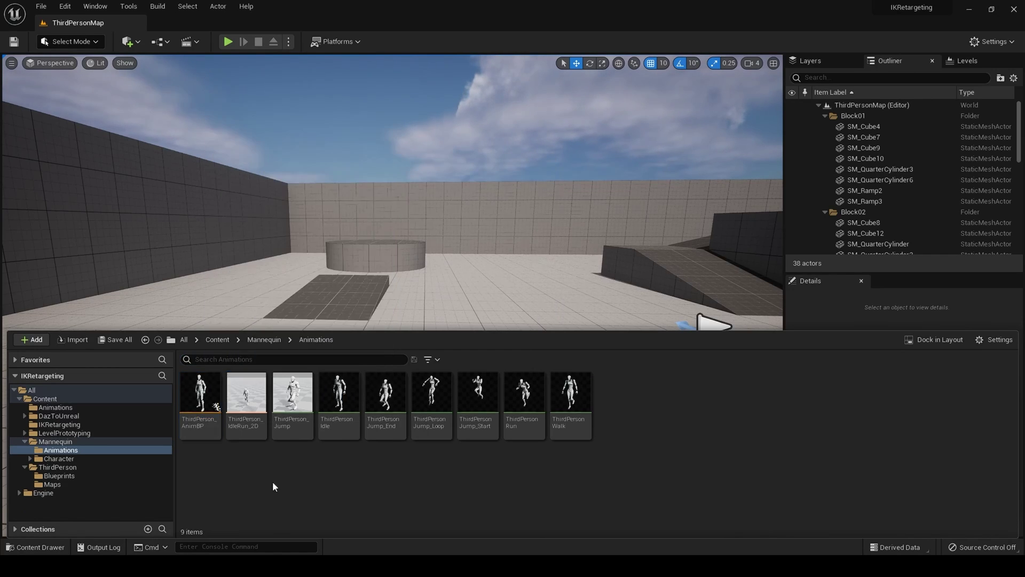
{"action": "left_click", "coordinate": [206, 430]}
{"action": "right_click", "coordinate": [206, 429]}
{"action": "mouse_move", "coordinate": [351, 195]}
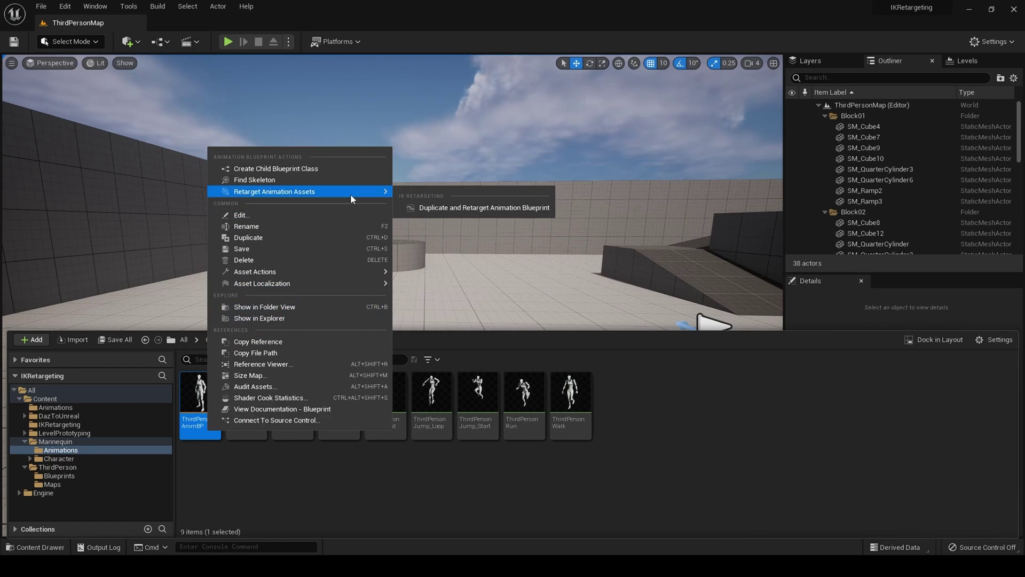
- Duplicate and retarget ThirdPerson_AnimBP with NewIKRetargeter, outputting to DazToUnreal/Animation
{"action": "left_click", "coordinate": [463, 209]}
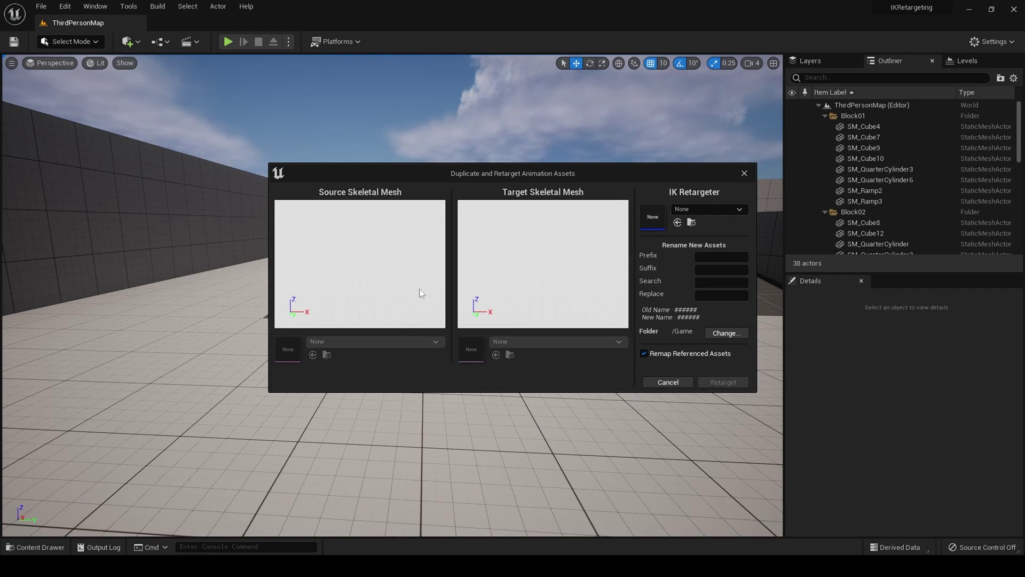
{"action": "left_click", "coordinate": [732, 211]}
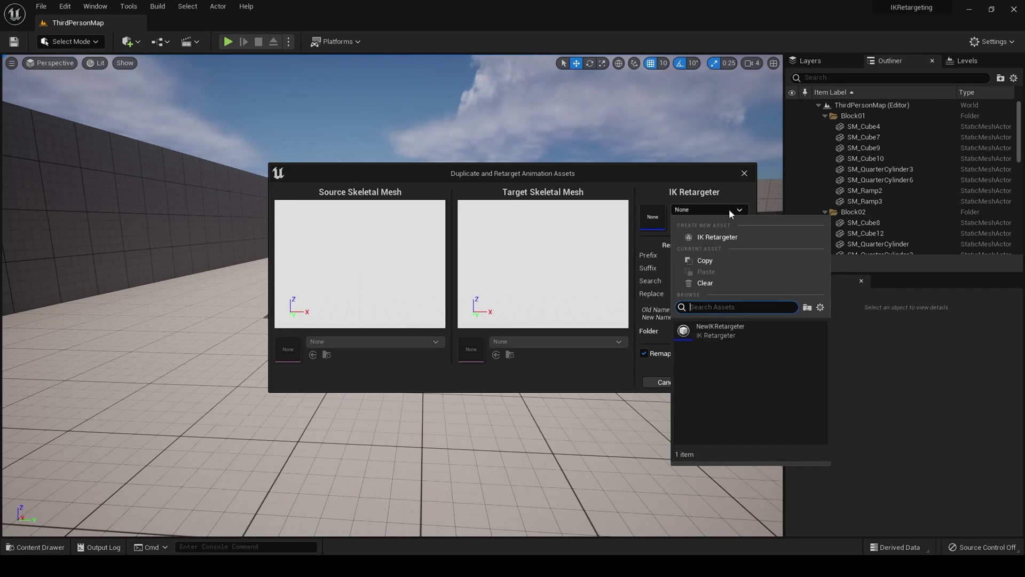
{"action": "left_click", "coordinate": [723, 333]}
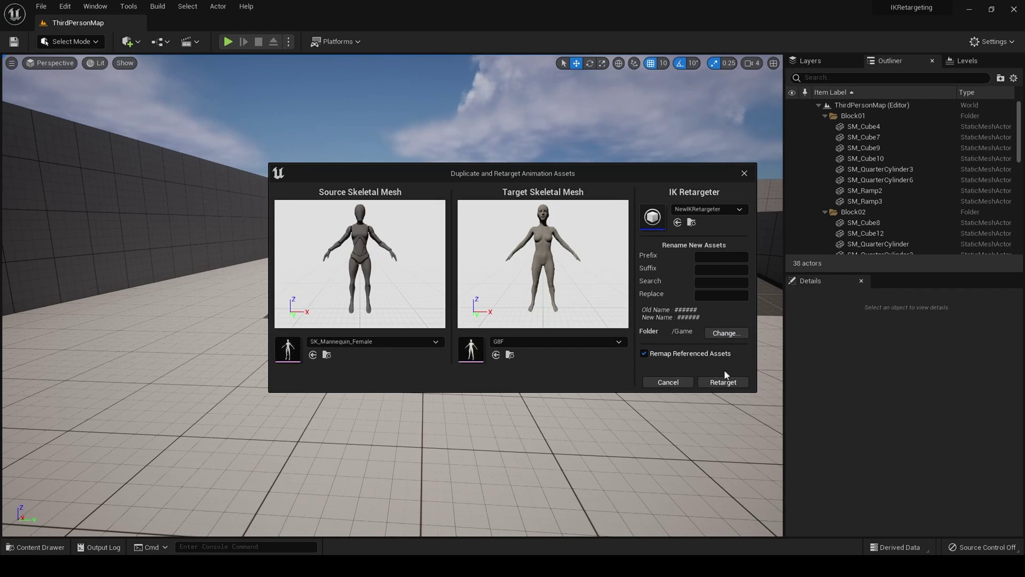
{"action": "left_click", "coordinate": [727, 333]}
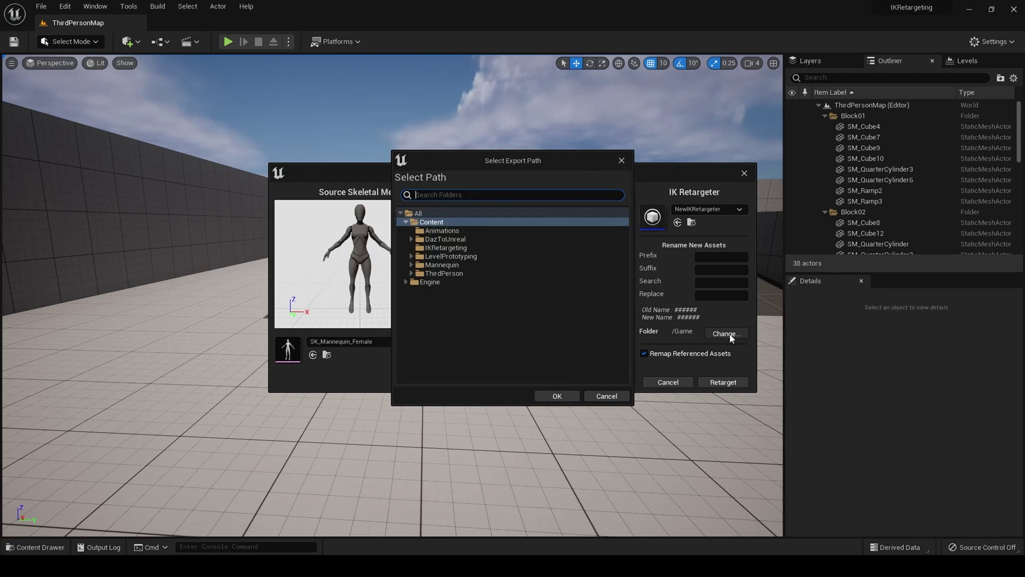
{"action": "double_click", "coordinate": [448, 239]}
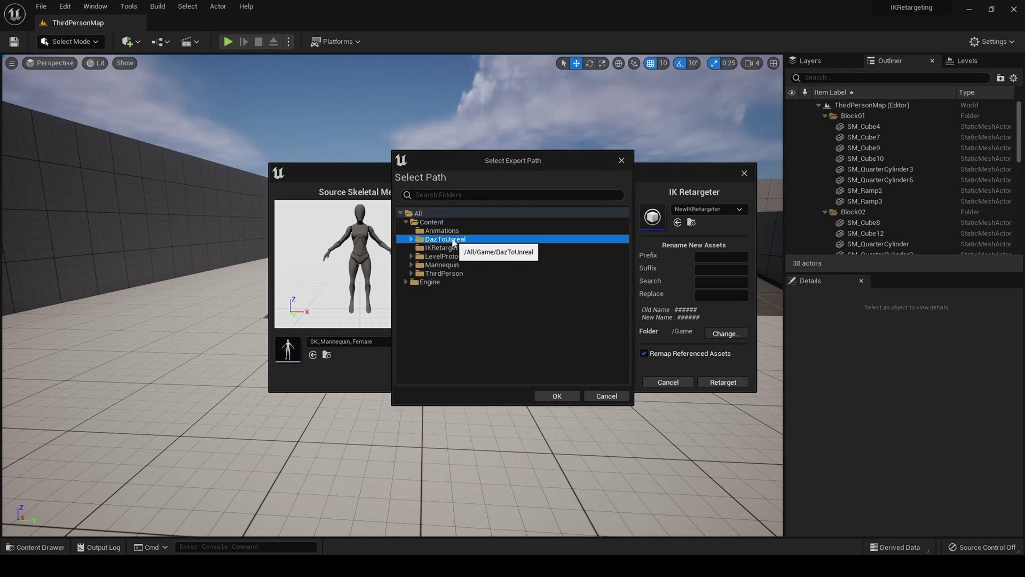
{"action": "left_click", "coordinate": [452, 248]}
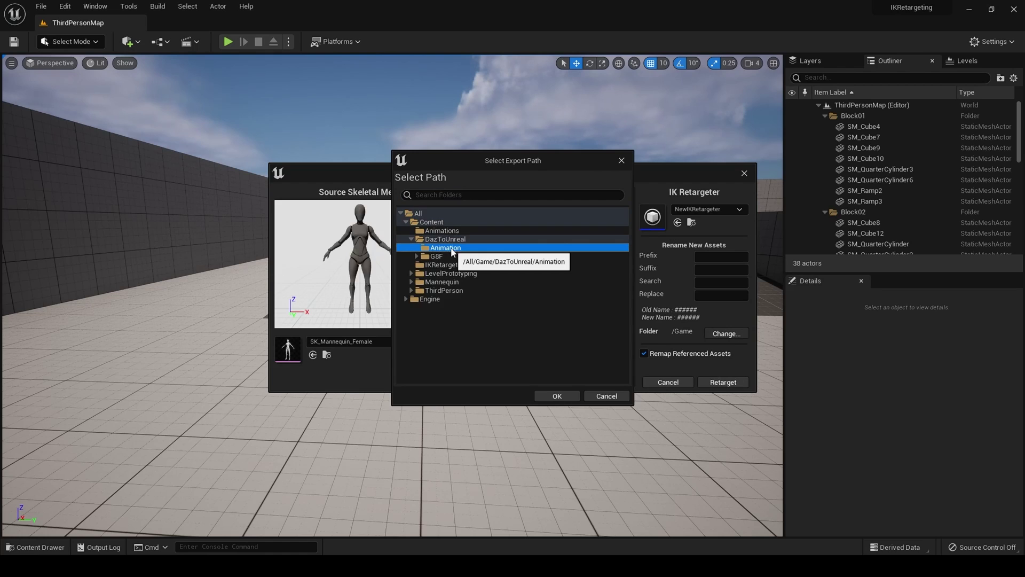
{"action": "left_click", "coordinate": [557, 396]}
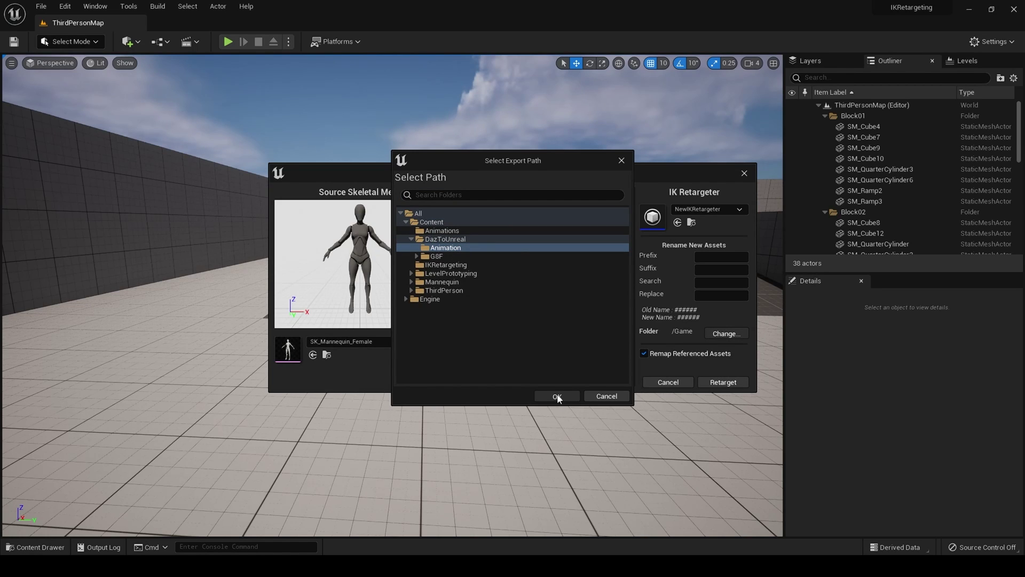
{"action": "left_click", "coordinate": [557, 396]}
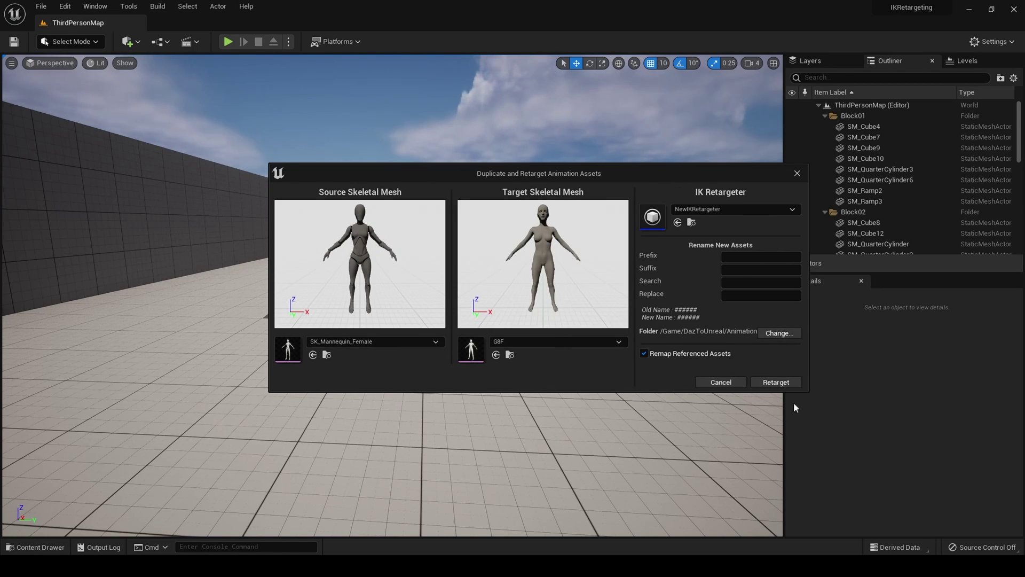
{"action": "left_click", "coordinate": [792, 384]}
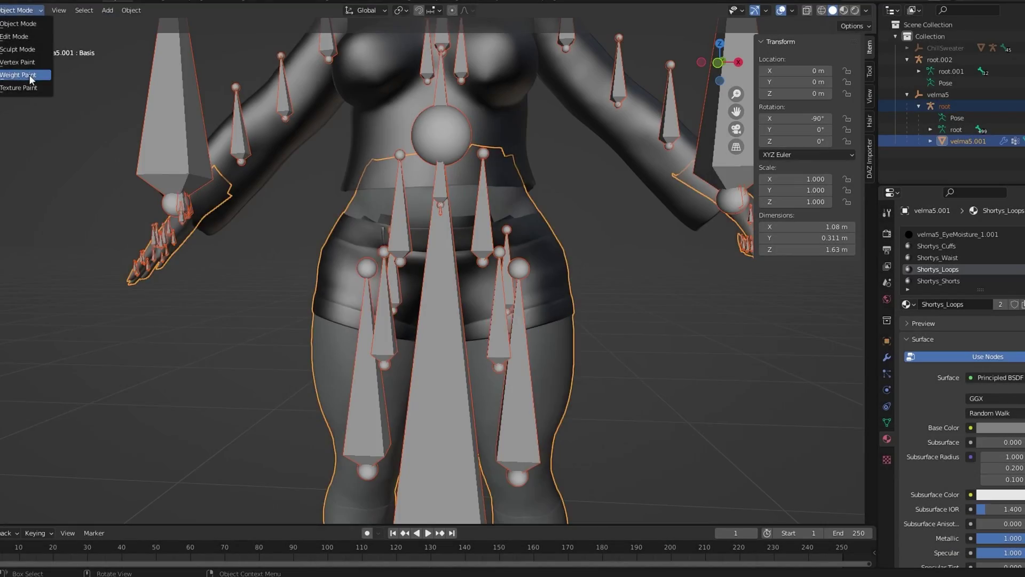
- Switch the Beachscene1 viewport to Game View to preview the shot1 mannequin without editor icons
{"action": "left_click", "coordinate": [29, 75]}
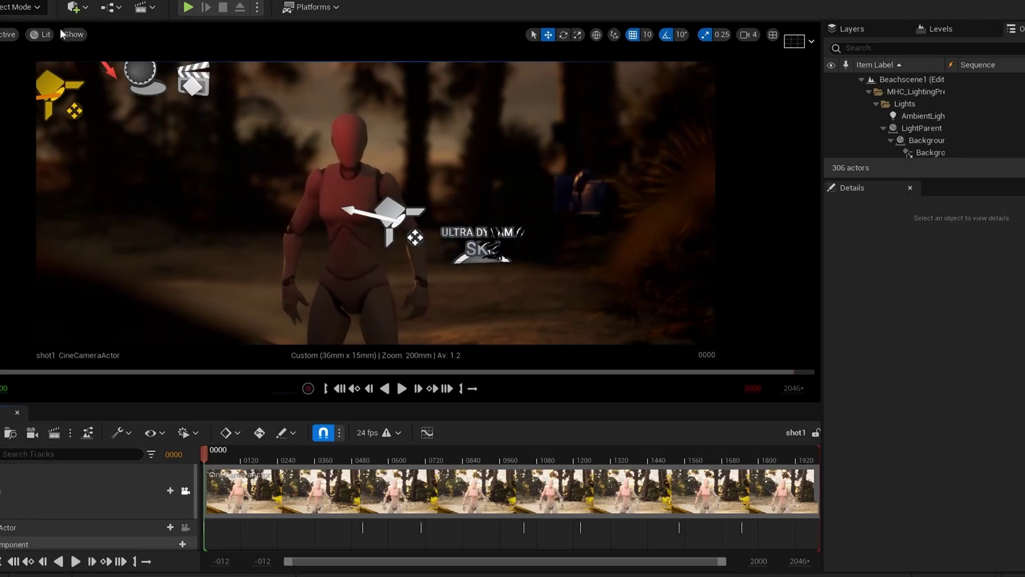
{"action": "left_click", "coordinate": [133, 133]}
{"action": "key", "text": "g"}
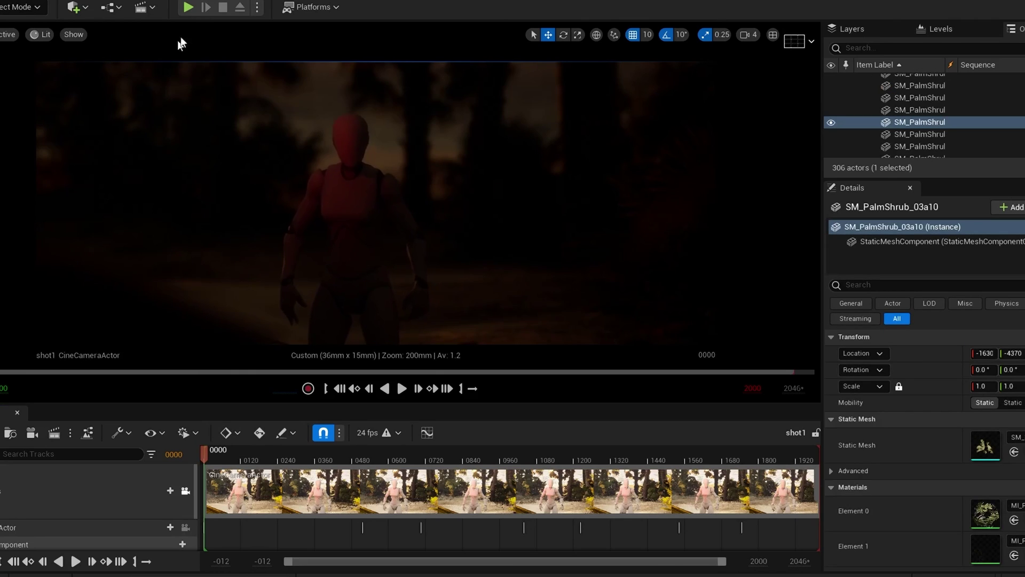